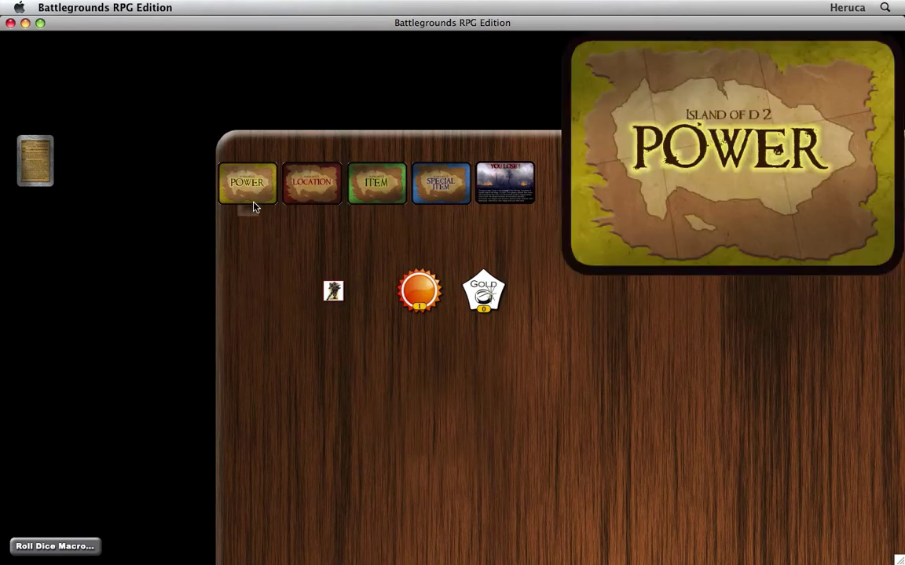
- Following the setup diagram in the Island of D 2 manual in Preview, place the Location deck mid-table and the Power deck directly above it
mouse_move(405, 195)
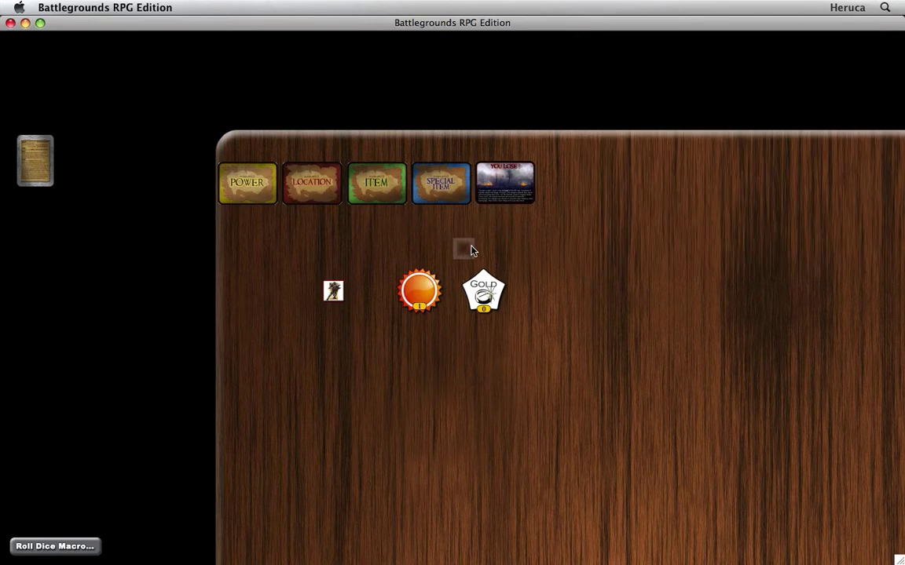
key(super+Tab)
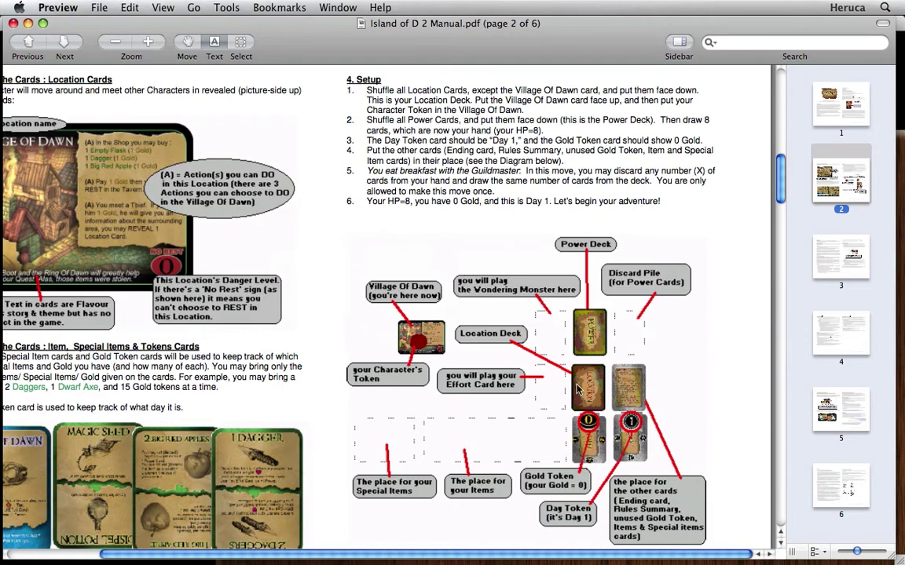
key(super+Tab)
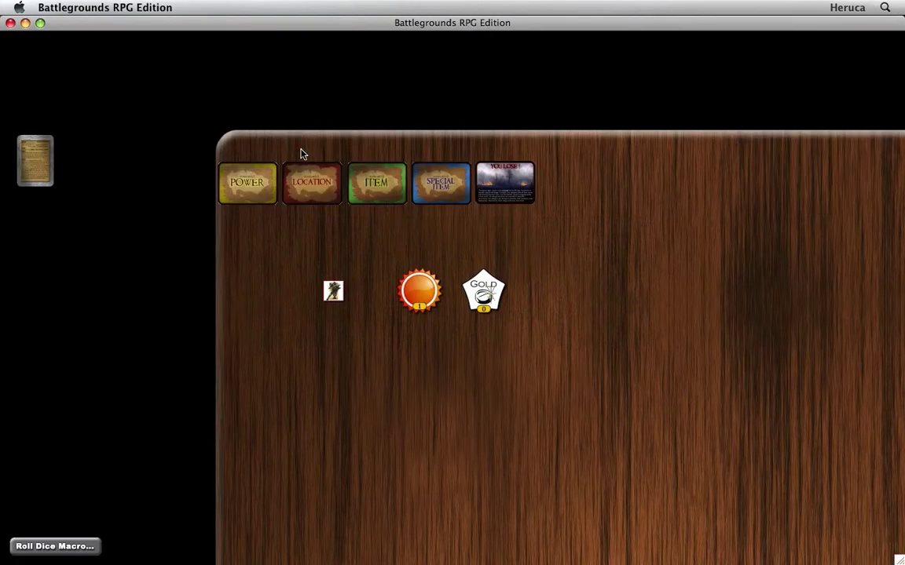
drag(315, 183, 619, 360)
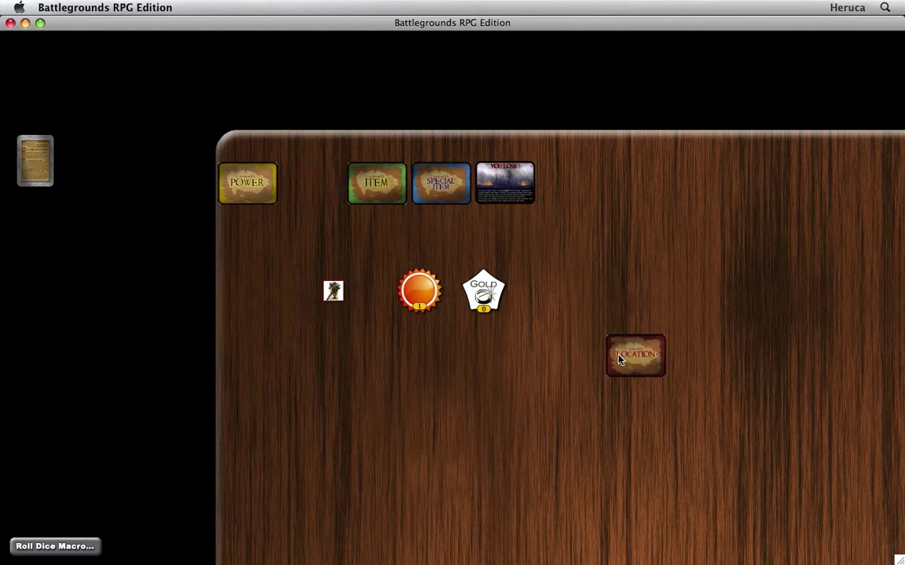
key(super+Tab)
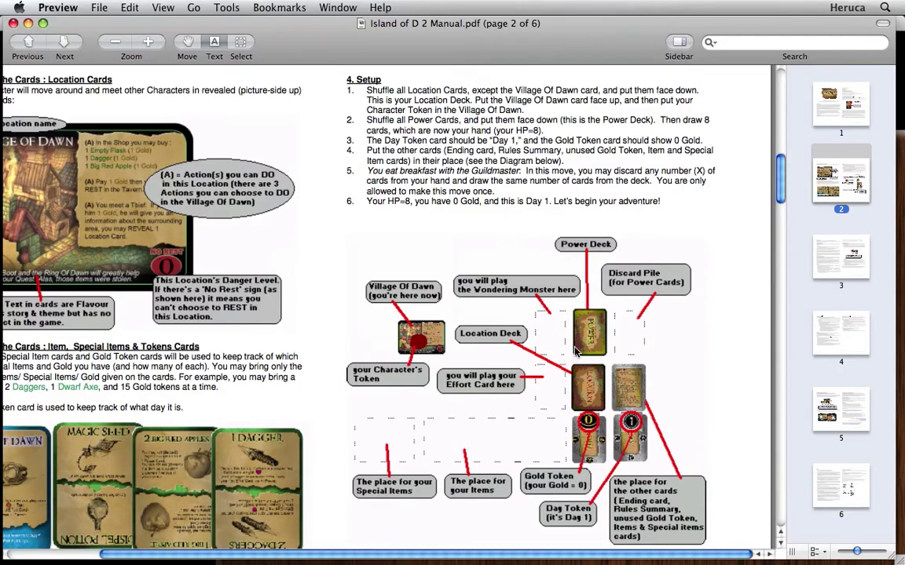
key(super+Tab)
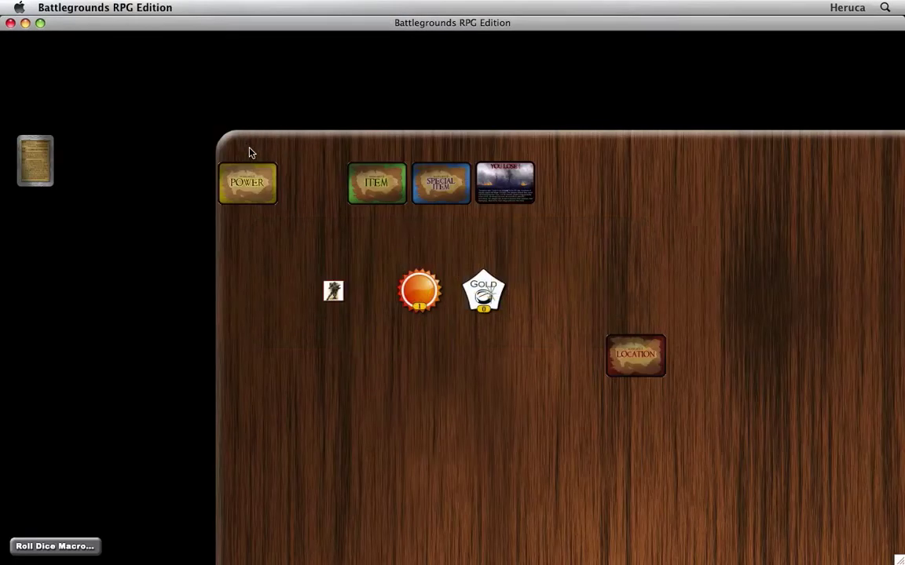
drag(247, 192, 620, 298)
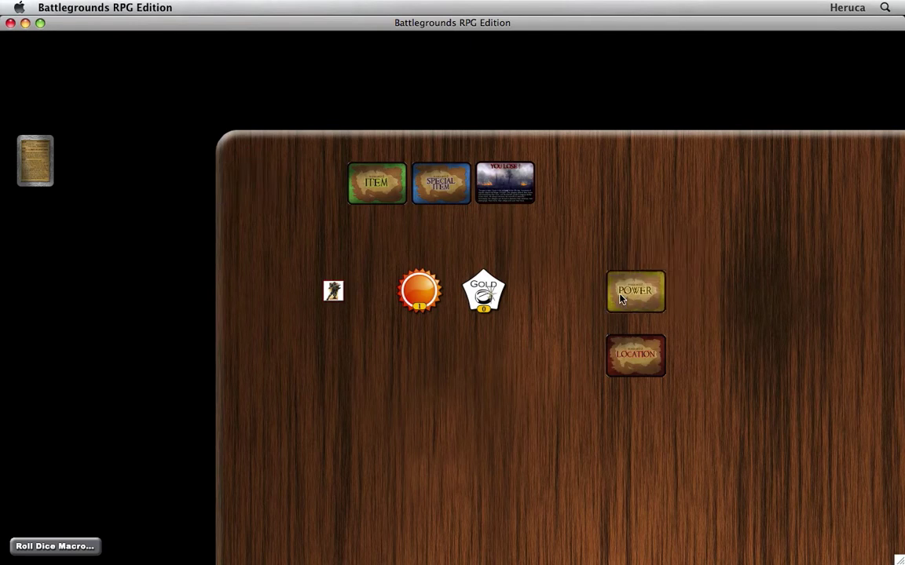
- Check the token spots in the manual's diagram, and place the Gold token below the Location deck with the Day token beside it
key(super+Tab)
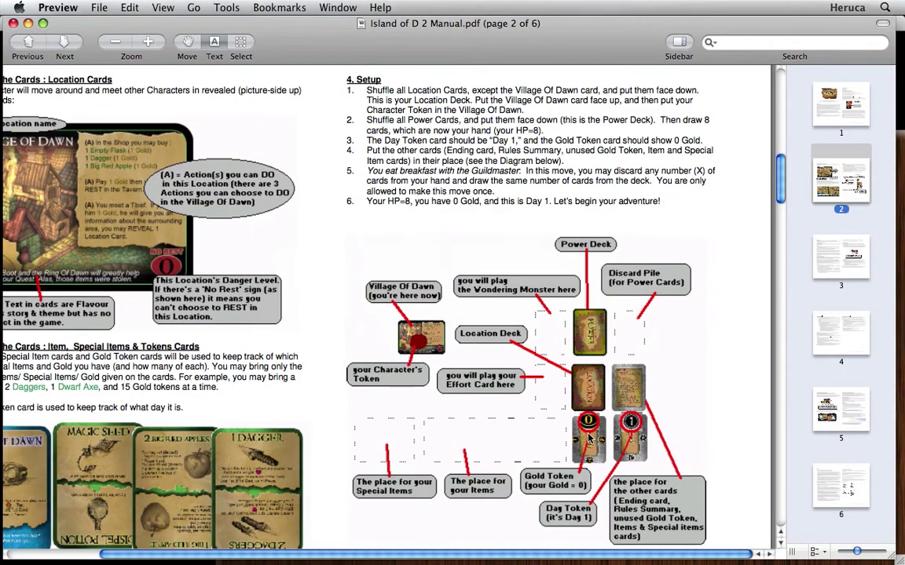
key(super+Tab)
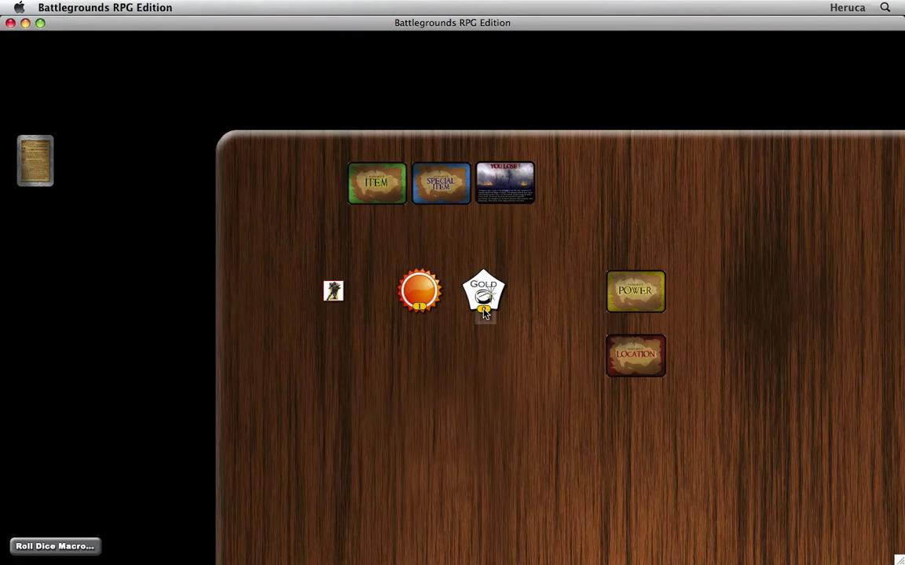
mouse_move(482, 297)
drag(482, 296, 612, 425)
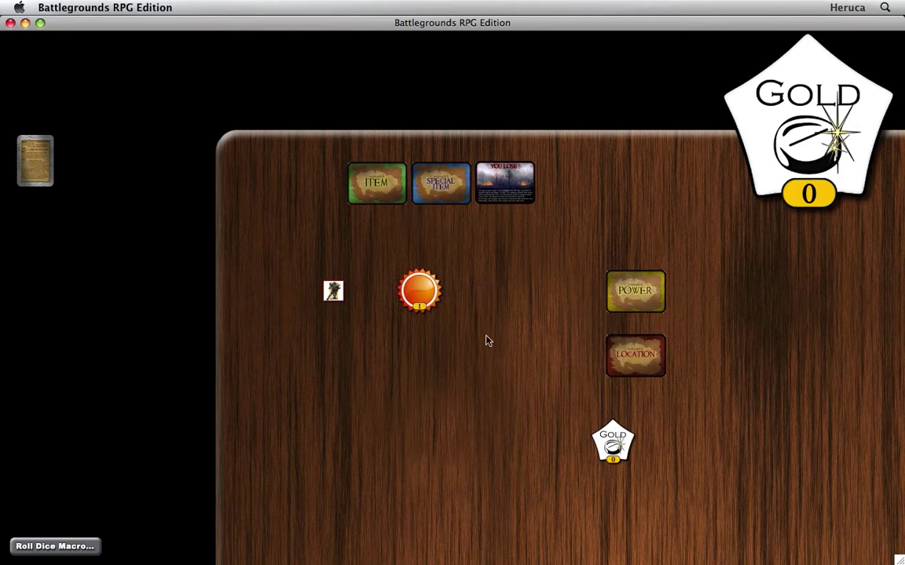
drag(418, 294, 663, 446)
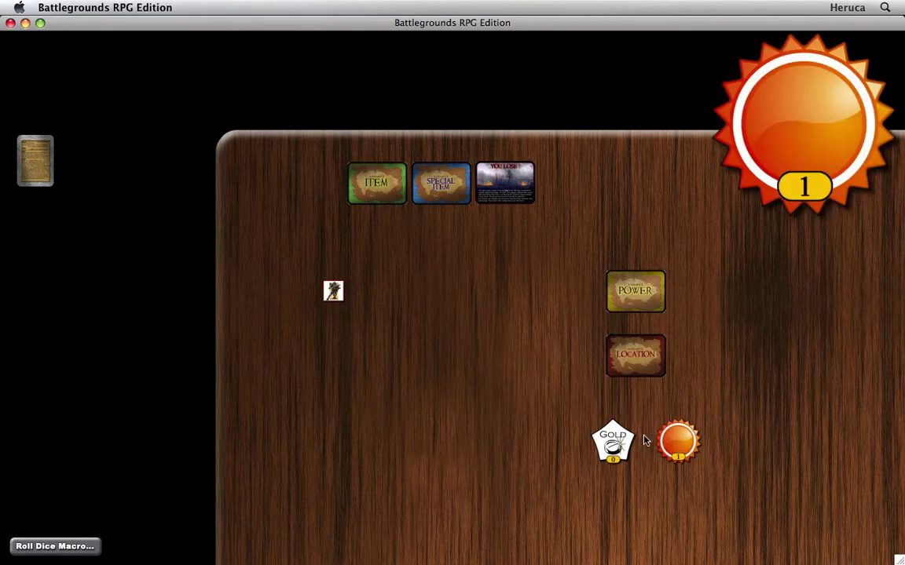
- Recheck the manual's diagram and shift the Gold token directly beneath the Location deck, with the Day token spaced further out beside it
key(super+Tab)
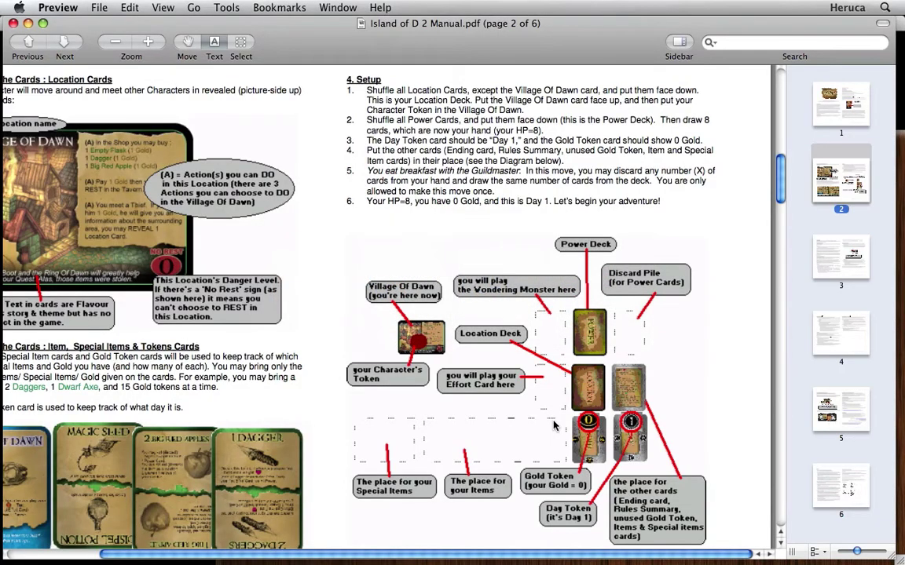
key(super+Tab)
mouse_move(618, 442)
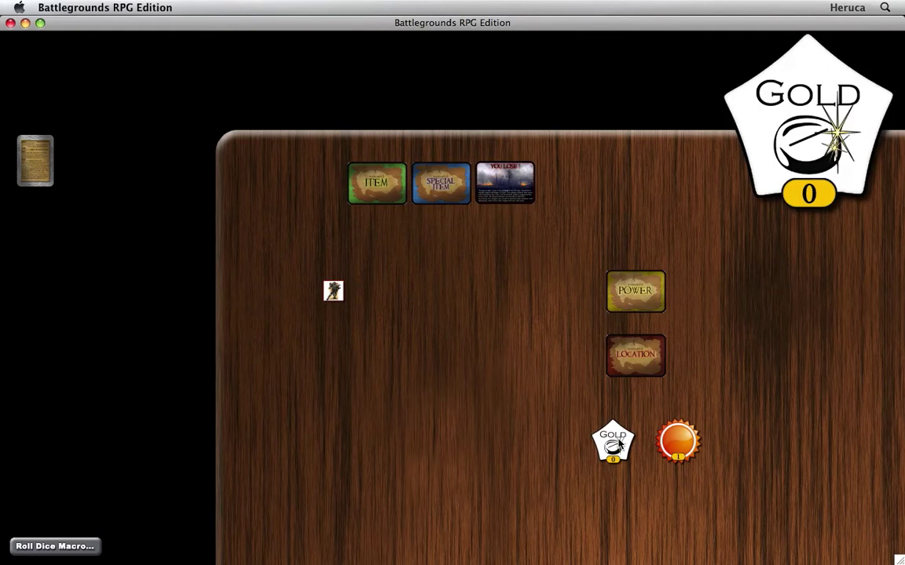
drag(618, 440, 727, 442)
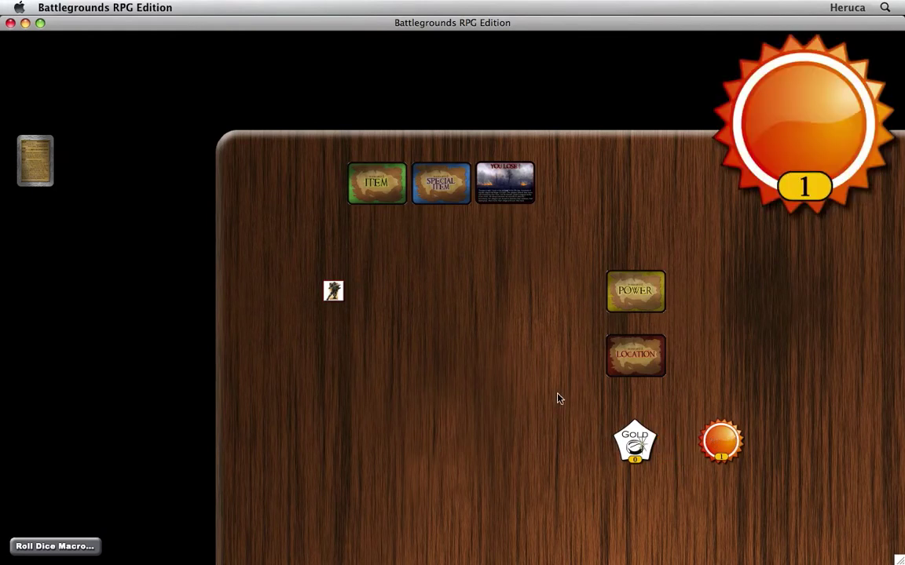
- Place the "You Lose!" ending card beside the Location deck, directly above the Day token
drag(557, 396, 504, 365)
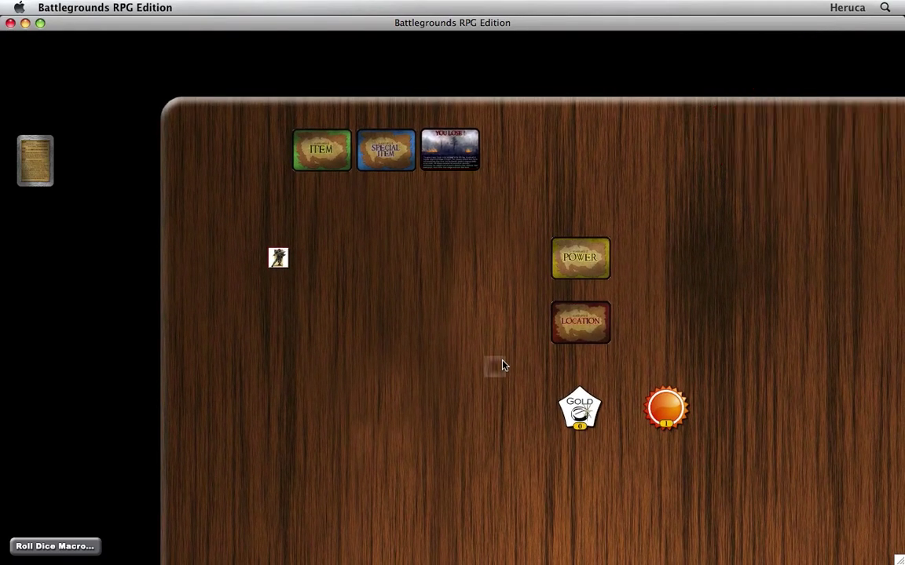
mouse_move(462, 149)
drag(462, 149, 666, 323)
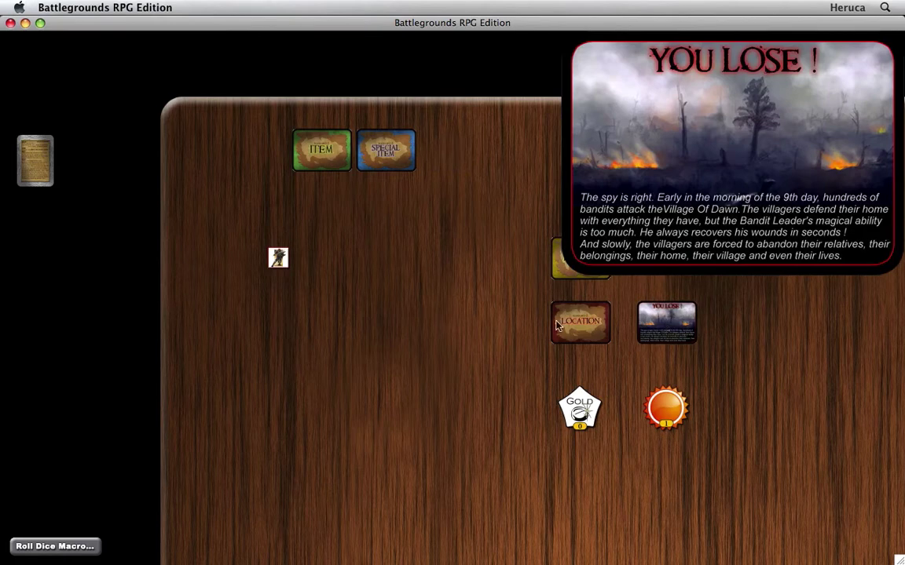
- Check the manual for the other cards' place, and stack the Item and Special Item decks with the ending card, Special Item uppermost
key(super+Tab)
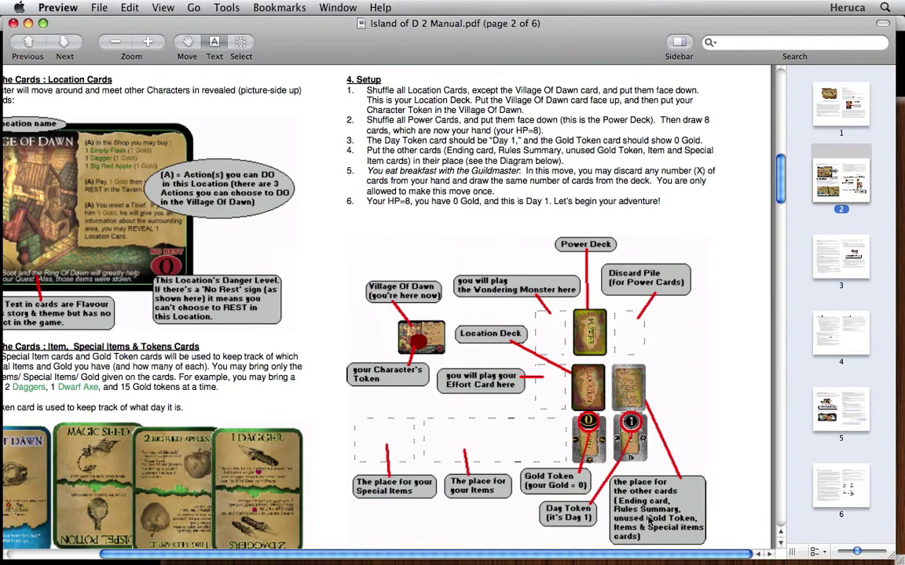
key(super+Tab)
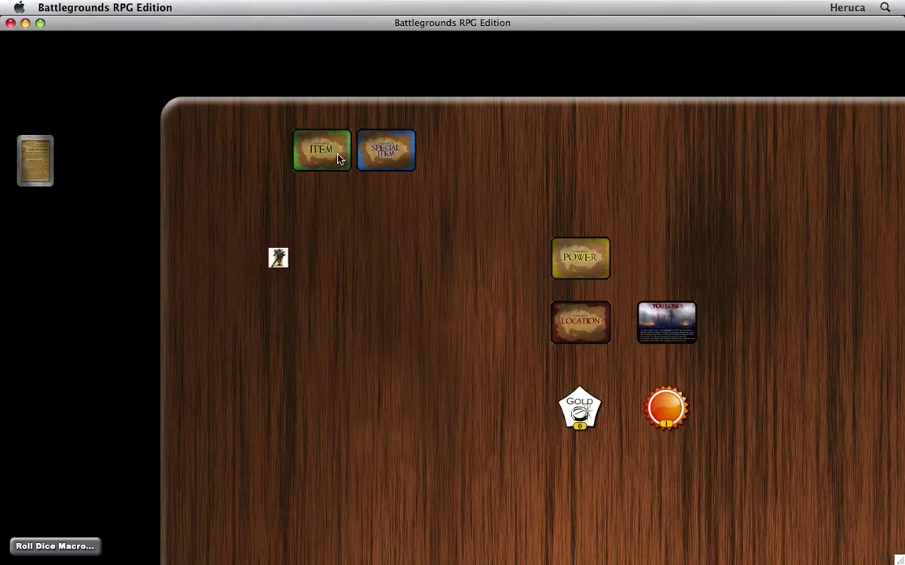
drag(328, 151, 589, 283)
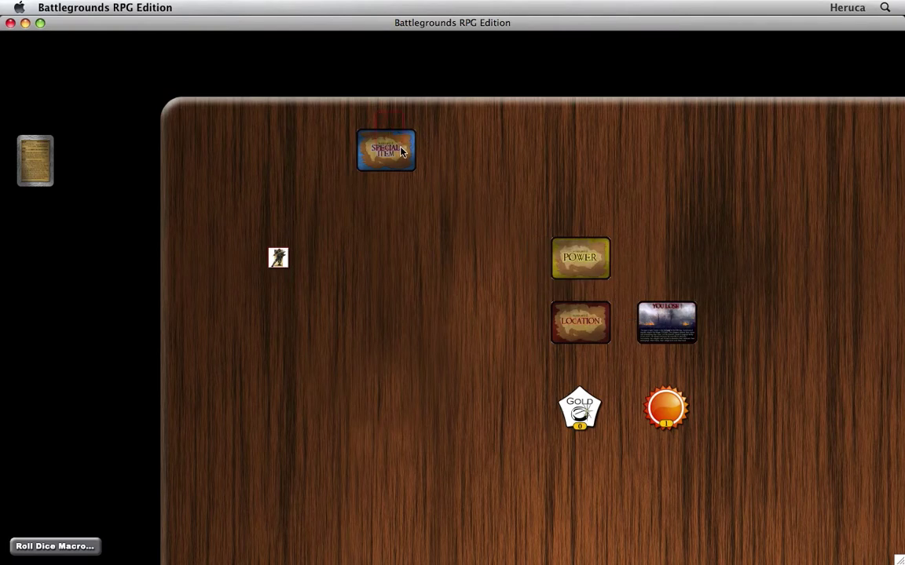
drag(375, 146, 613, 254)
drag(682, 304, 658, 325)
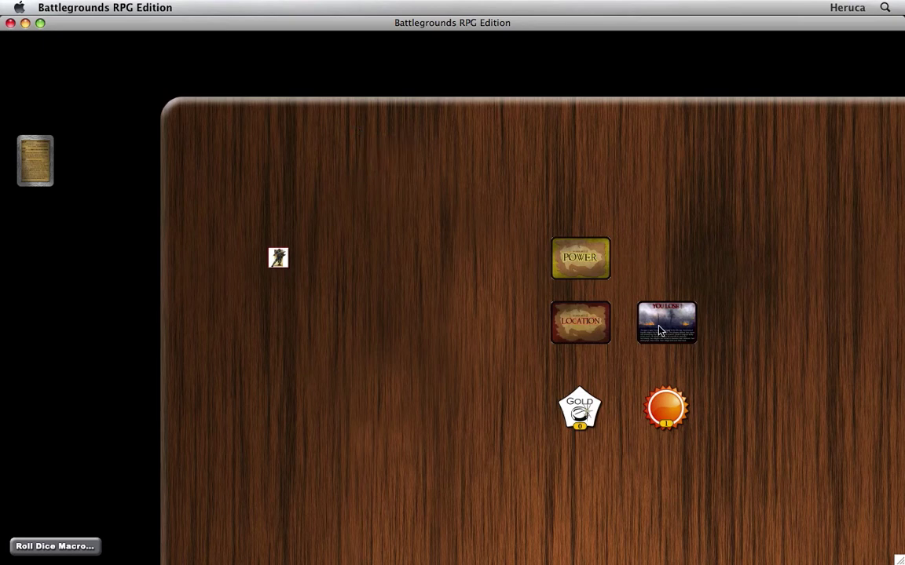
mouse_move(680, 330)
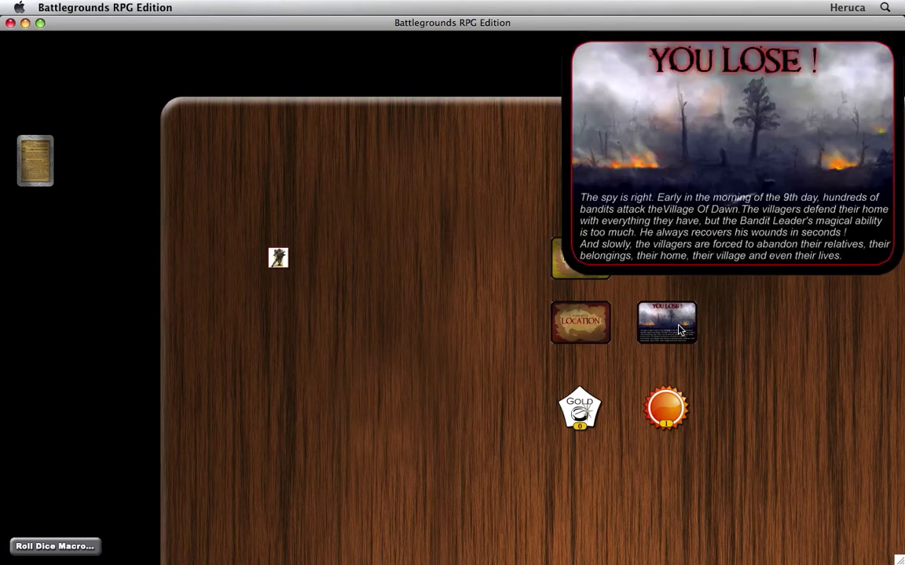
click(679, 326)
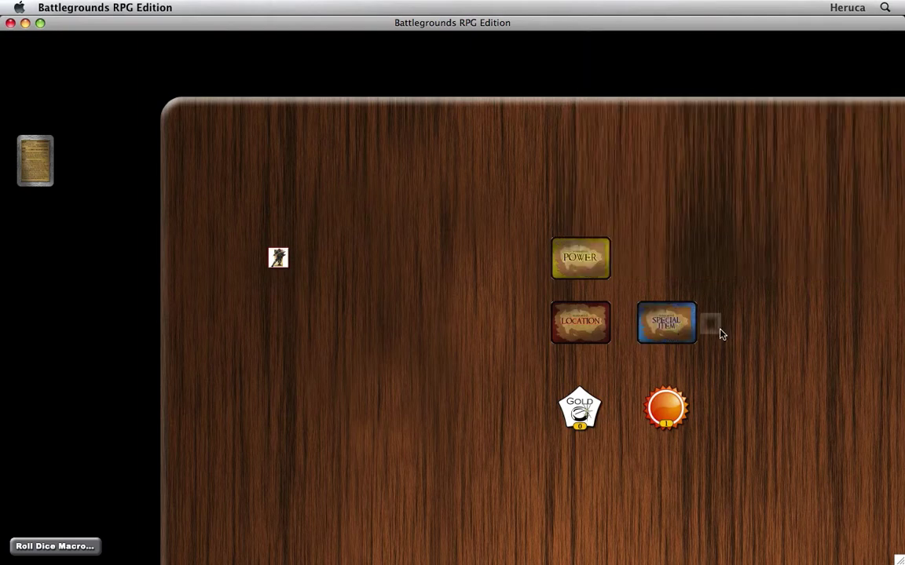
- After checking the Village of Dawn spot in the manual, move the Location deck to the table's upper-left corner and spread it face up
key(super+Tab)
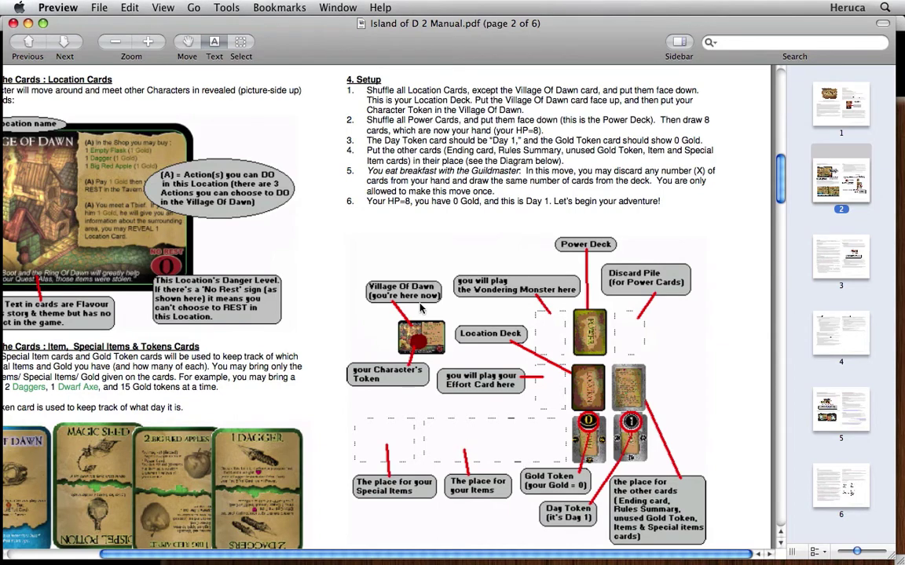
key(super+Tab)
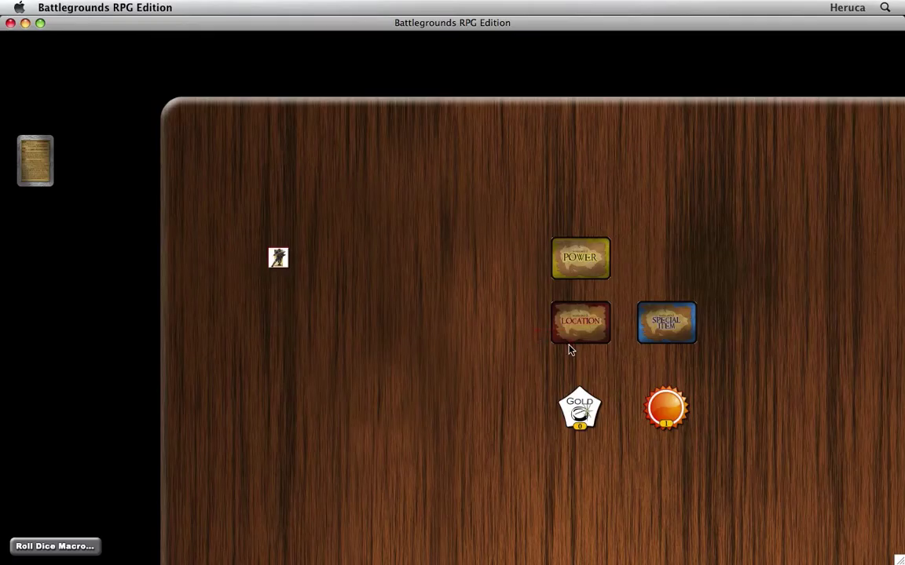
drag(571, 336, 208, 137)
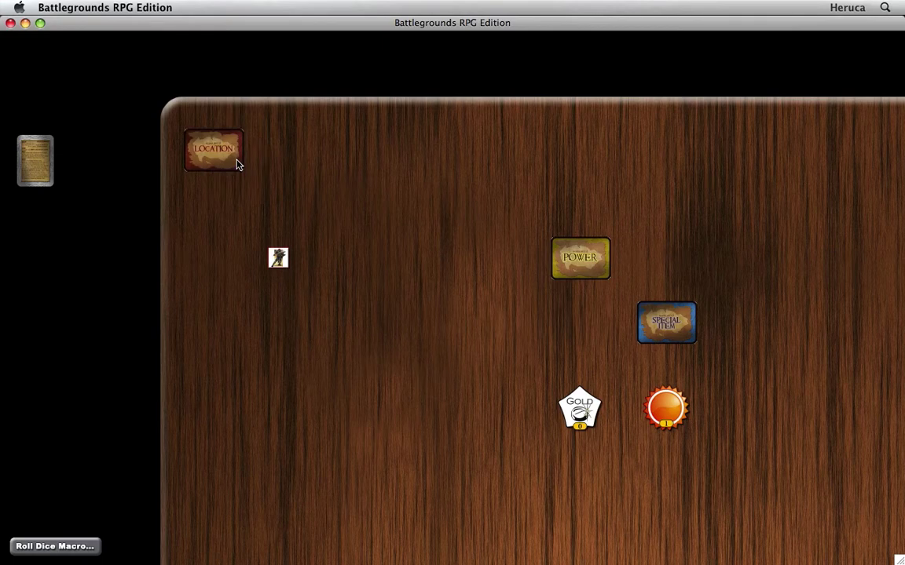
double_click(236, 160)
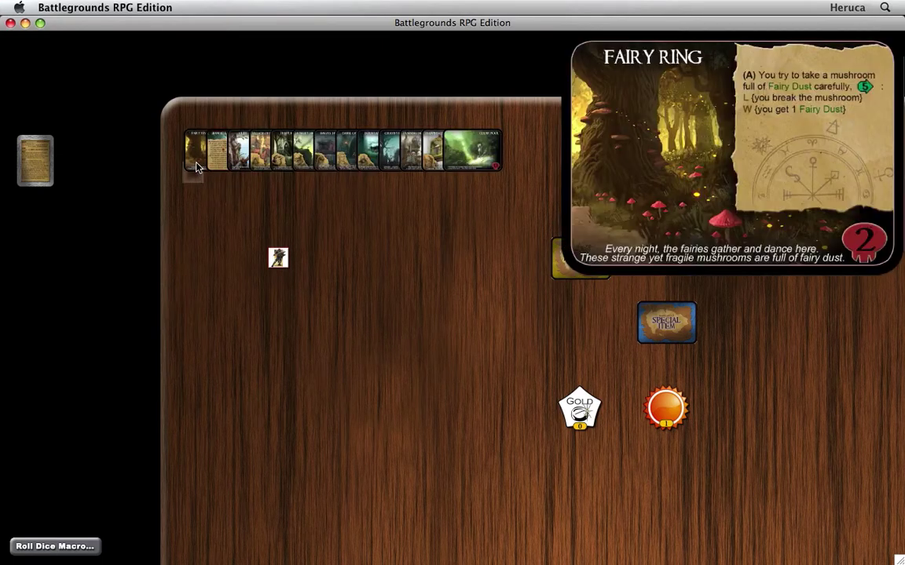
- Pull the Village of Dawn card out of the spread, and return the restacked Location deck to its place below the Power deck
mouse_move(220, 165)
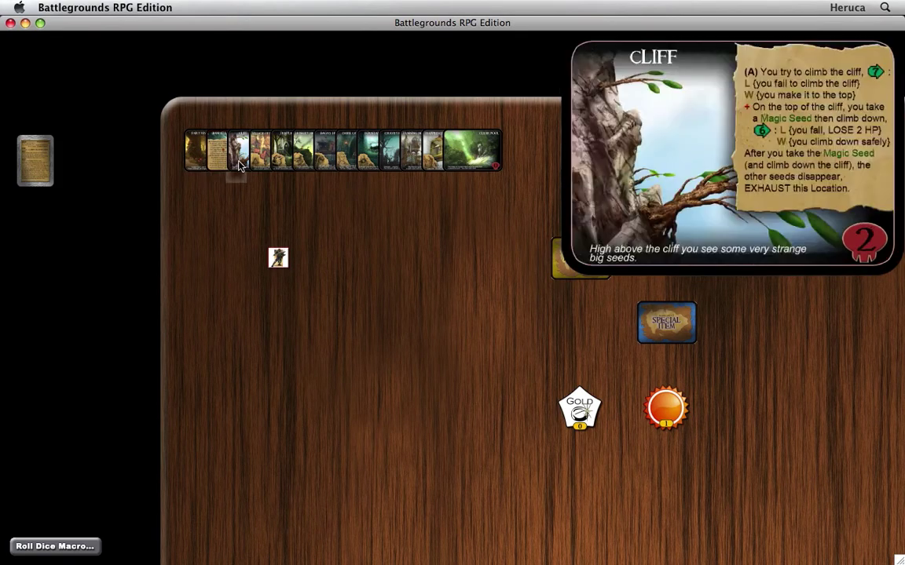
mouse_move(257, 165)
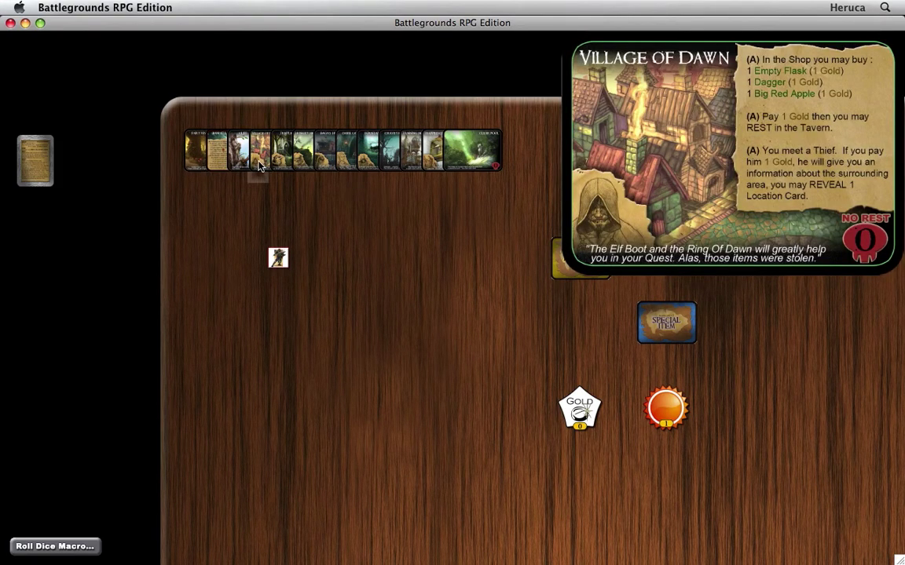
drag(259, 165, 356, 242)
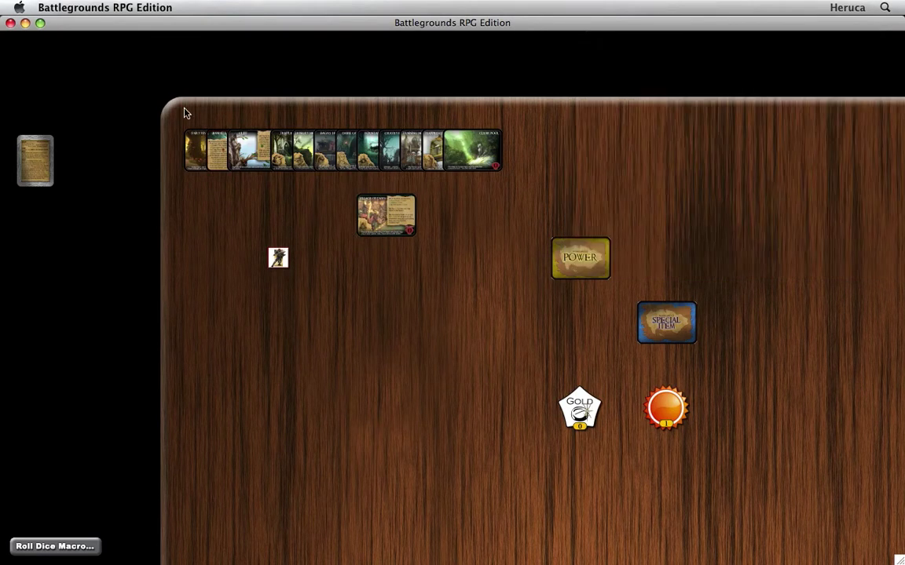
double_click(461, 153)
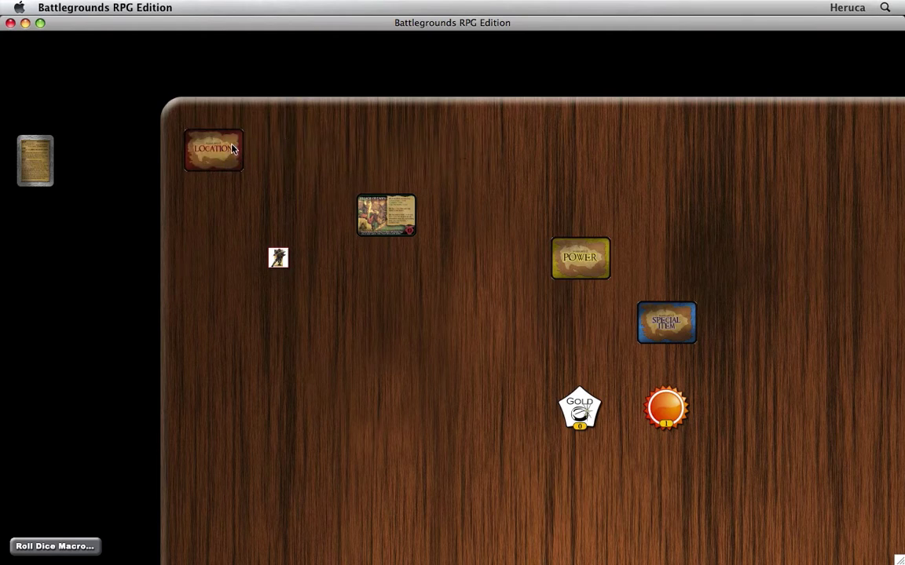
drag(232, 149, 570, 348)
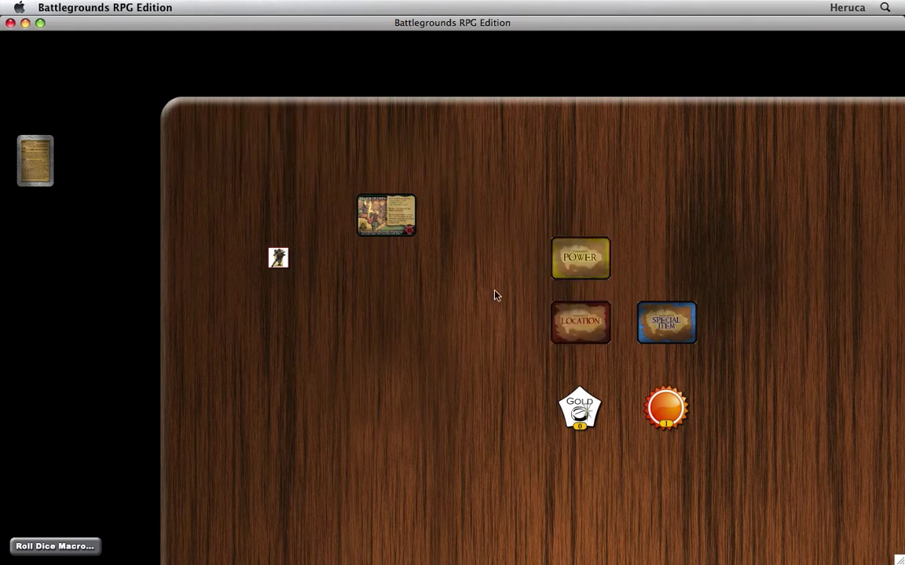
- Move the Village of Dawn card to the character token's spot, and centre the token on top of the card
mouse_move(377, 218)
drag(377, 217, 278, 277)
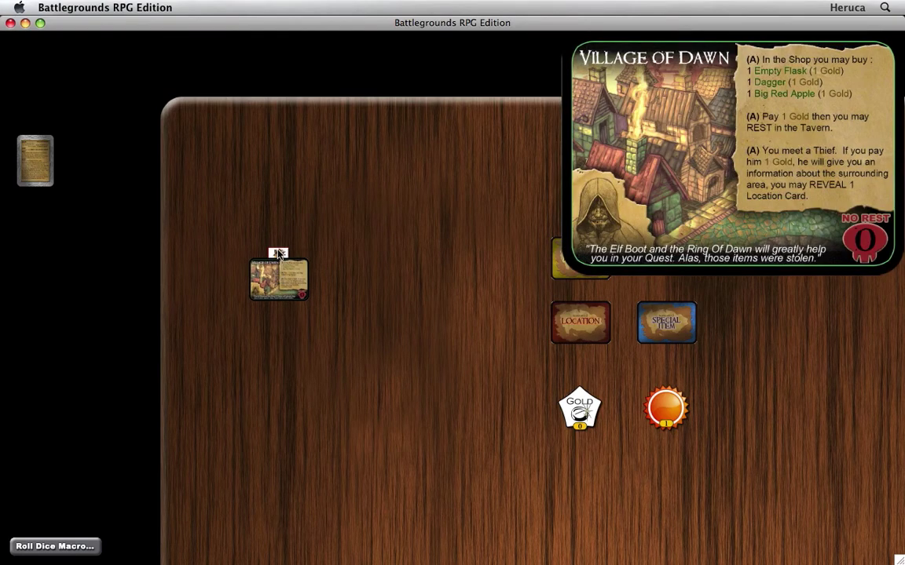
mouse_move(278, 254)
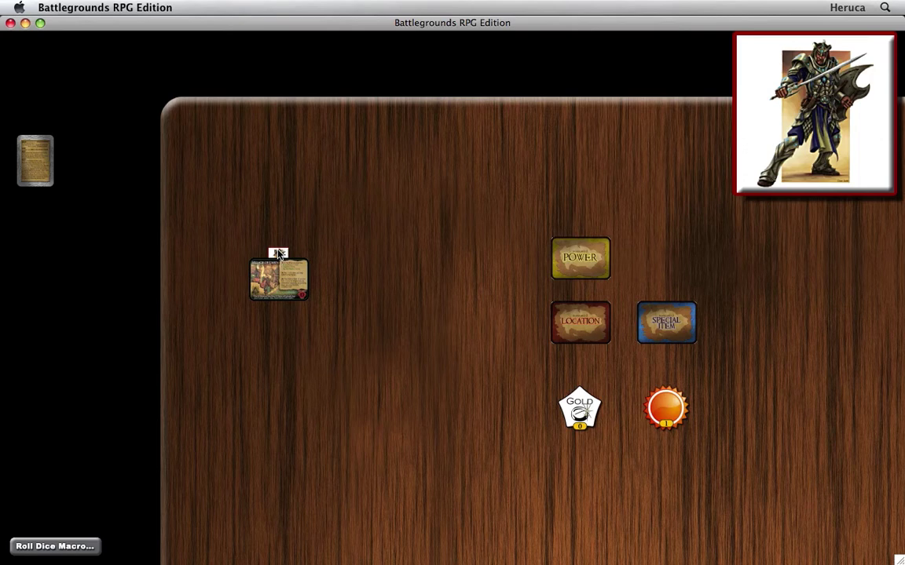
right_click(278, 254)
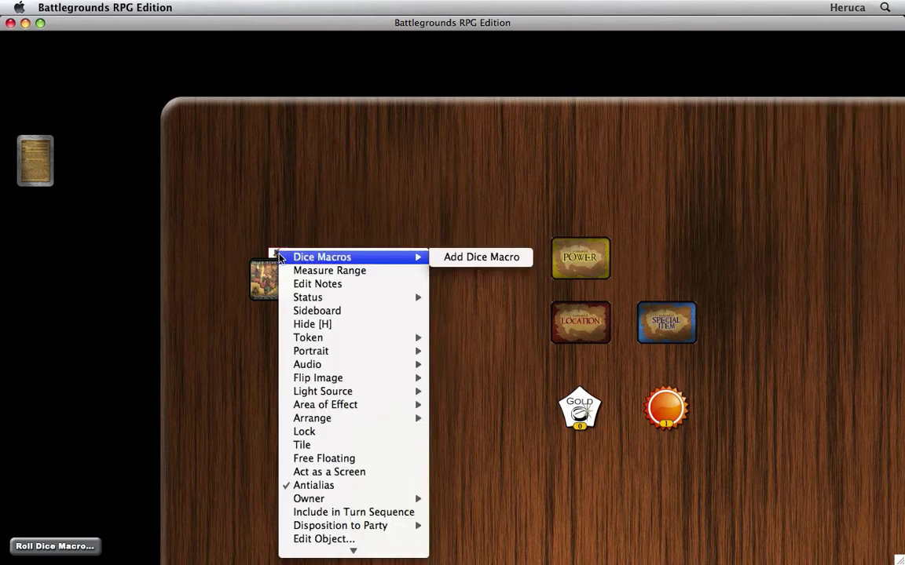
mouse_move(369, 420)
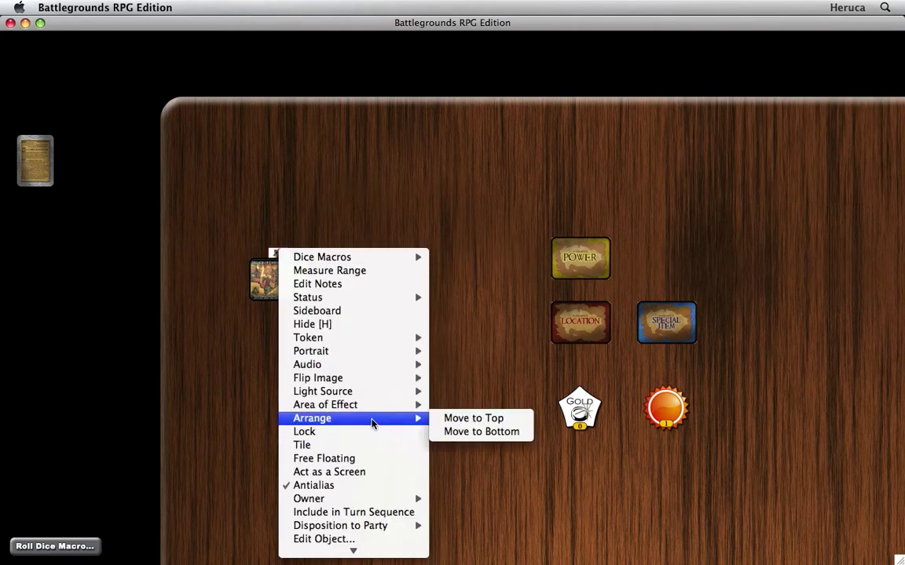
click(453, 420)
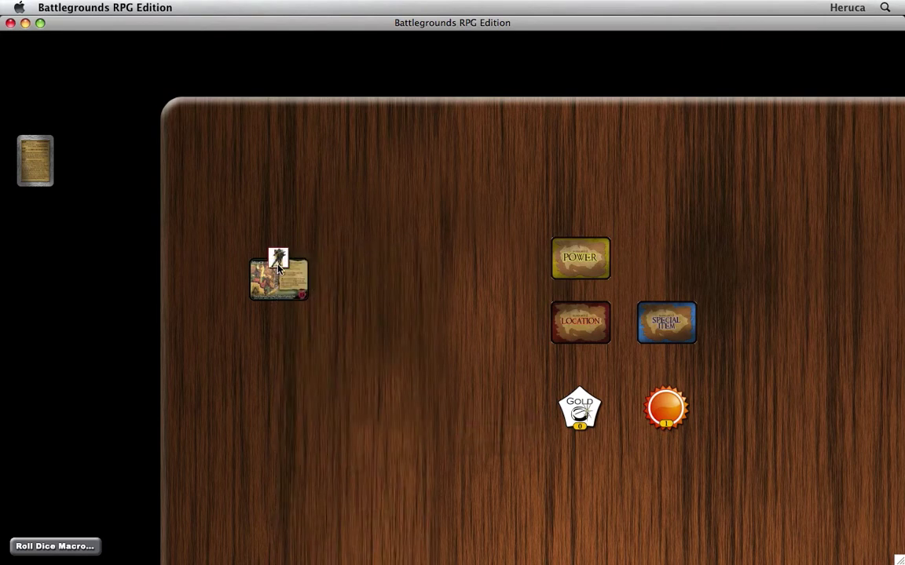
mouse_move(278, 258)
drag(278, 258, 279, 278)
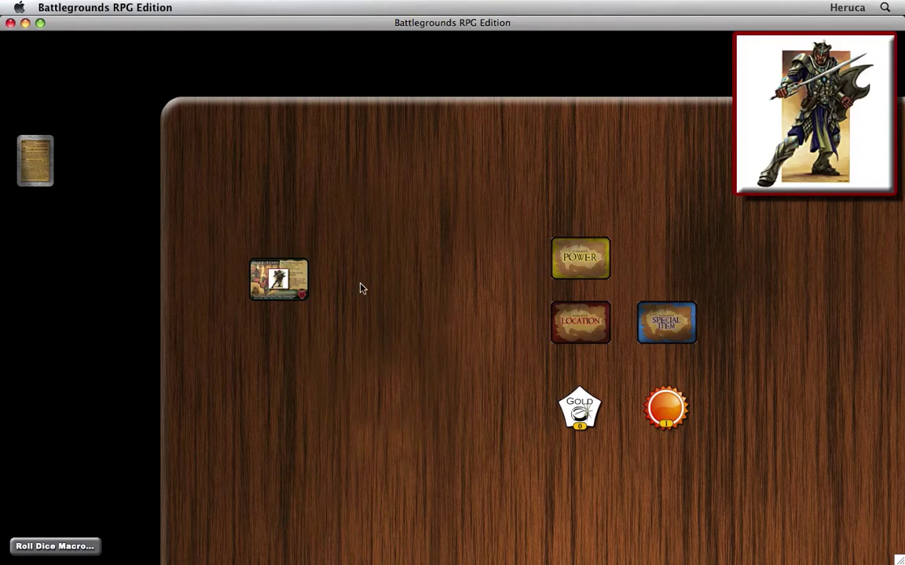
- Check the setup instructions in the manual, and stack and shuffle the Location deck
key(super+Tab)
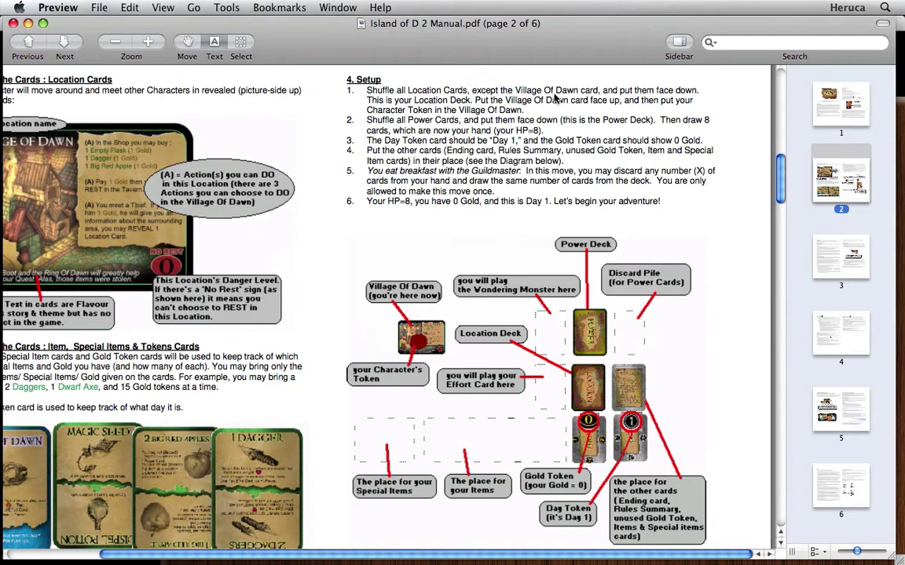
key(super+Tab)
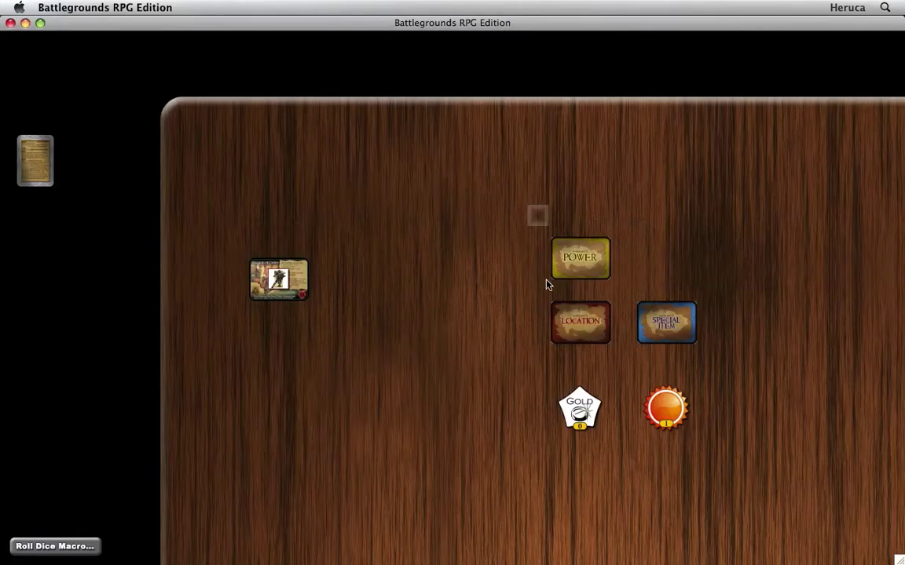
right_click(571, 328)
scroll(628, 504, down, 5)
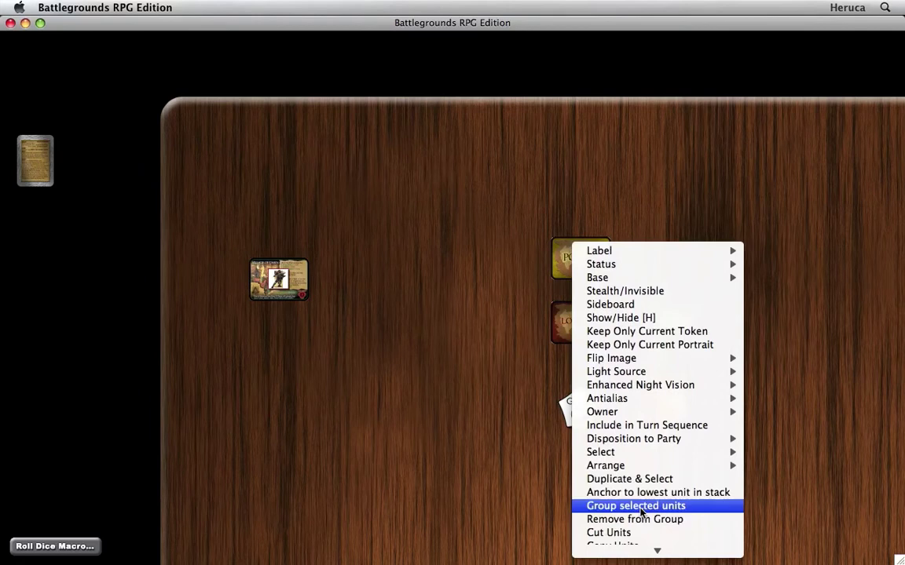
mouse_move(640, 467)
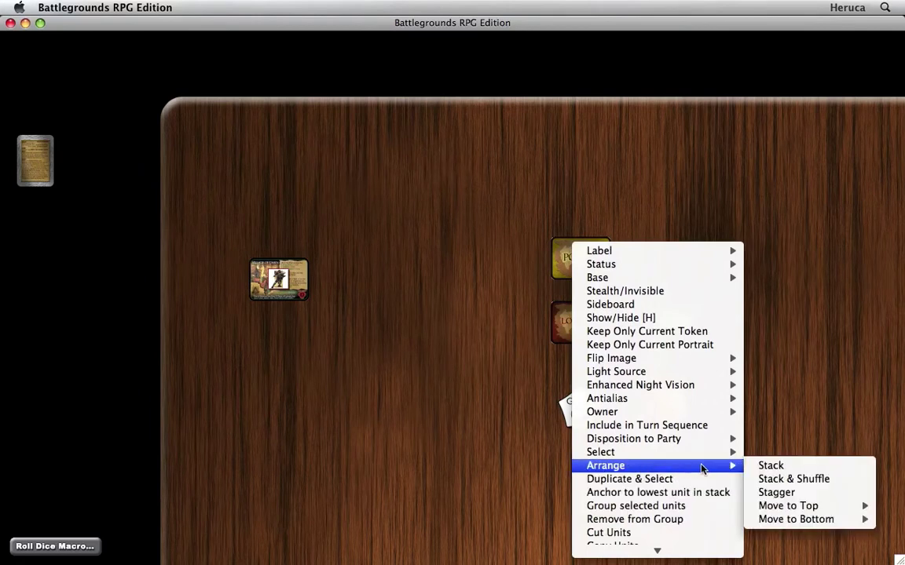
click(773, 479)
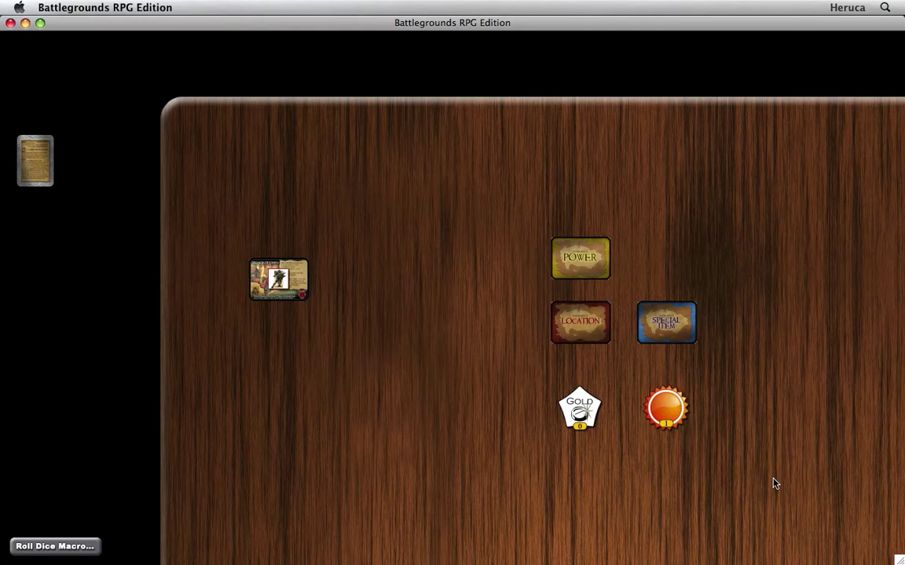
key(v)
- Consult the manual's Setup section on shuffling the Power deck and drawing the starting hand of 8 cards
key(super+Tab)
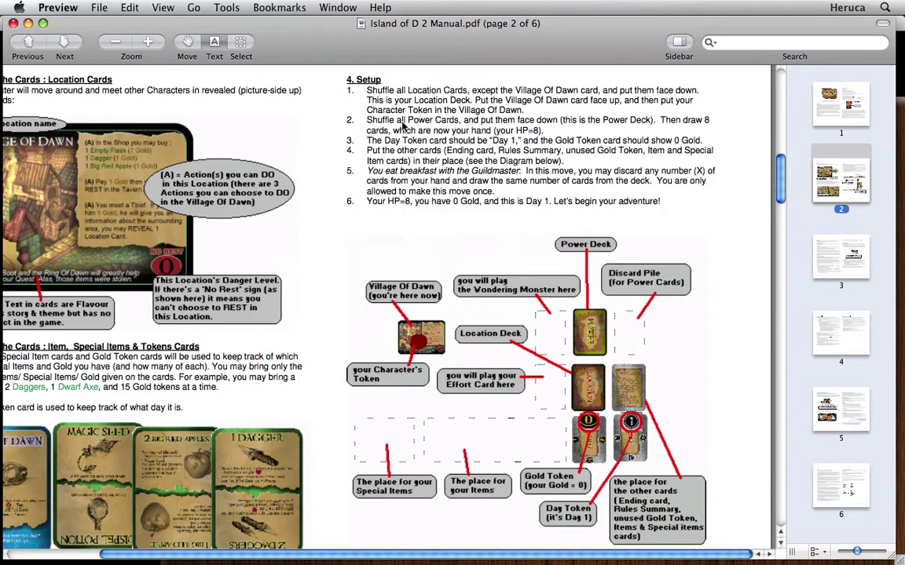
key(super+Tab)
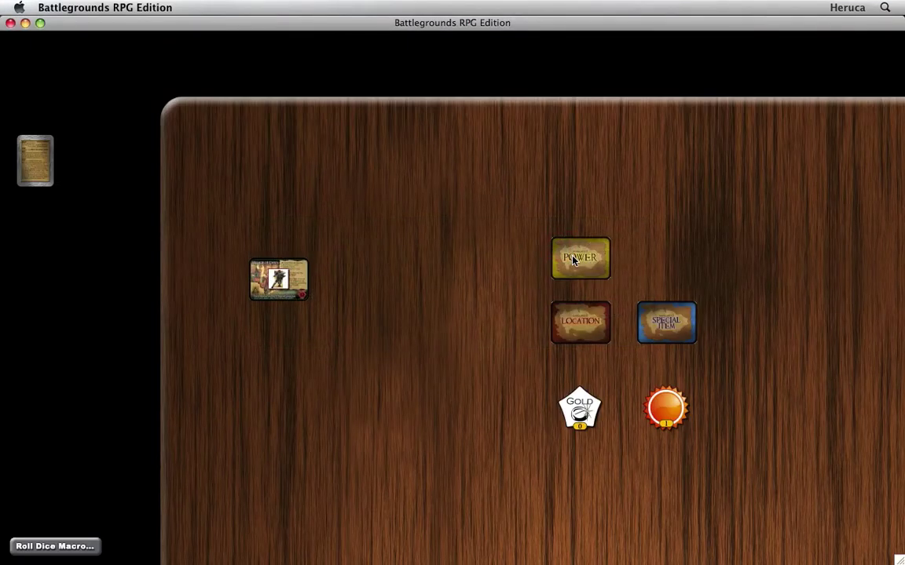
key(alt)
key(super+Tab)
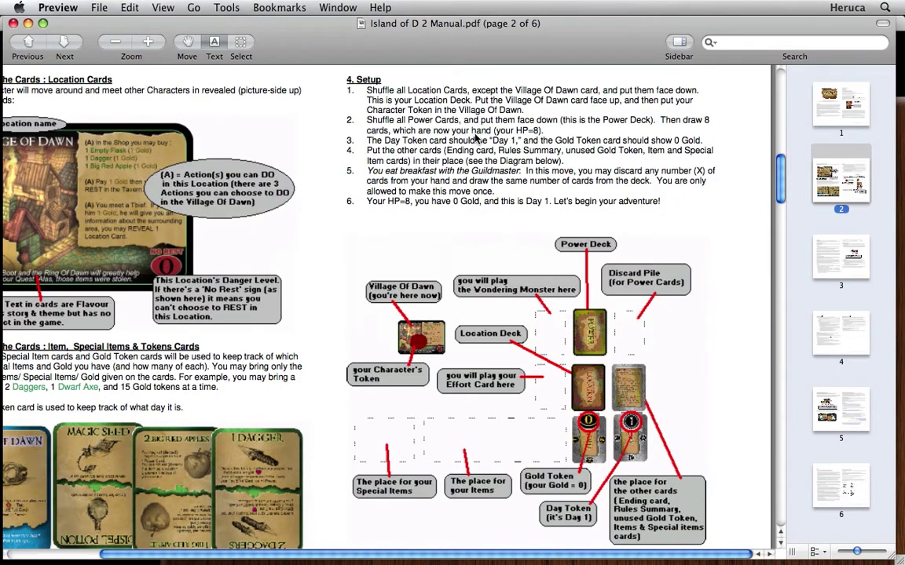
key(super+Tab)
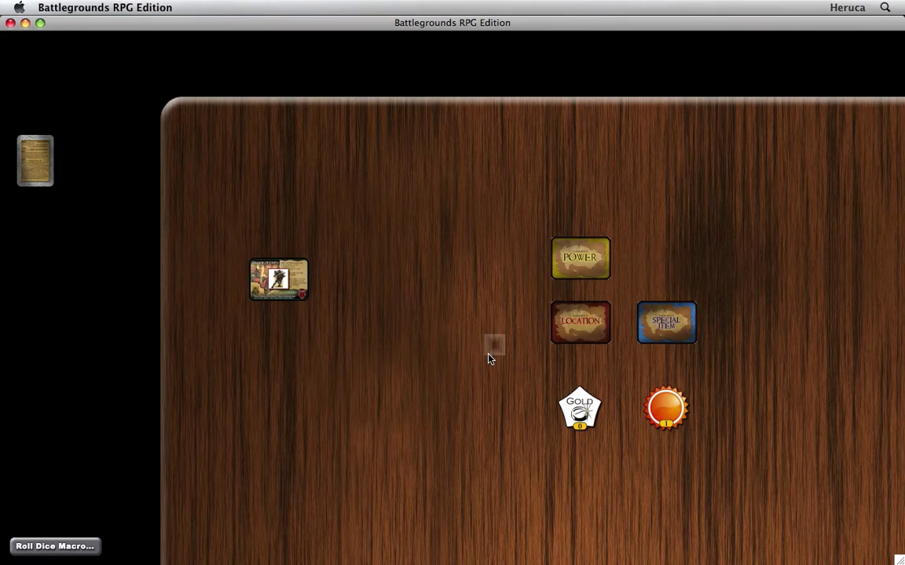
- Show the table grid, and place one card from the Power deck in the table's lower-left area as the first hand card
scroll(474, 236, down, 5)
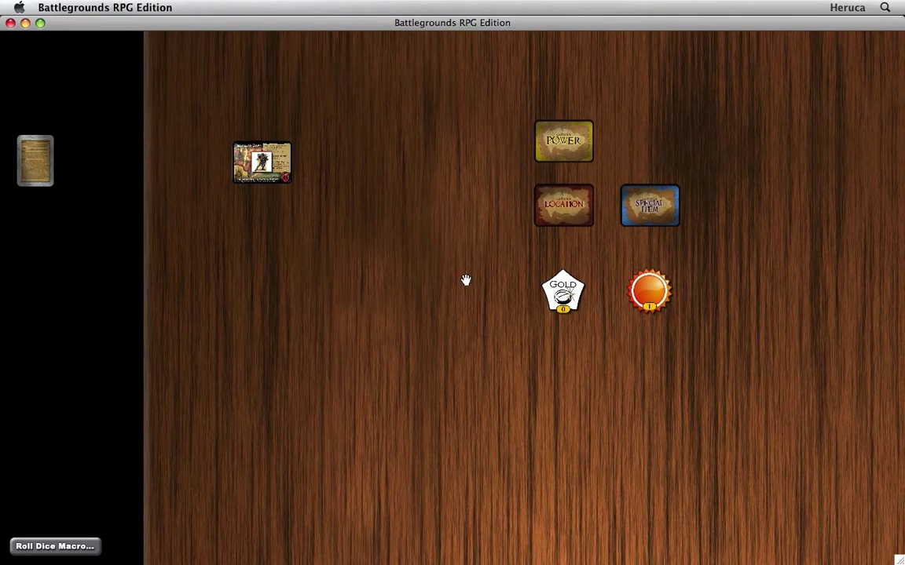
scroll(466, 280, up, 2)
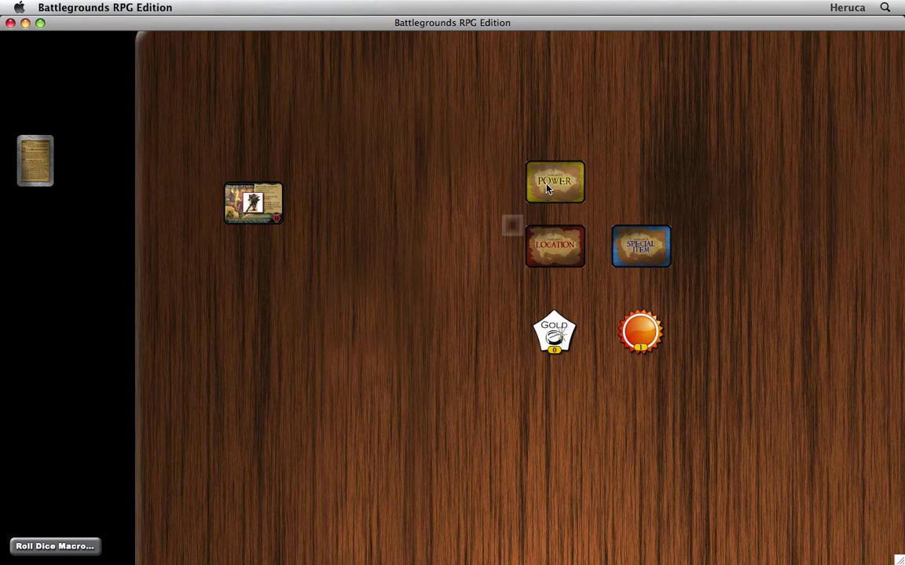
key(g)
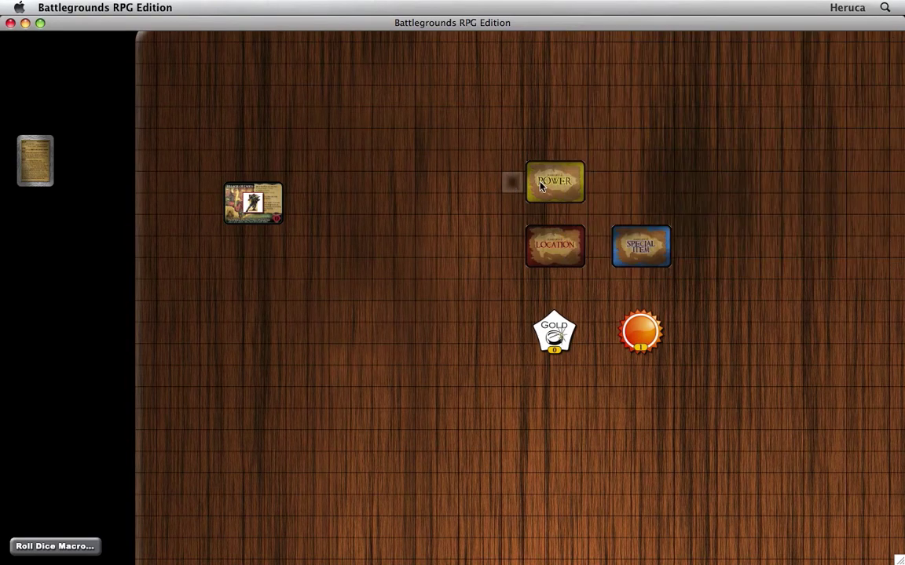
drag(541, 183, 468, 243)
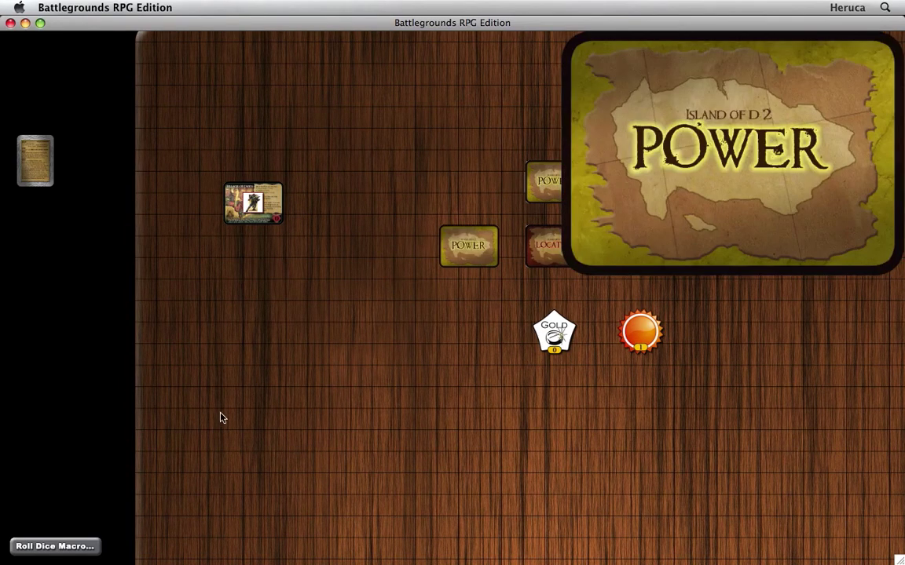
drag(221, 413, 184, 411)
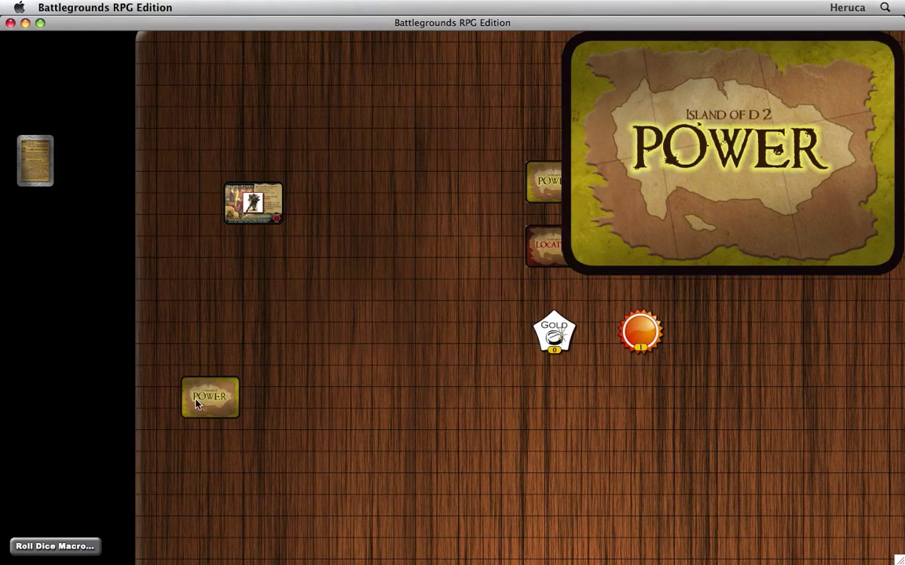
drag(165, 405, 184, 404)
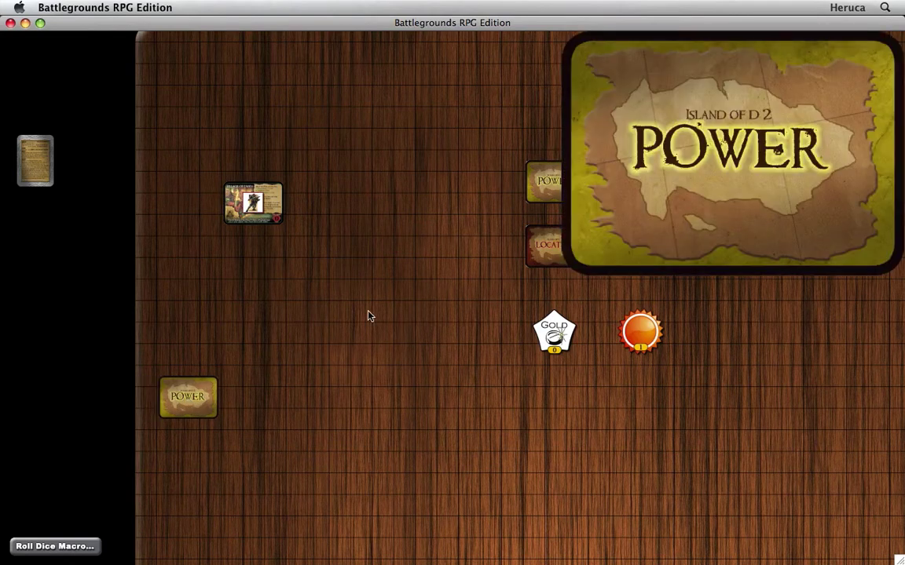
- Draw further Power cards to form a face-up row of eight hand cards, and place one face up beside the Power deck
drag(549, 190, 425, 282)
drag(245, 417, 236, 415)
drag(236, 415, 257, 401)
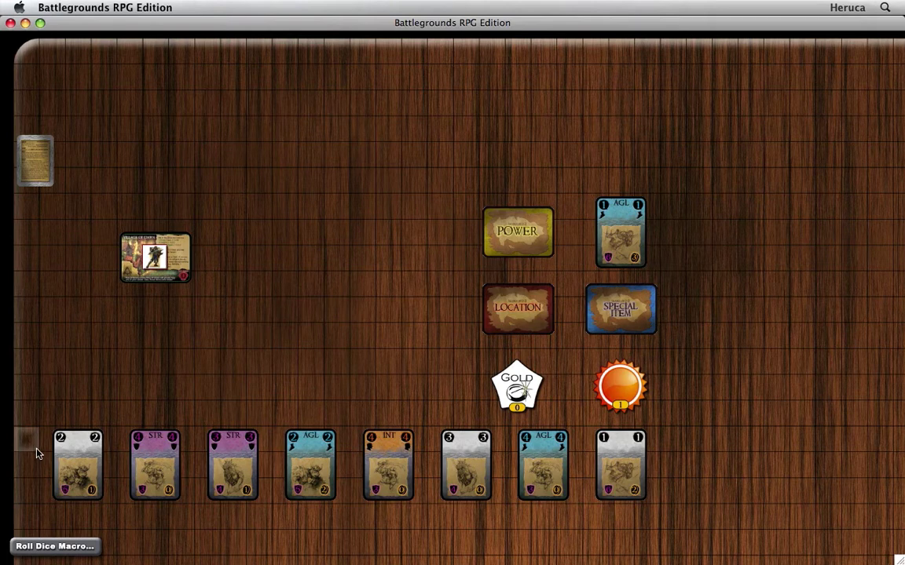
- Flip the whole row of eight hand cards face down and back face up
drag(39, 451, 671, 479)
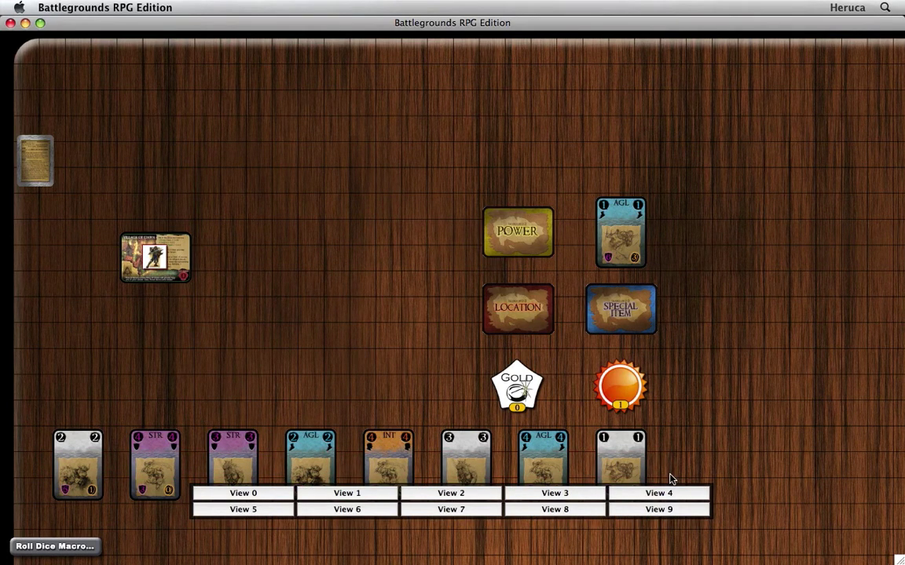
key(f)
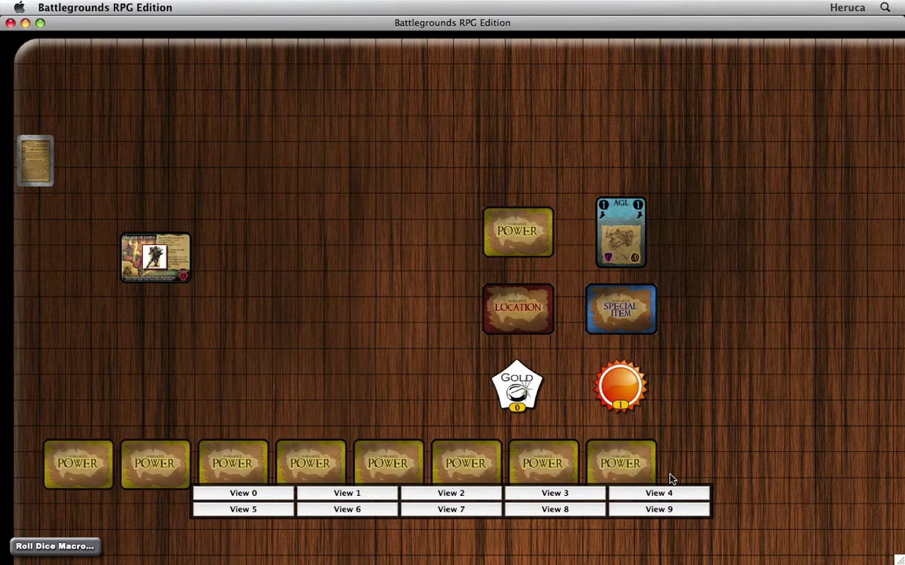
key(f)
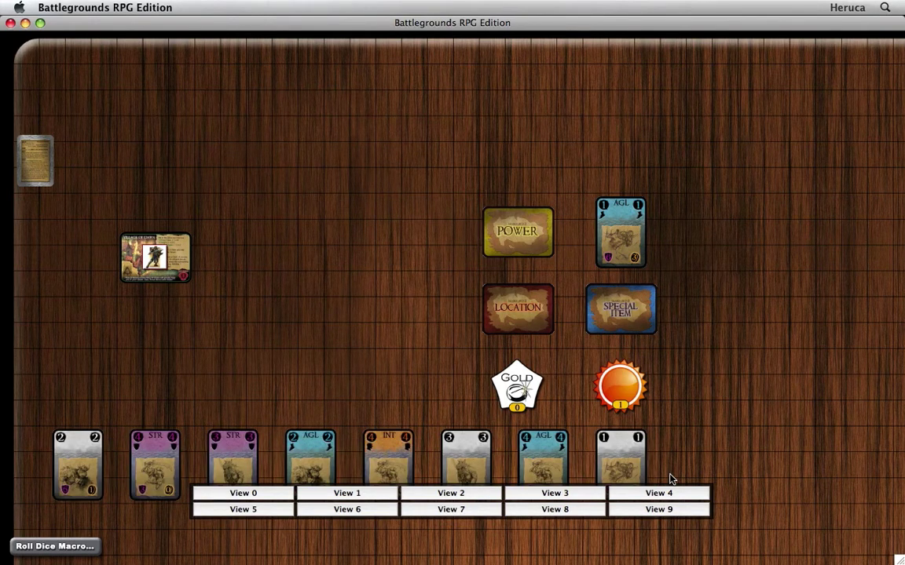
click(376, 328)
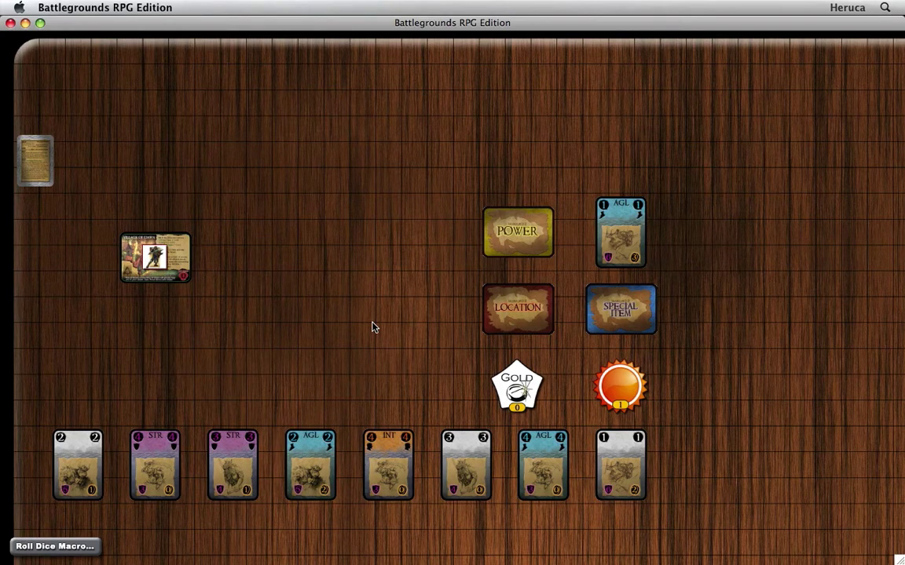
mouse_move(539, 241)
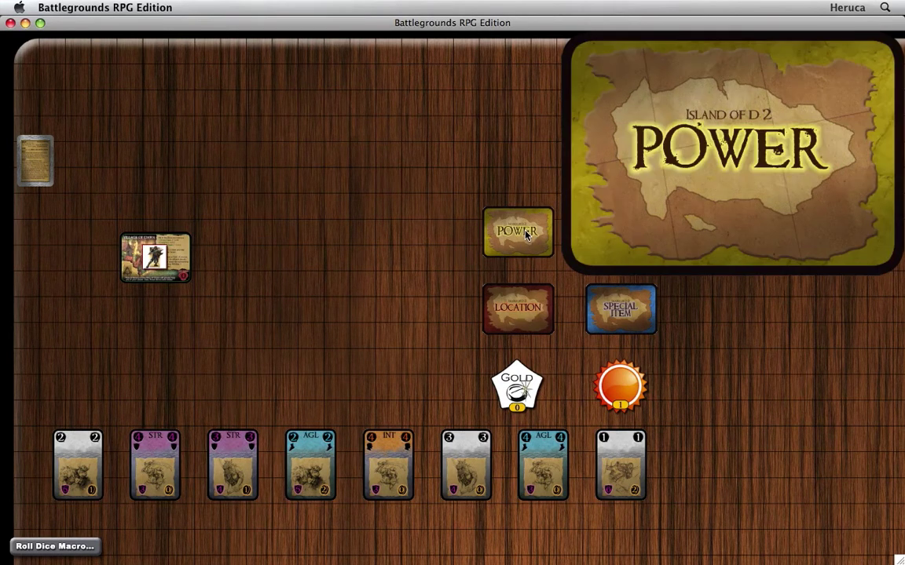
mouse_move(606, 239)
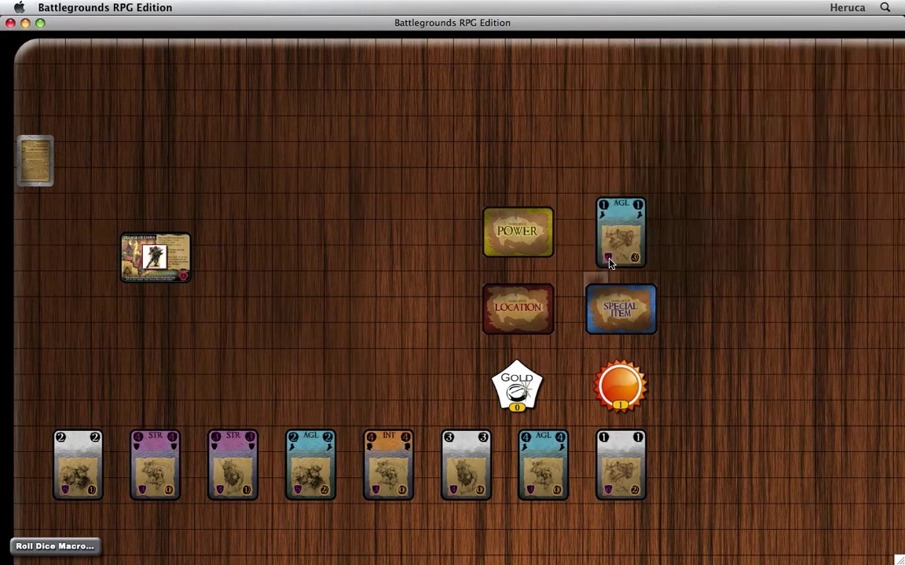
- Select the eight face-up hand cards and shrink them with the chat command resize=25
mouse_move(610, 308)
drag(36, 452, 363, 483)
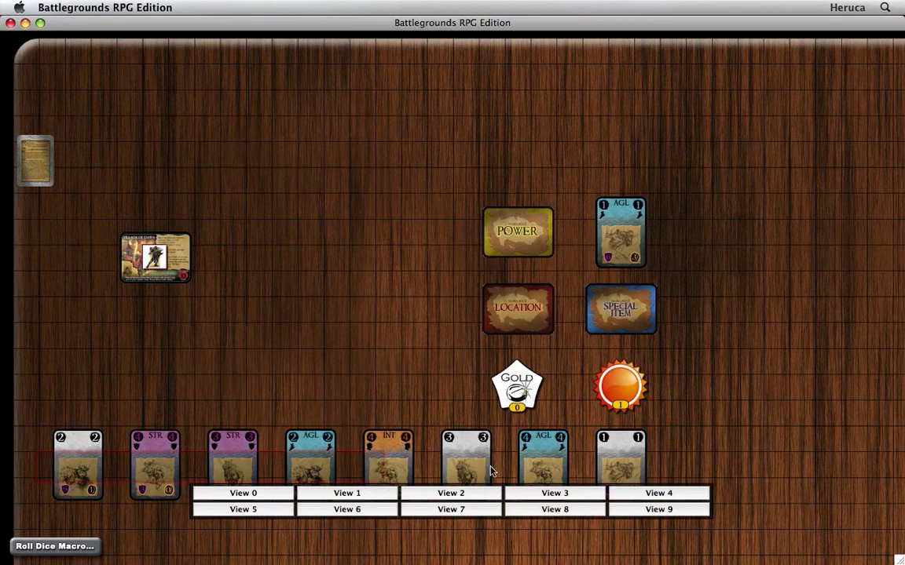
key(Return)
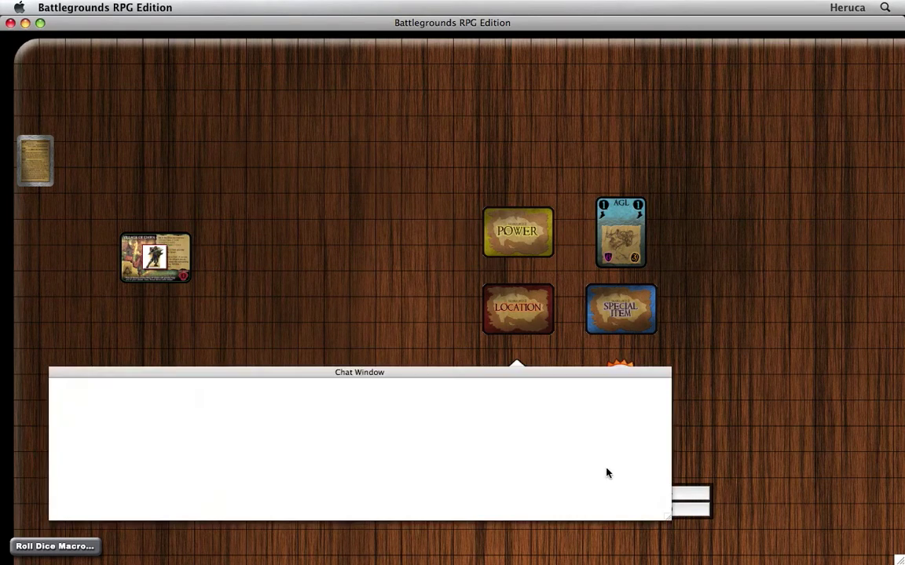
text(resize=25)
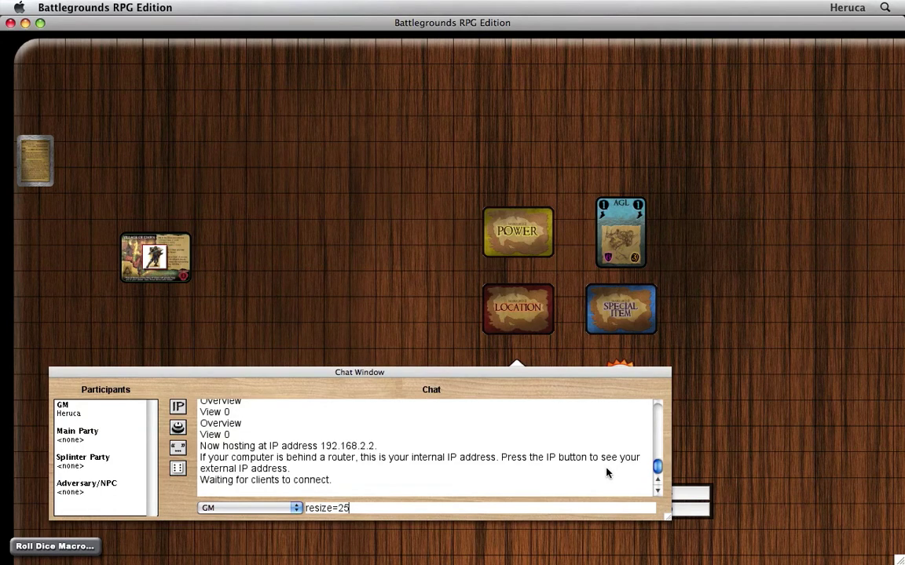
key(Return)
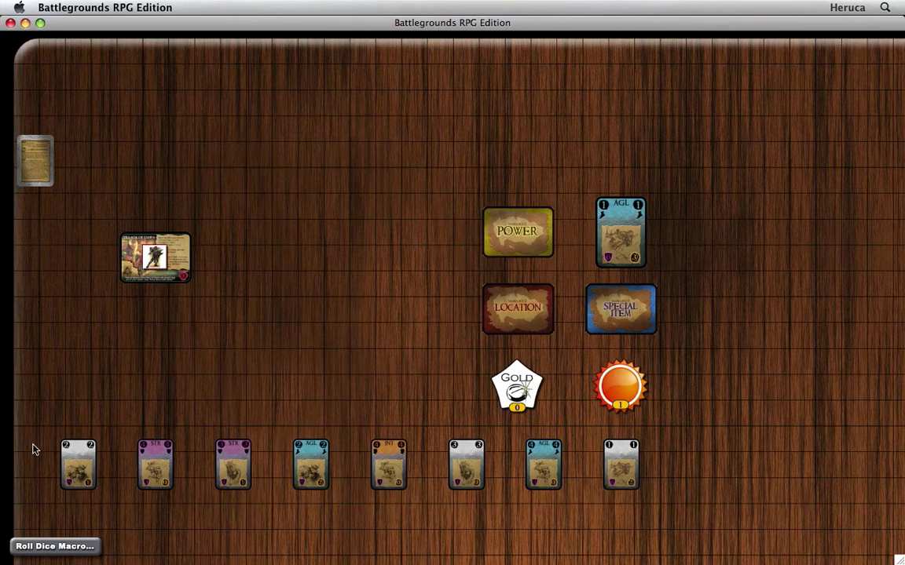
- With the hand cards turned face down, shrink their back sides with the chat command resize=25
key(Return)
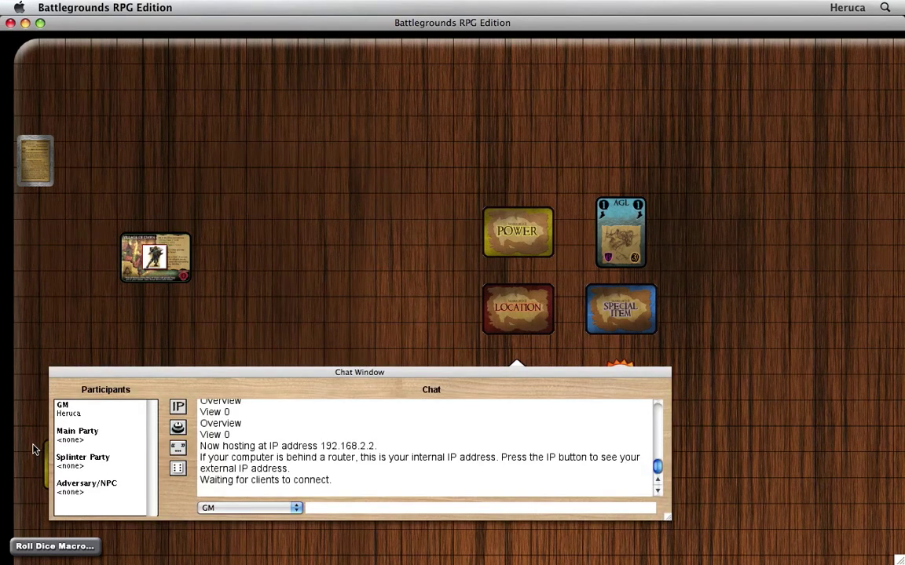
text(resize=25)
key(Return)
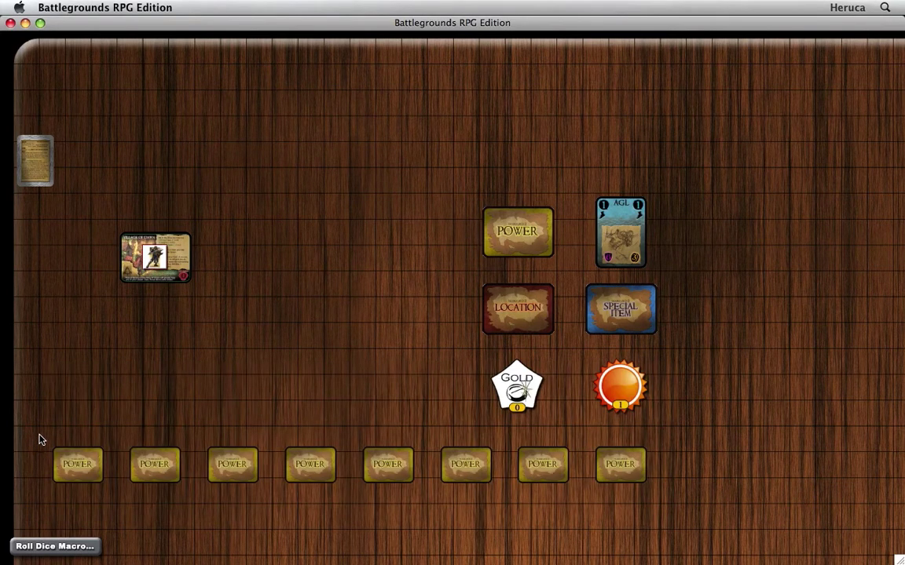
- Close up the eight face-down hand cards into a tight side-by-side row along the table's lower edge
mouse_move(70, 467)
drag(70, 467, 48, 469)
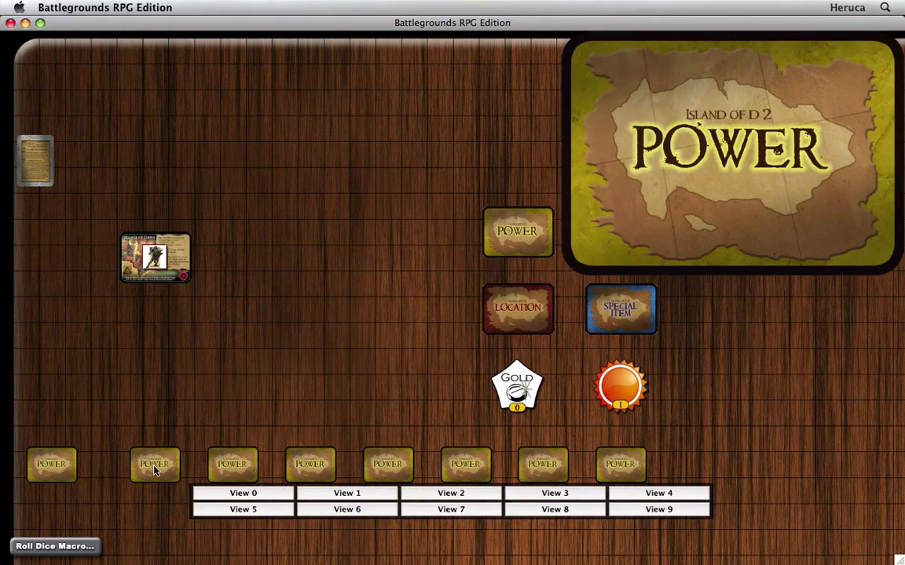
drag(156, 470, 103, 471)
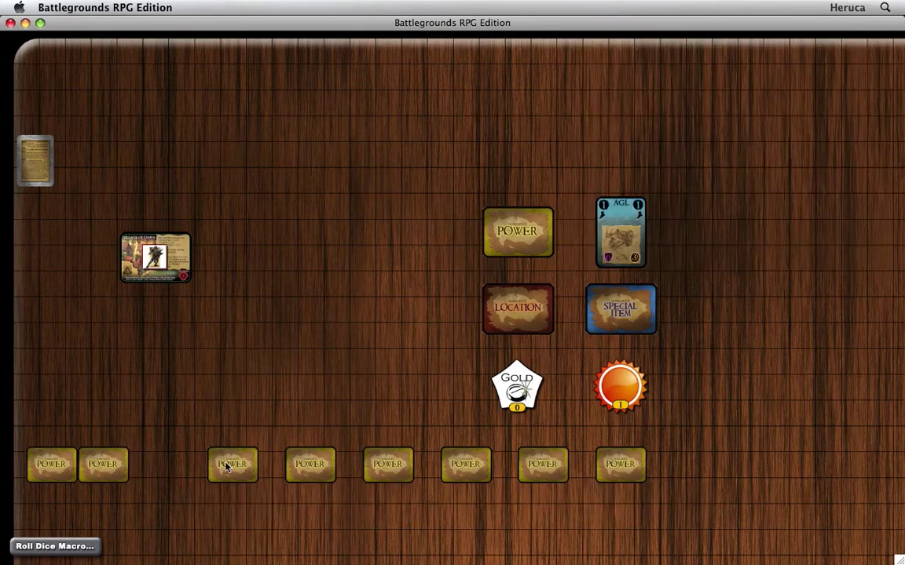
drag(232, 466, 153, 464)
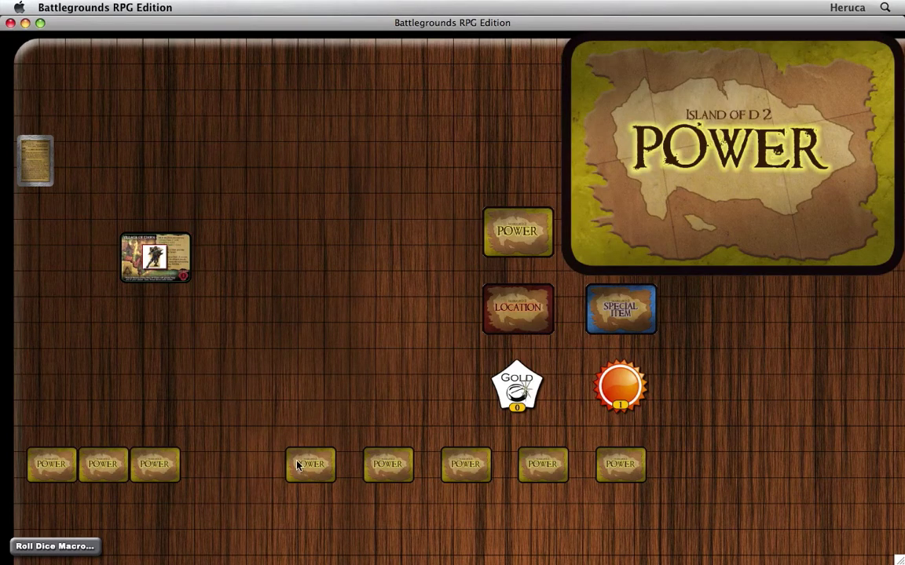
drag(301, 464, 202, 466)
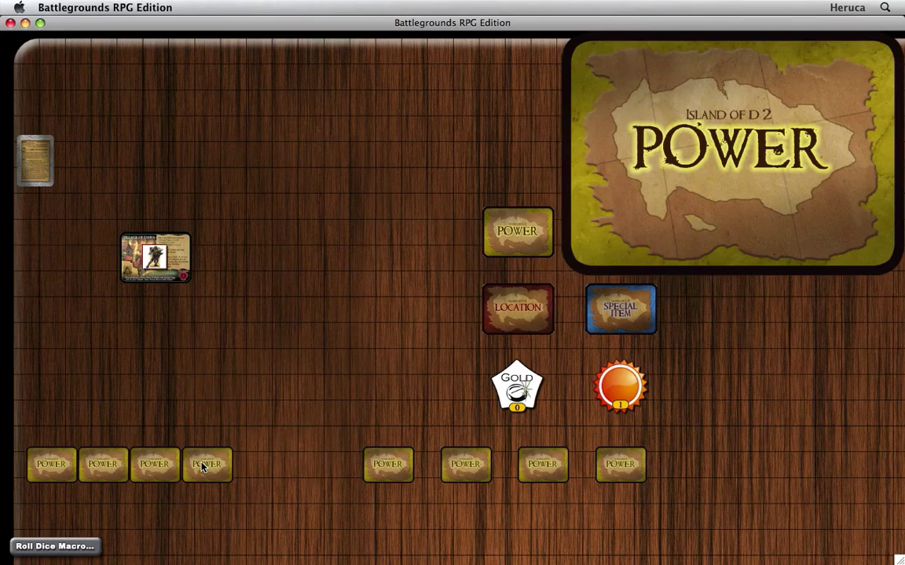
drag(375, 464, 234, 468)
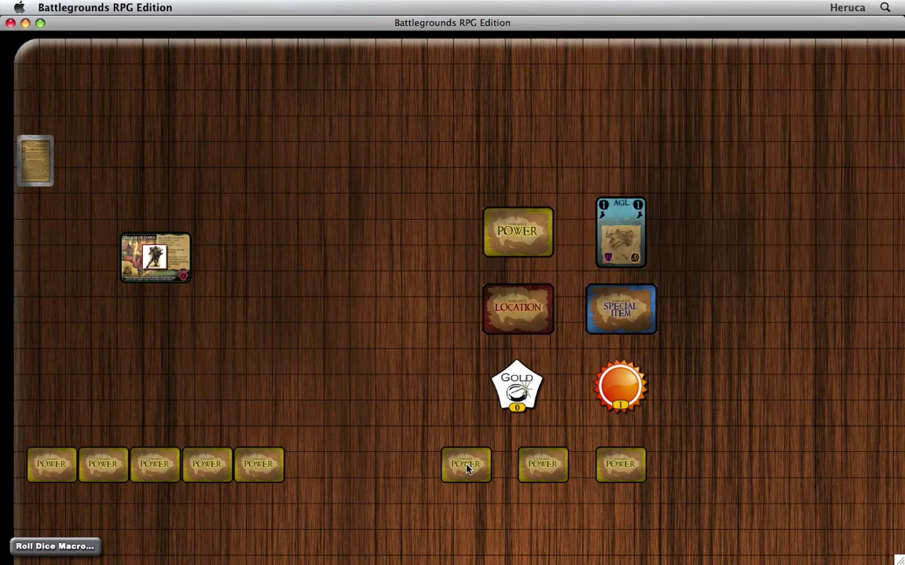
drag(466, 469, 307, 471)
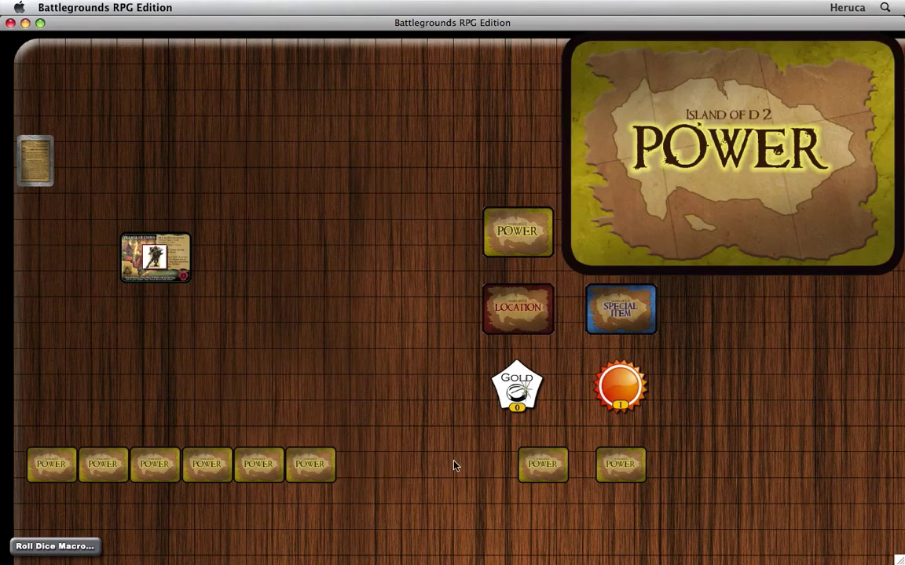
drag(539, 466, 359, 471)
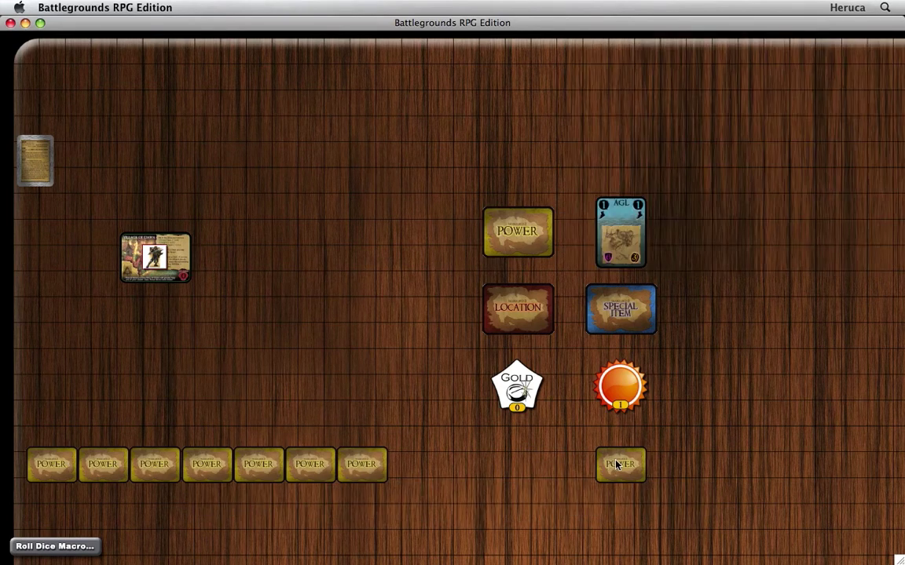
drag(615, 463, 413, 472)
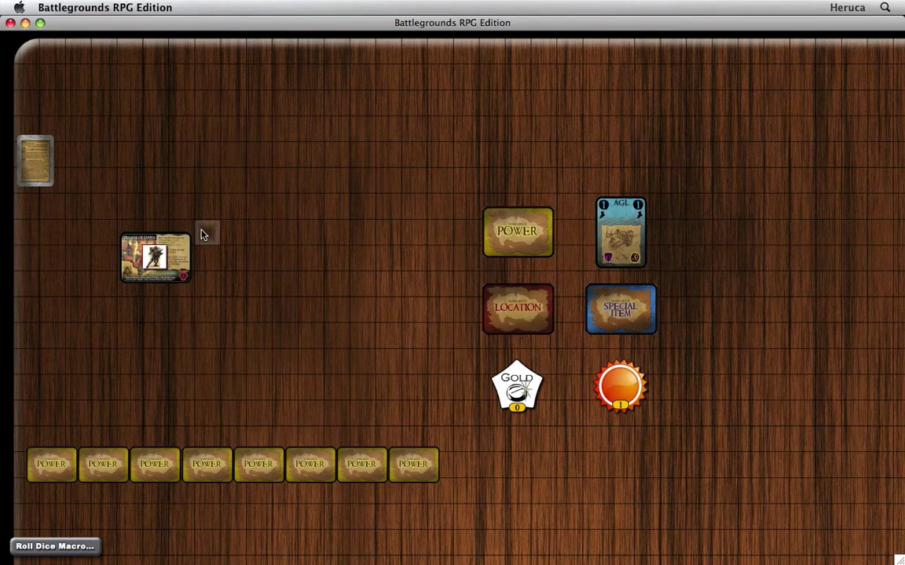
- Select the Village of Dawn card and the Power, discard, Location and Special Item piles, and shrink them with the chat command resize=25
mouse_move(189, 252)
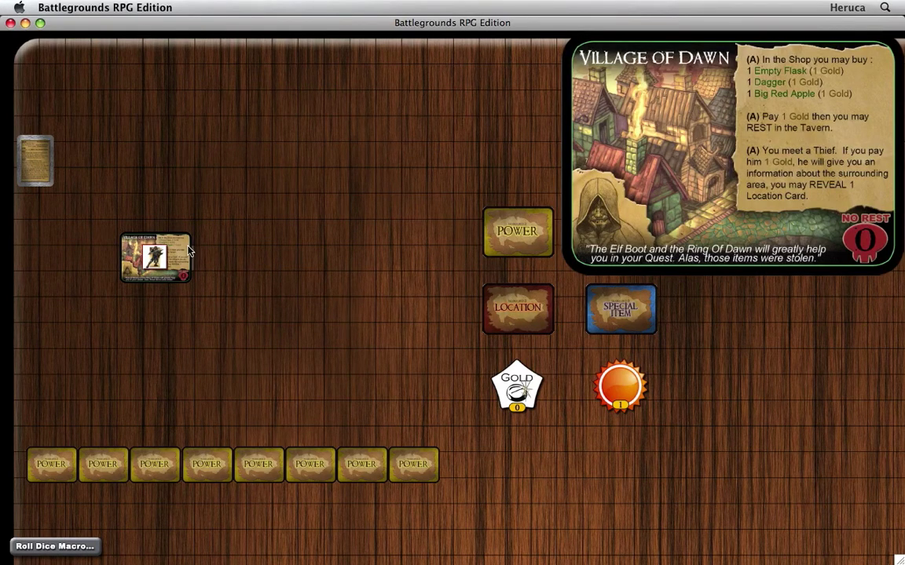
drag(326, 192, 601, 305)
key(alt)
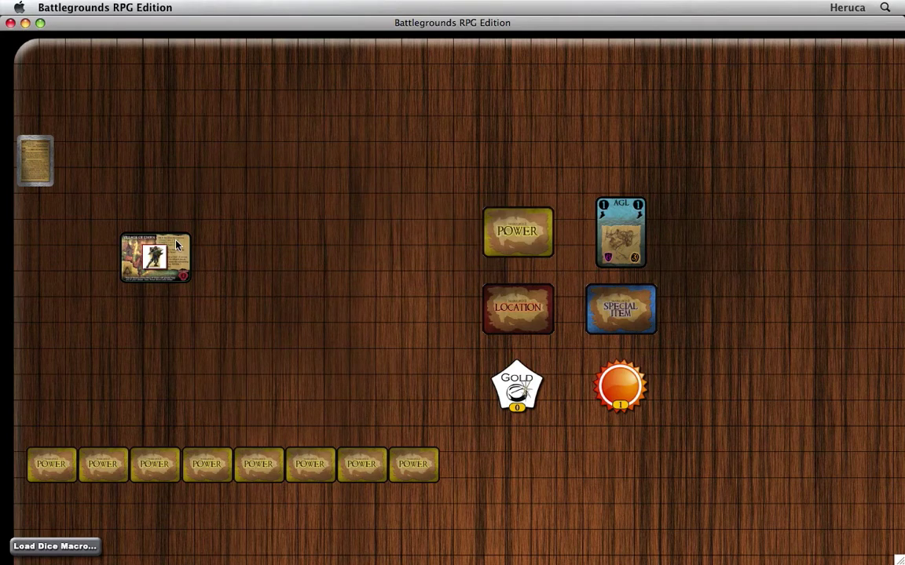
text(c)
text(resize=25)
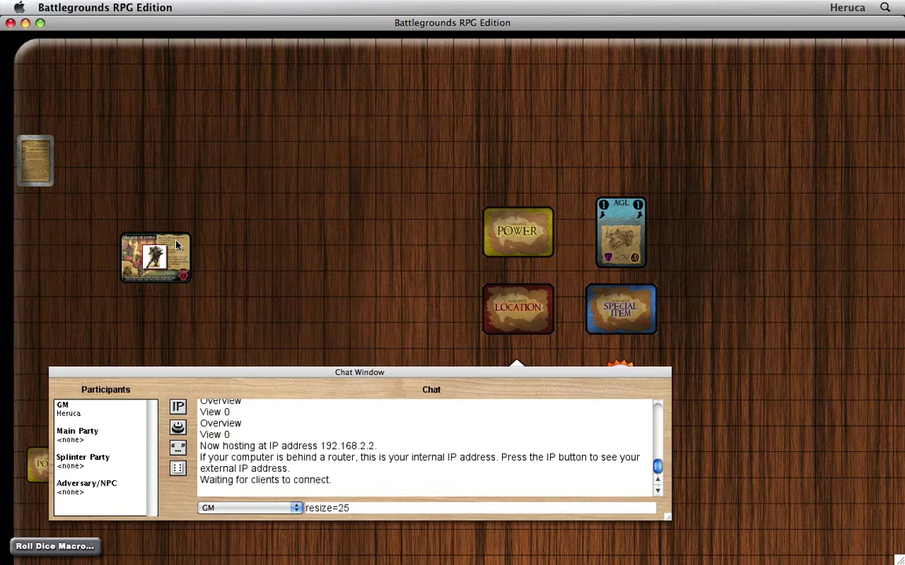
key(Return)
key(super+t)
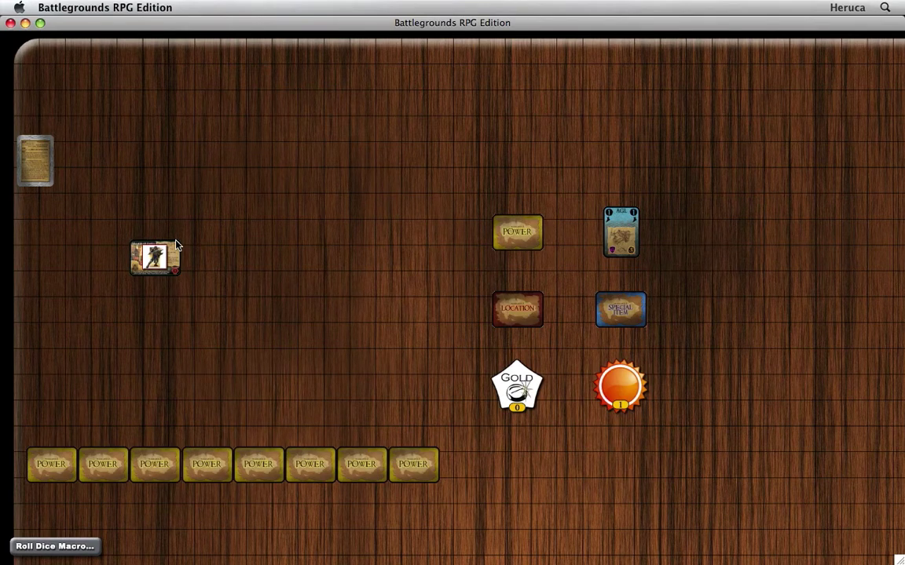
- Flip the selected Village of Dawn card and piles to their other sides, and shrink those with resize=25
key(super+z)
key(super+t)
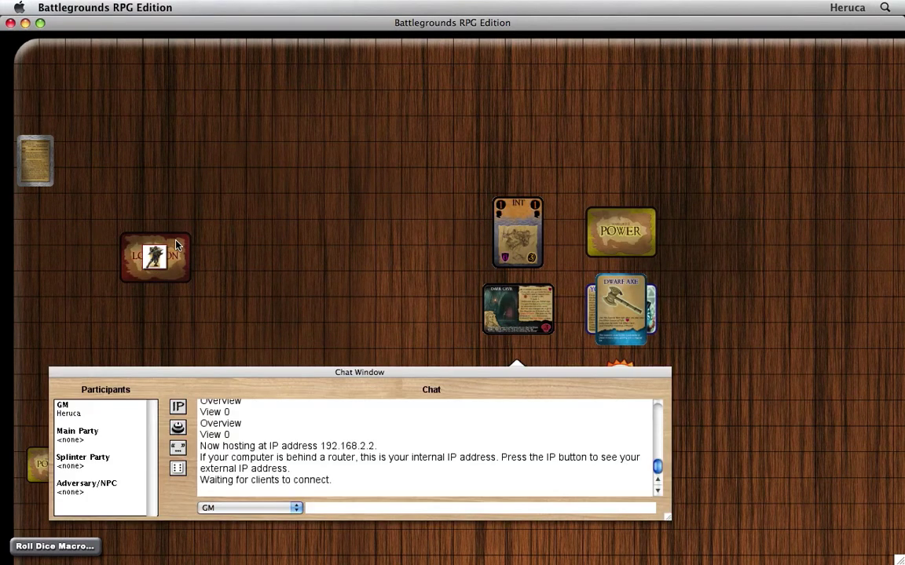
text(resize=25)
key(Return)
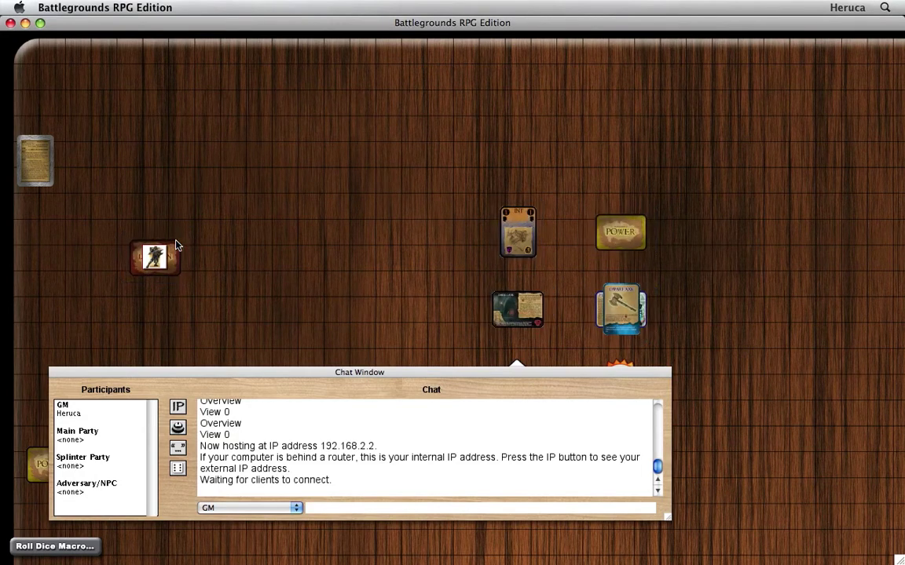
key(super+t)
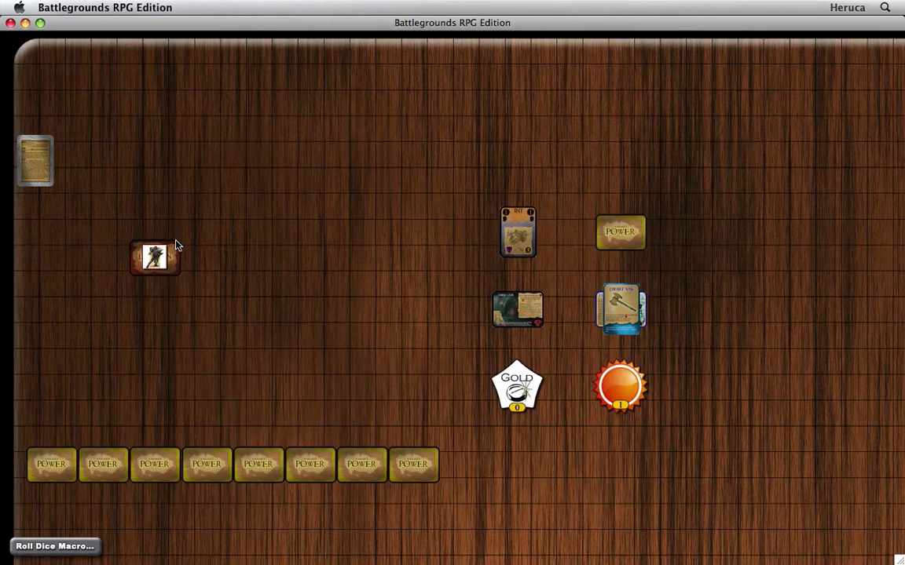
click(252, 240)
- Move the Gold token and the orange sun token side by side just above the end of the hand row
mouse_move(518, 236)
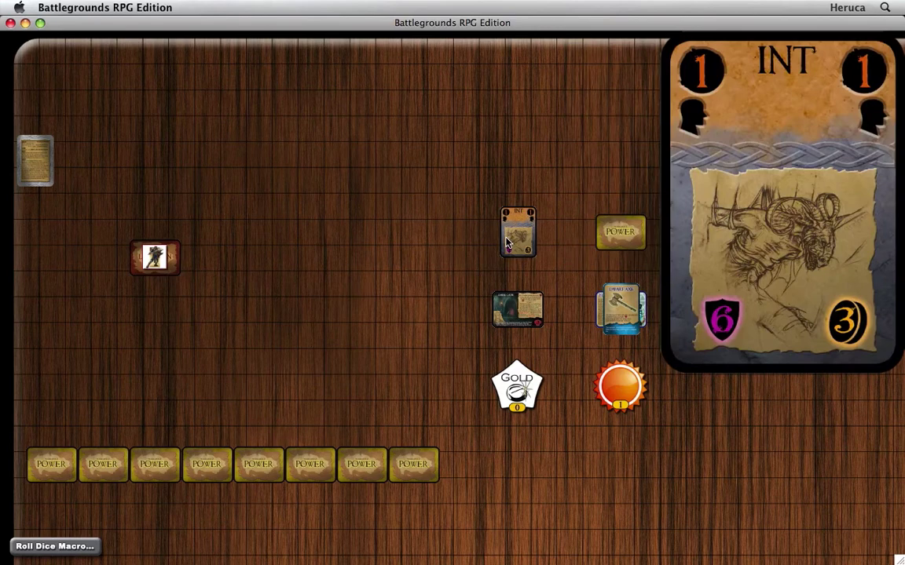
mouse_move(529, 387)
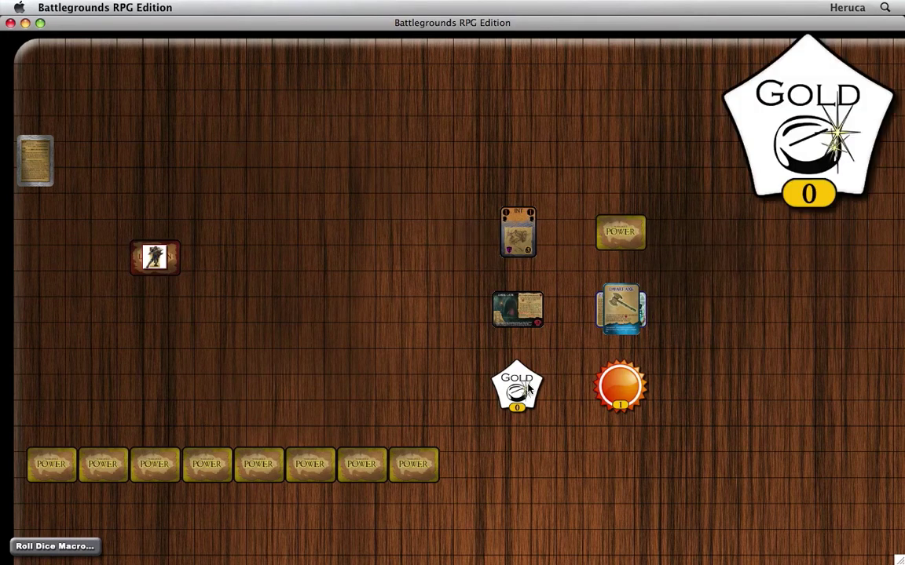
drag(529, 387, 331, 385)
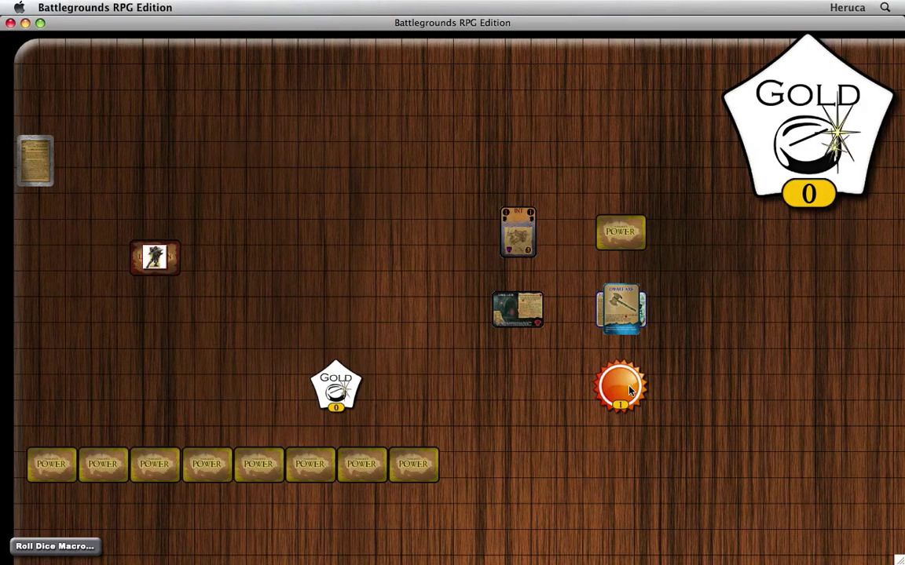
drag(620, 386, 417, 398)
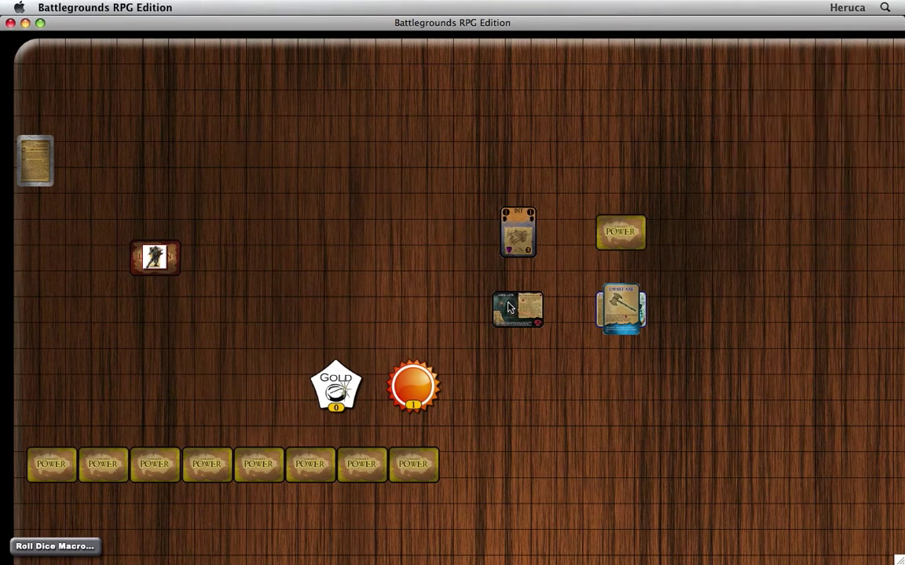
- Flip the Power, discard, Location and Special Item piles back over together, and move the group above the Gold and sun tokens
mouse_move(507, 307)
drag(459, 213, 642, 311)
key(f)
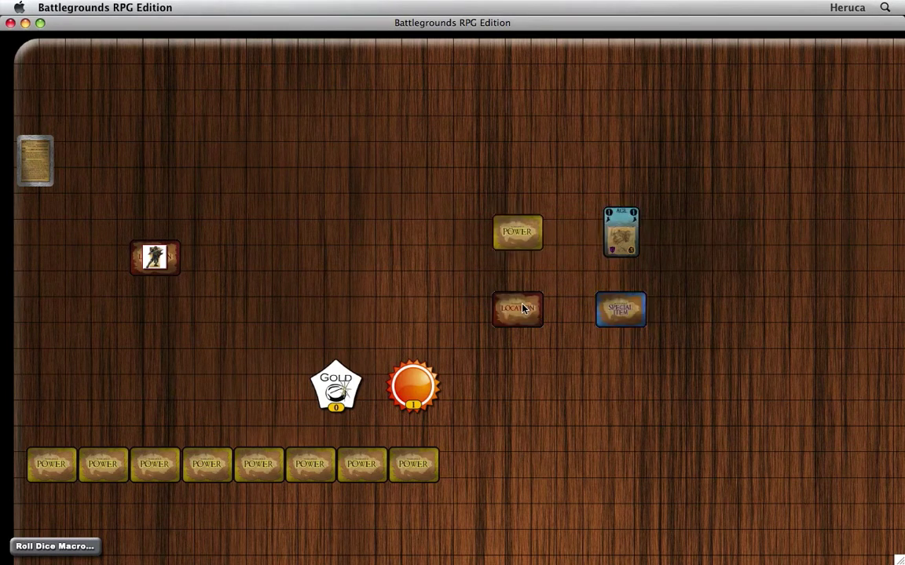
drag(431, 313, 363, 317)
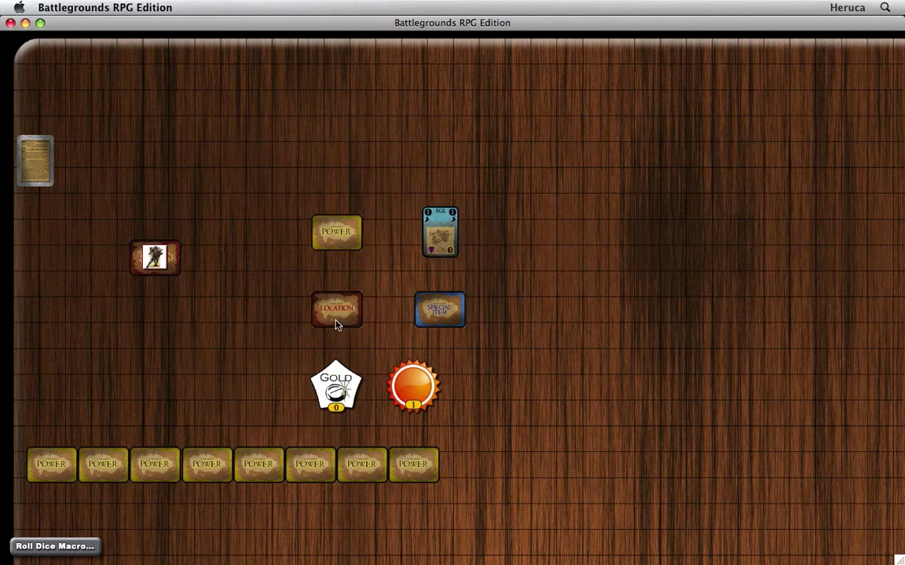
key(Down)
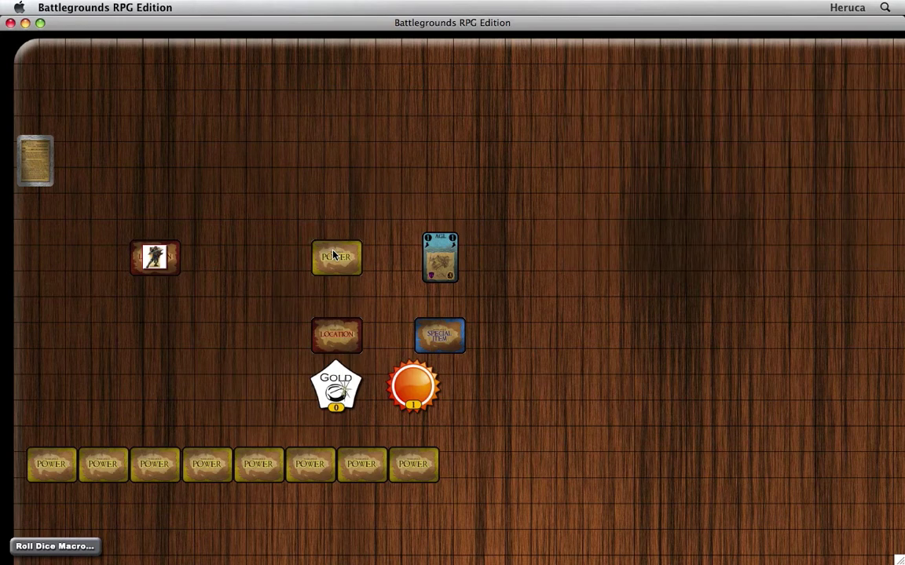
- Close up the Power deck, face-up AGL card and Special Item deck around the Location deck, and turn the Village of Dawn card face up
drag(333, 254, 332, 282)
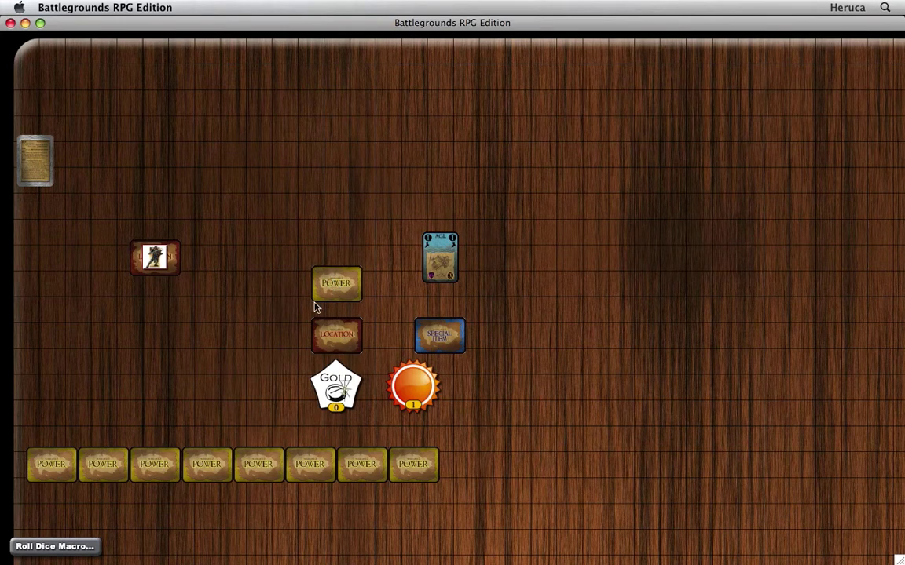
double_click(341, 336)
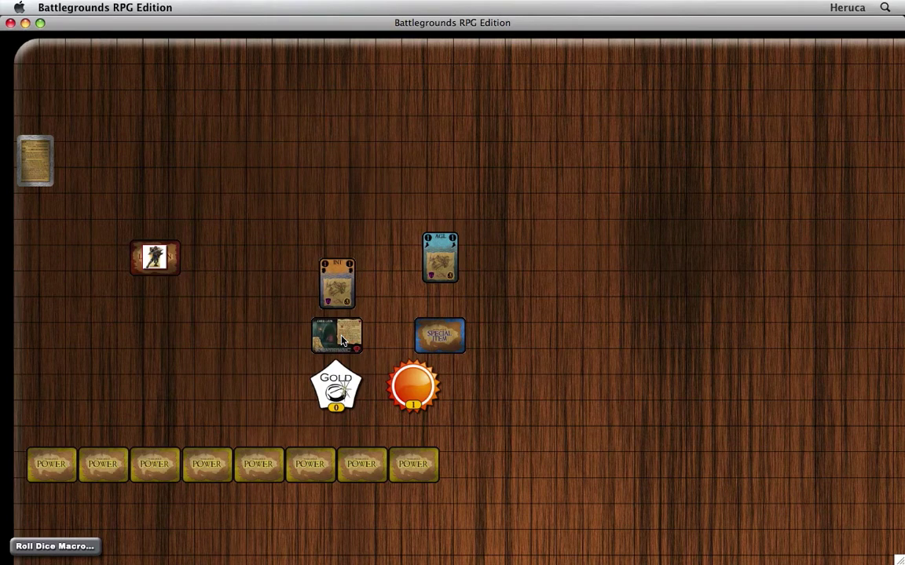
double_click(342, 336)
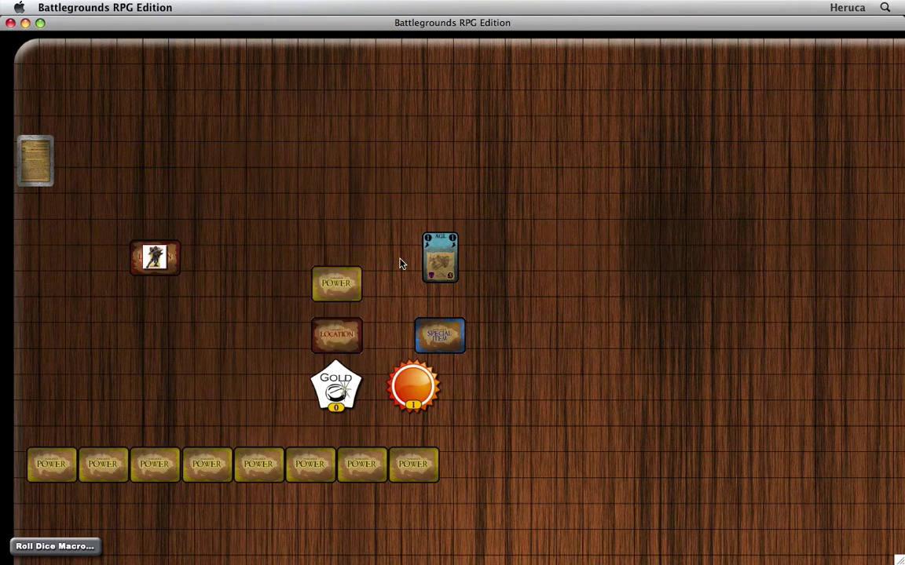
drag(432, 262, 415, 292)
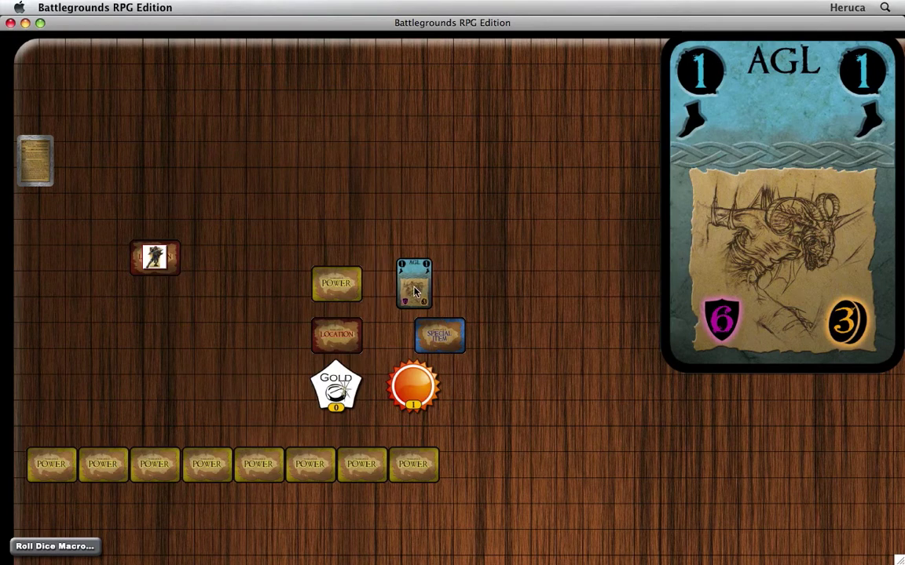
double_click(416, 292)
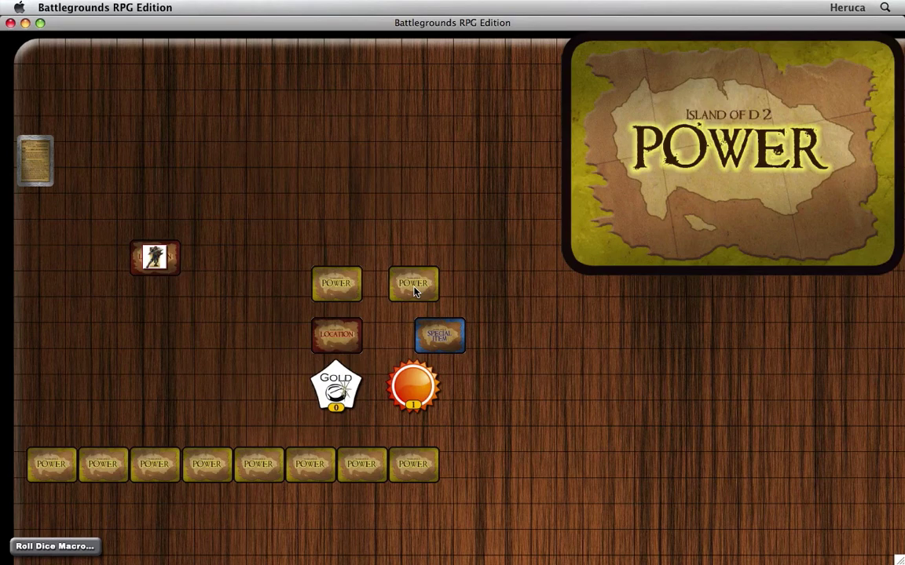
double_click(416, 292)
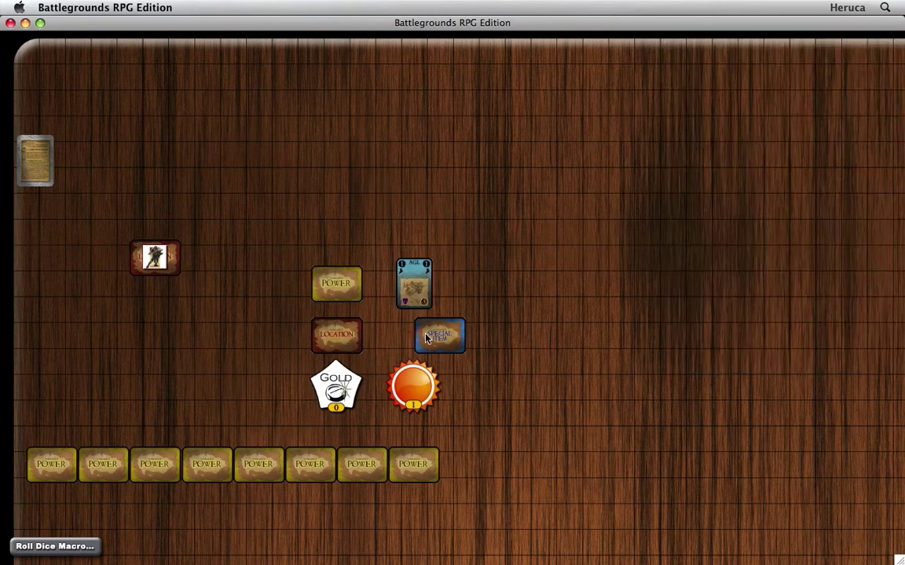
drag(437, 342, 412, 341)
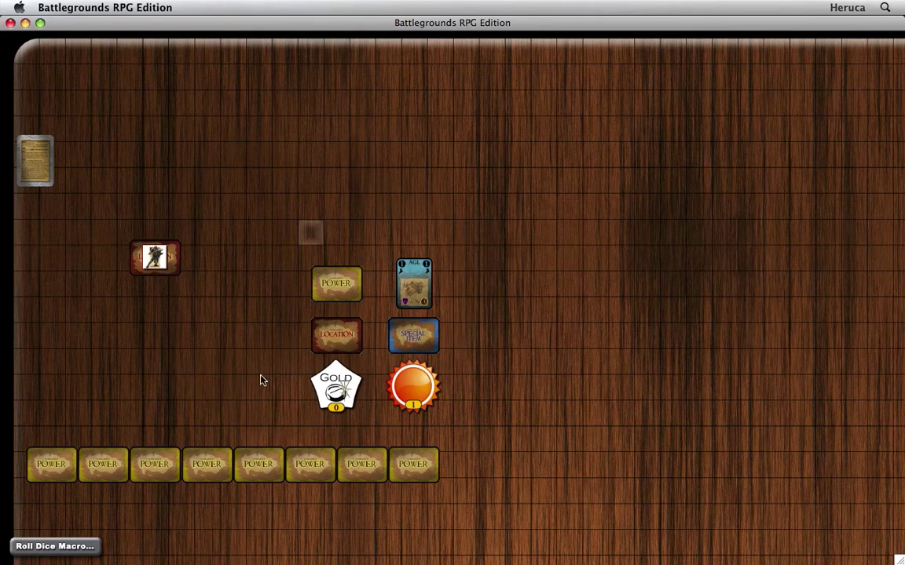
double_click(174, 263)
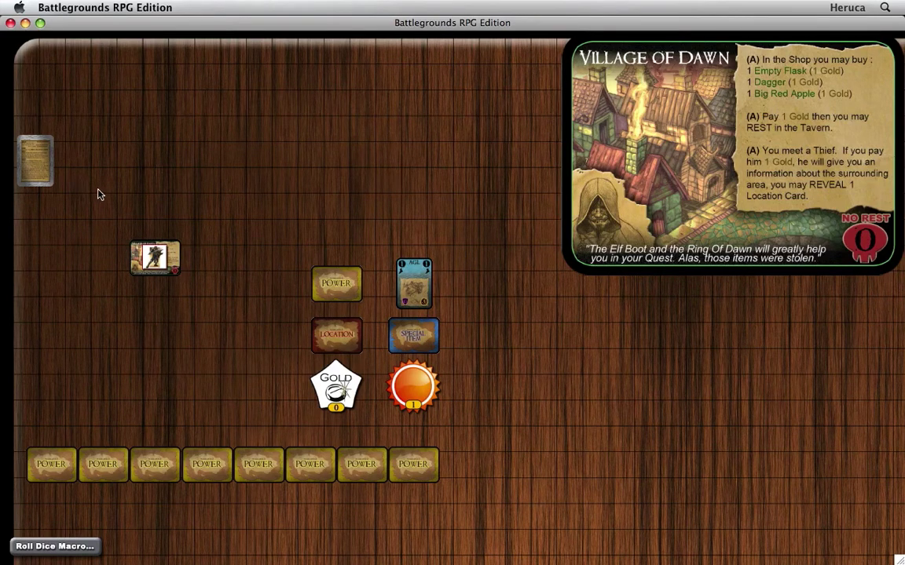
- Select all the cards and tokens on the table and shift the whole layout about five squares up and one square right
mouse_move(146, 209)
mouse_down()
mouse_move(161, 180)
mouse_move(173, 192)
mouse_move(159, 217)
mouse_up()
scroll(172, 193, up, 2)
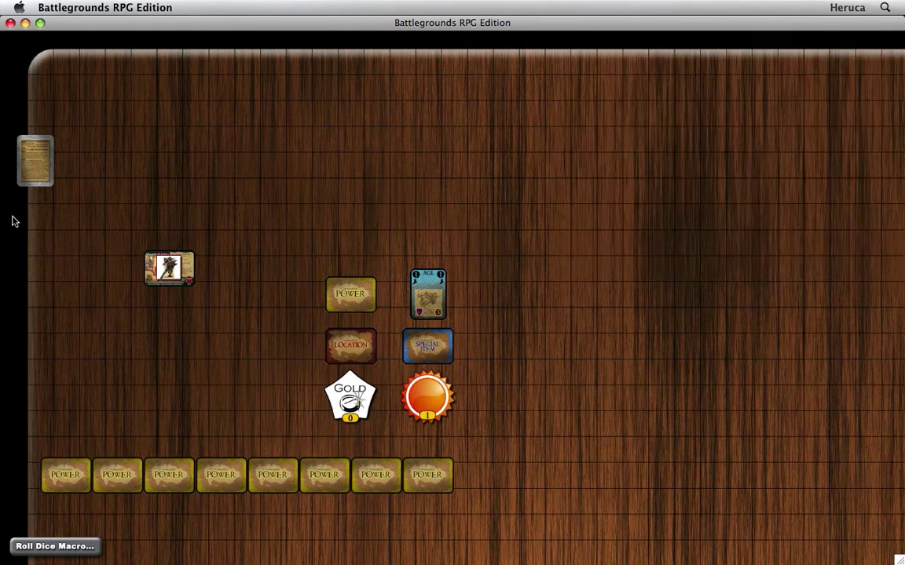
drag(14, 221, 442, 479)
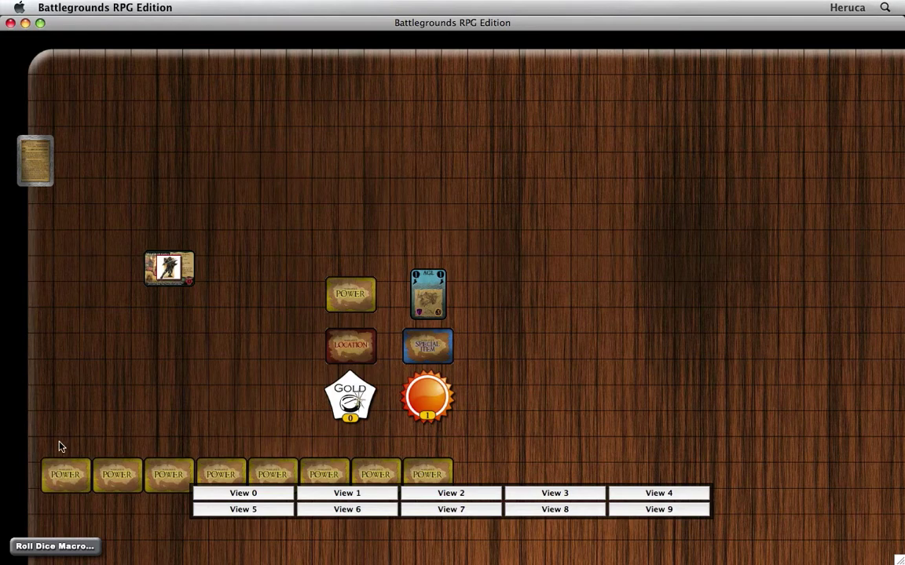
key(Left)
key(Up)
key(Up)
key(Up)
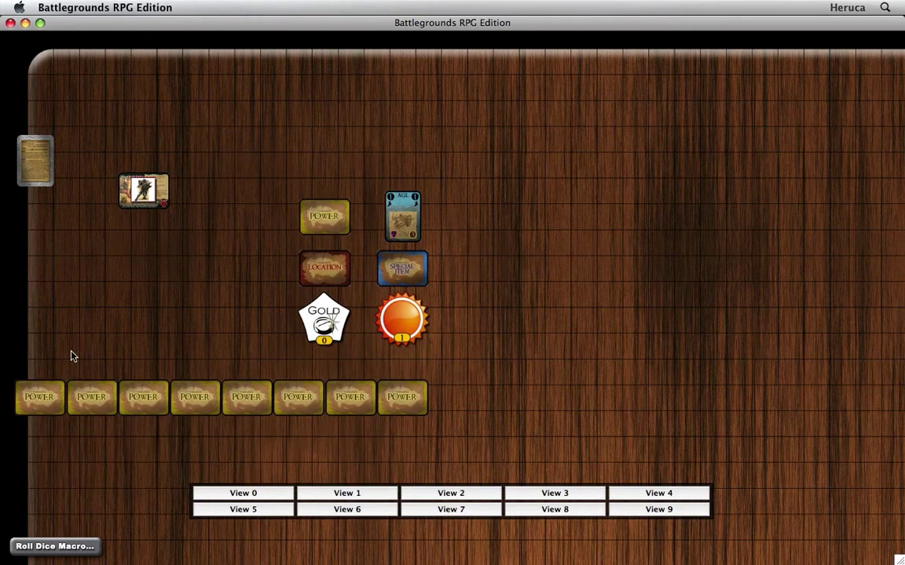
scroll(70, 356, down, 3)
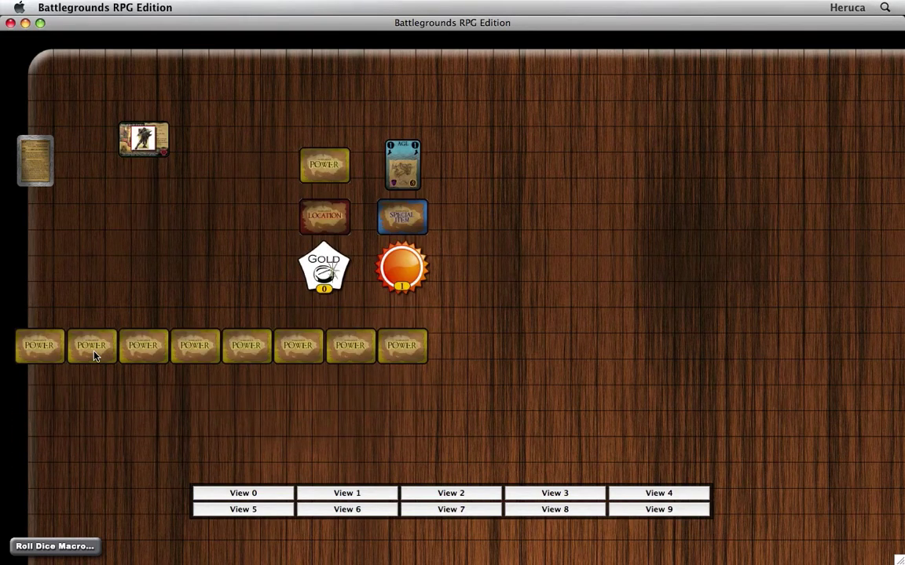
scroll(106, 355, left, 2)
scroll(115, 356, left, 2)
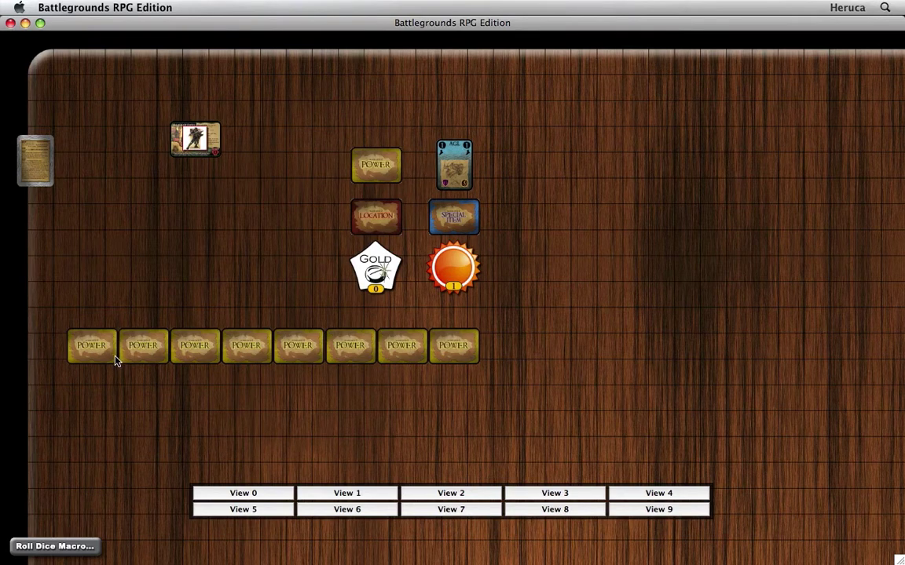
- Shift the whole card and token layout one square down and one square left, and hide the saved-view bar
scroll(113, 370, up, 2)
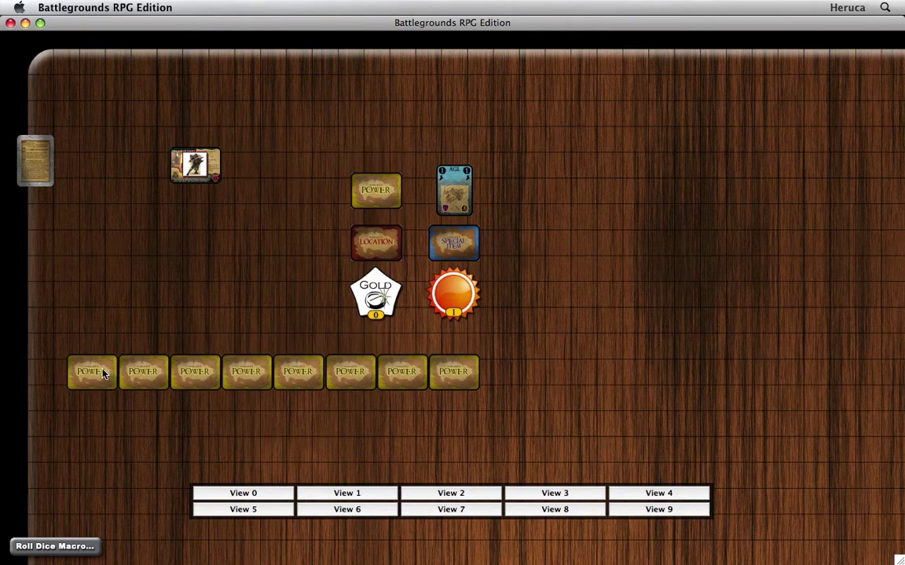
scroll(101, 373, right, 2)
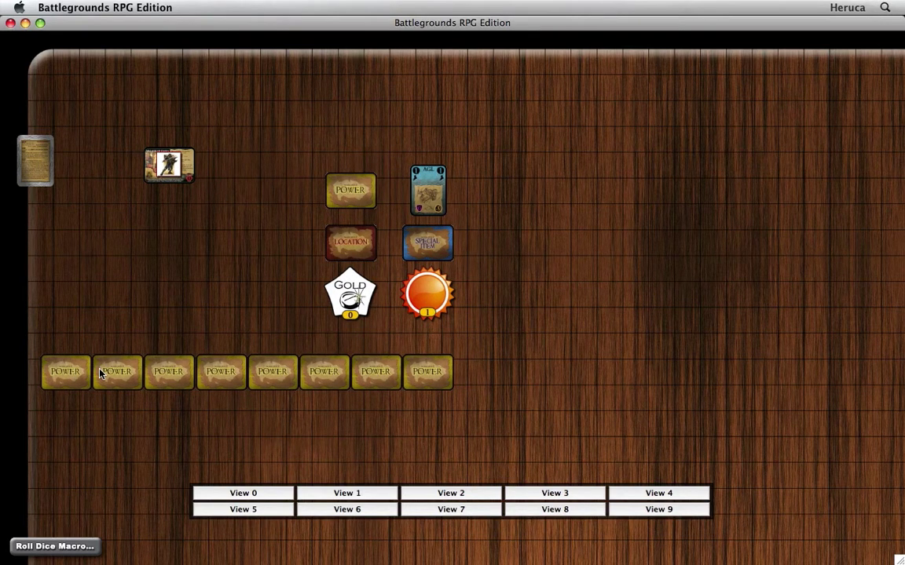
key(v)
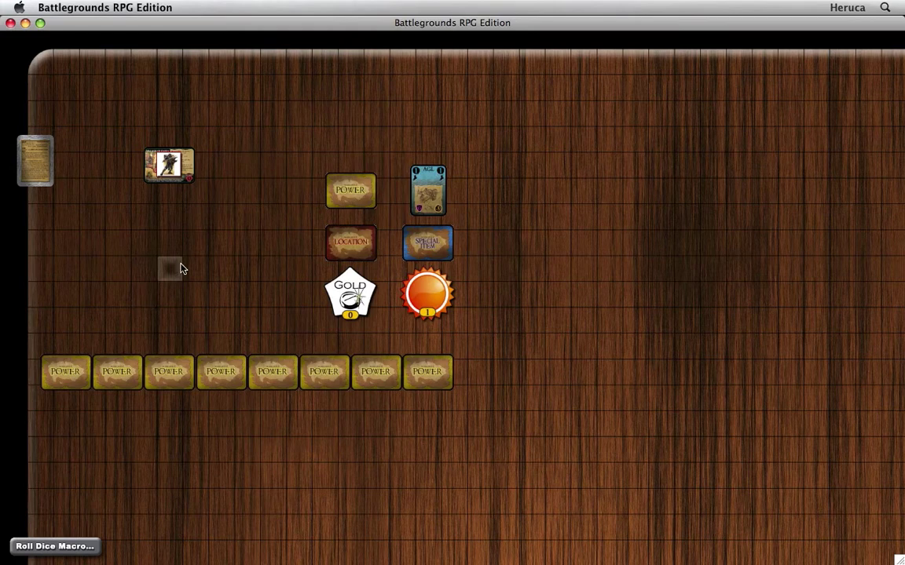
- Resize the wooden table map to 17 grid cells wide and 14 grid cells high
right_click(179, 265)
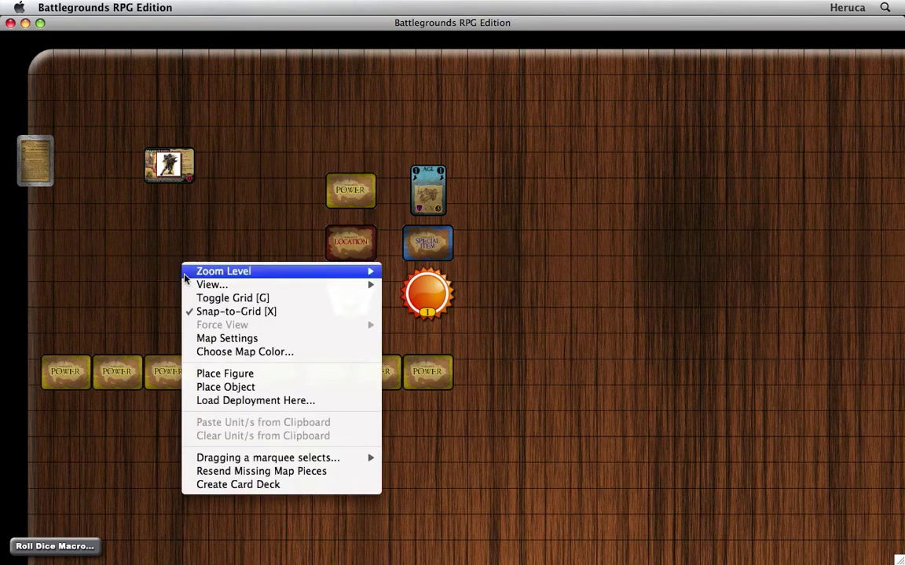
click(220, 339)
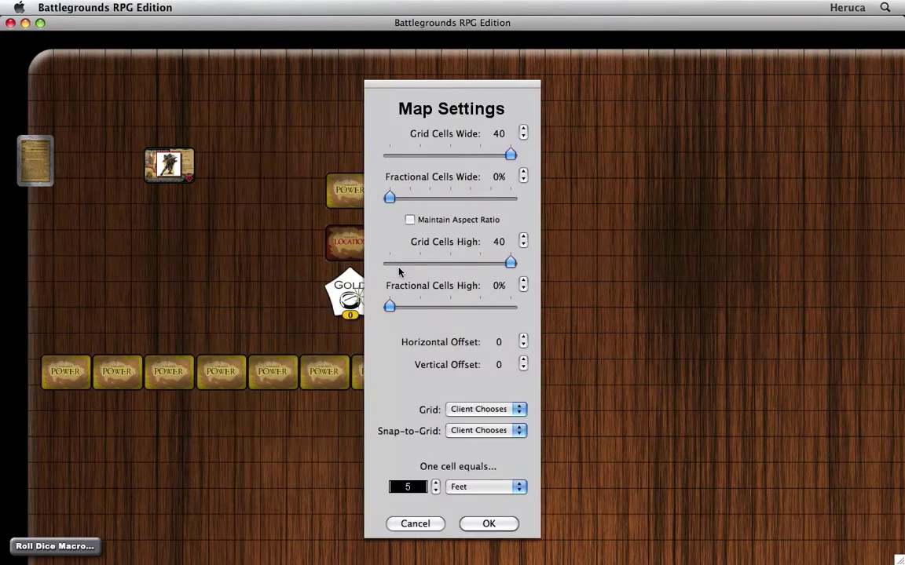
drag(448, 89, 643, 91)
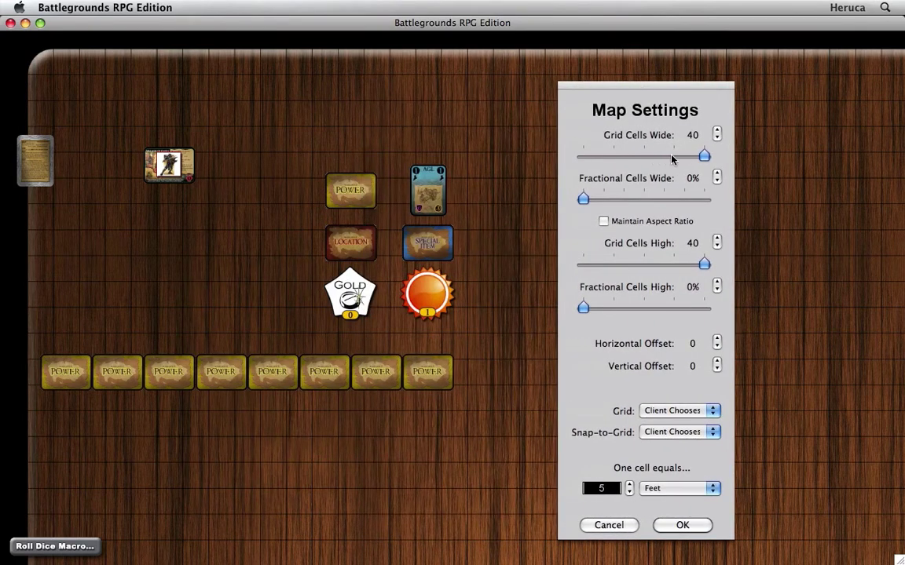
drag(673, 160, 641, 162)
click(641, 160)
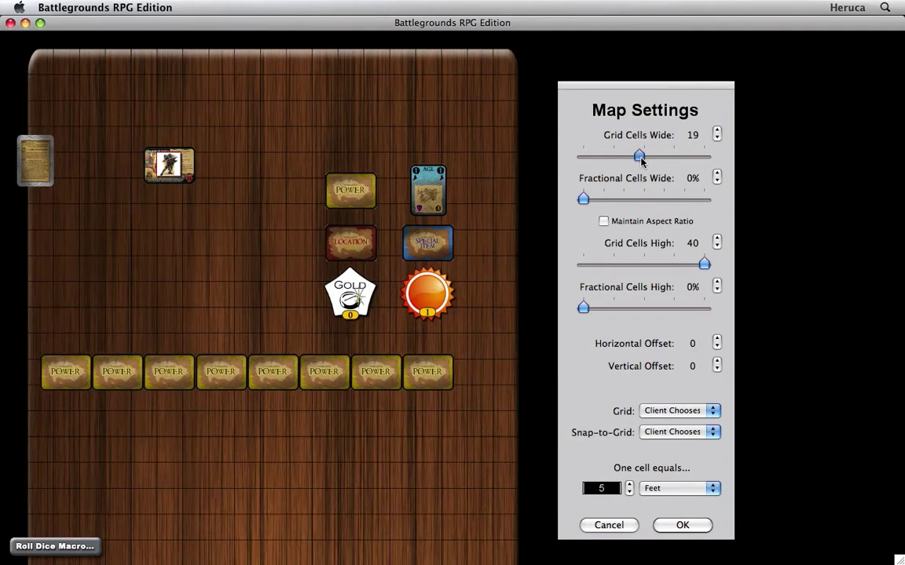
drag(640, 161, 633, 160)
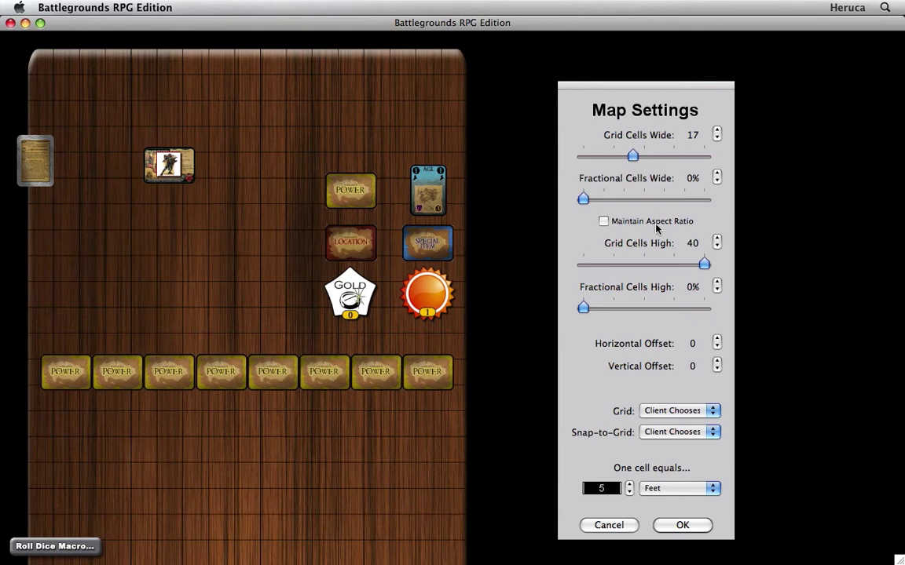
click(644, 265)
drag(645, 267, 623, 268)
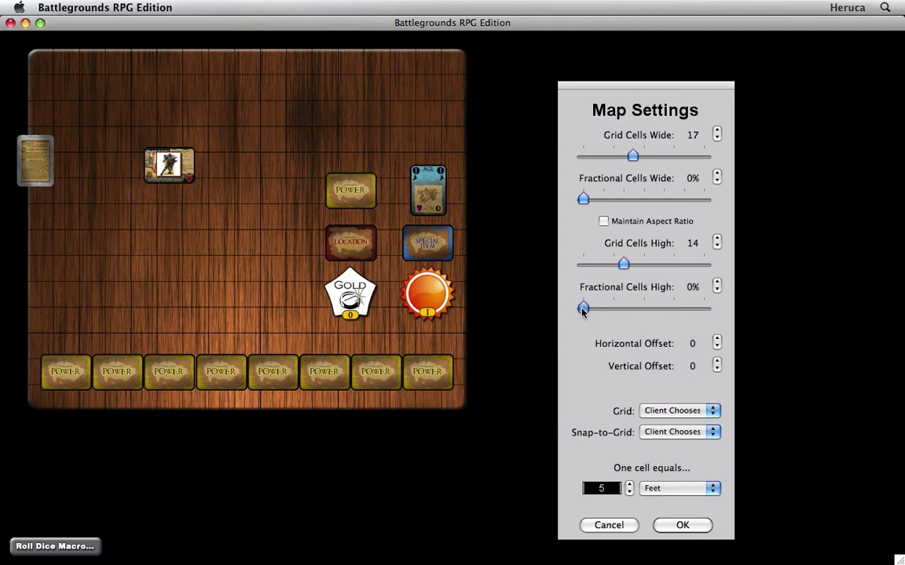
- Add 10% fractional cells to the map's width, set the grid to Force Gridless and apply the map settings
drag(583, 309, 572, 309)
drag(583, 199, 597, 201)
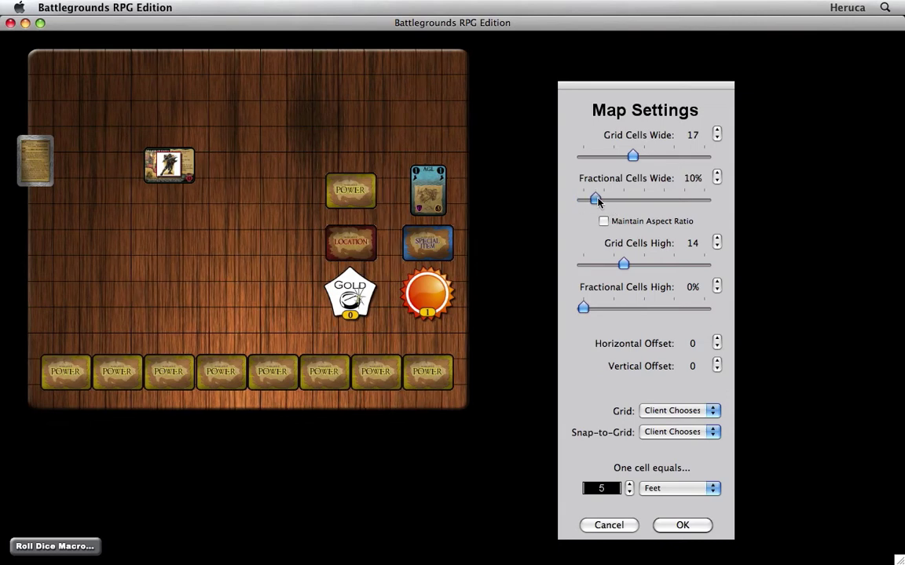
click(649, 414)
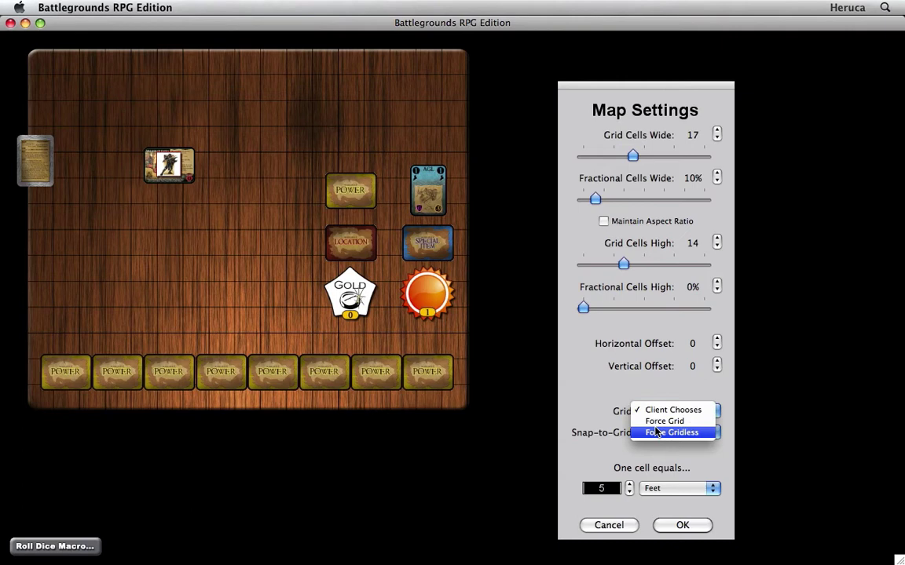
click(657, 433)
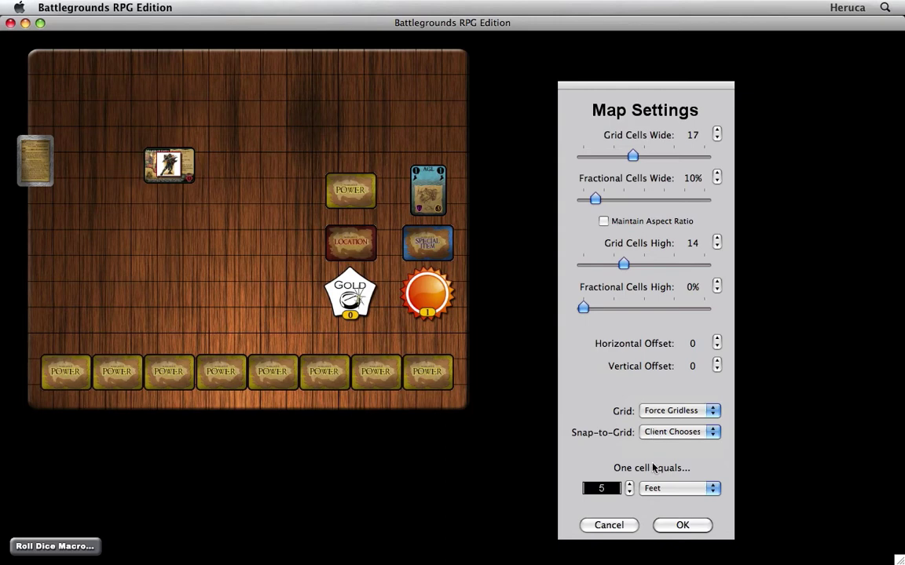
click(677, 531)
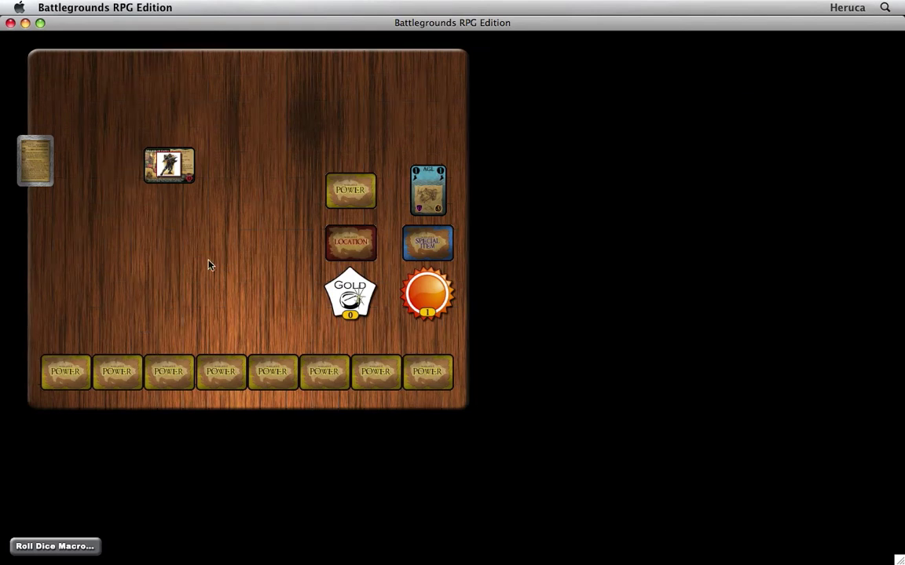
- Resize the Gold token and the orange sun token to 40 with a chat command
drag(220, 271, 224, 289)
key(shift+7)
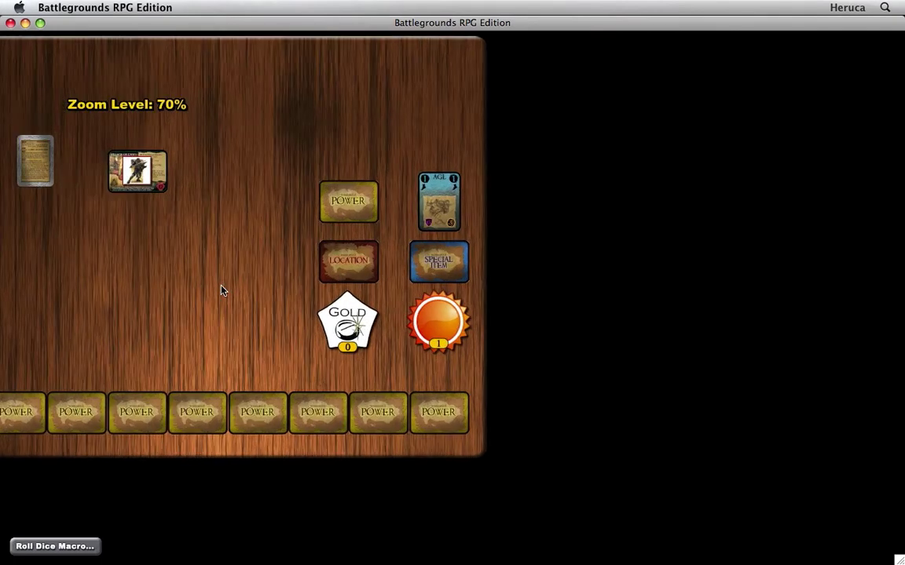
drag(221, 291, 274, 298)
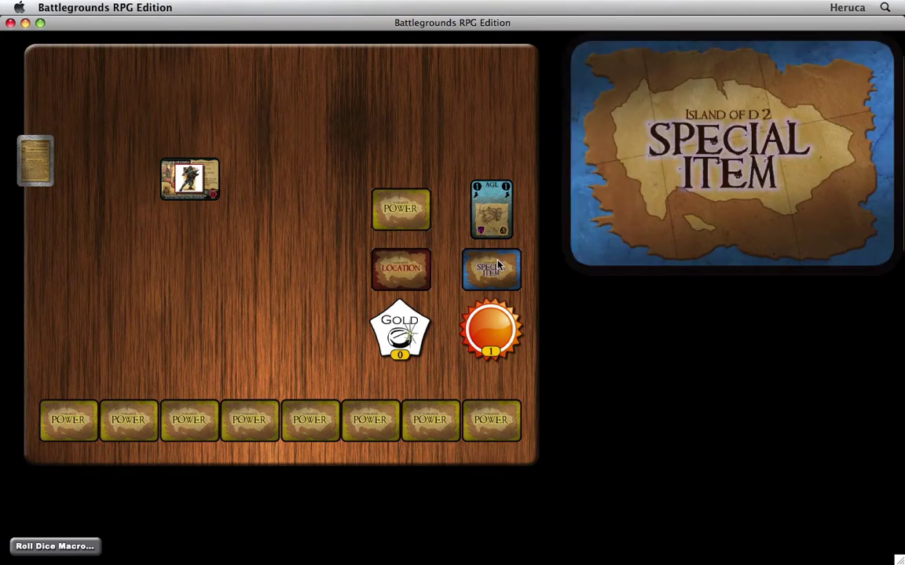
key(super+minus)
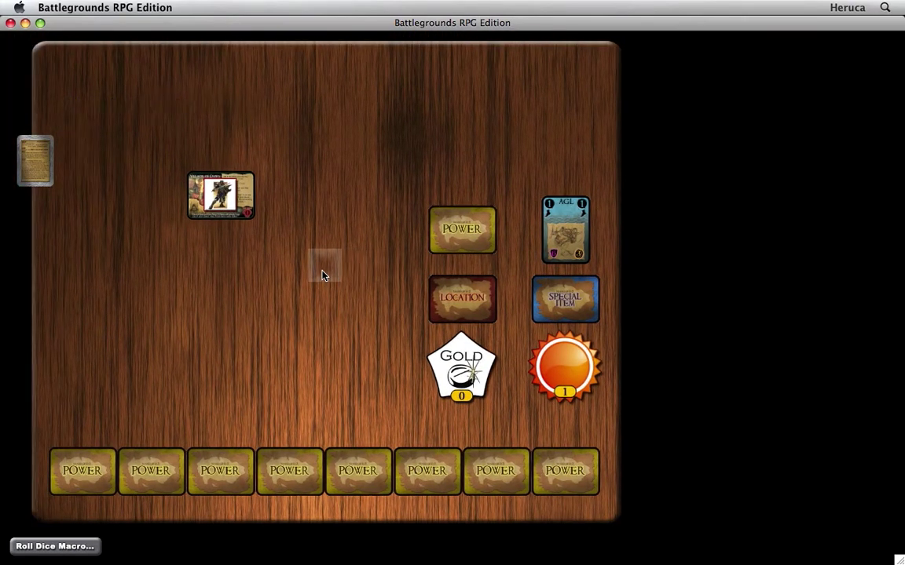
drag(322, 272, 321, 281)
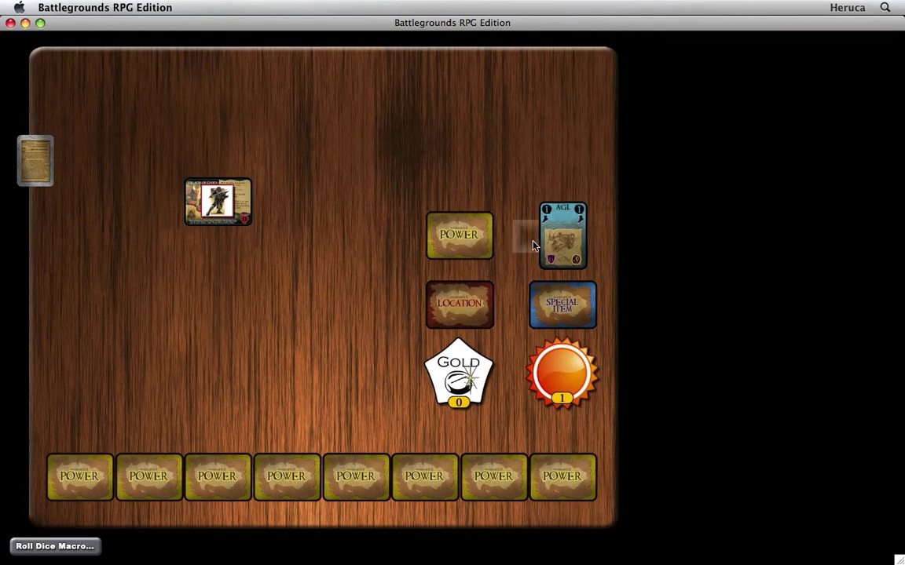
mouse_move(550, 246)
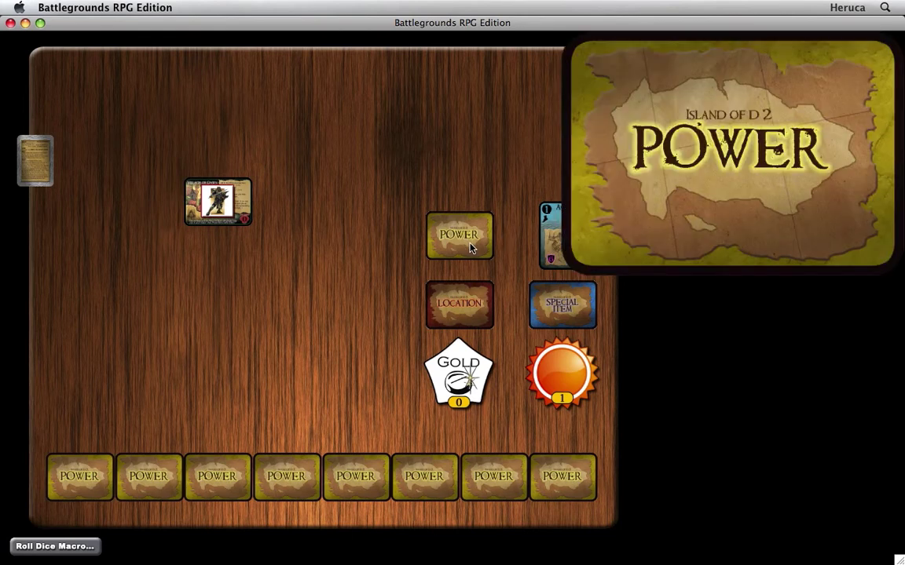
mouse_move(536, 302)
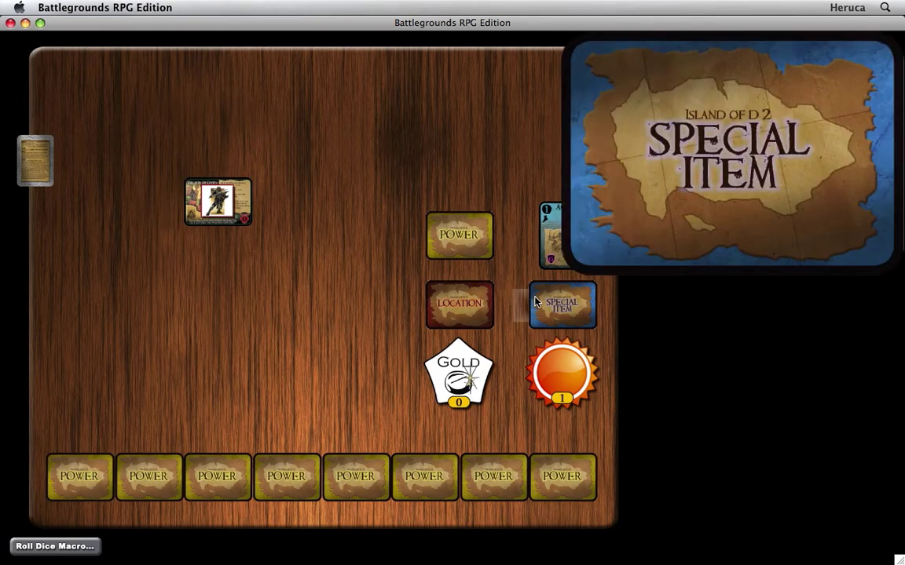
mouse_move(480, 366)
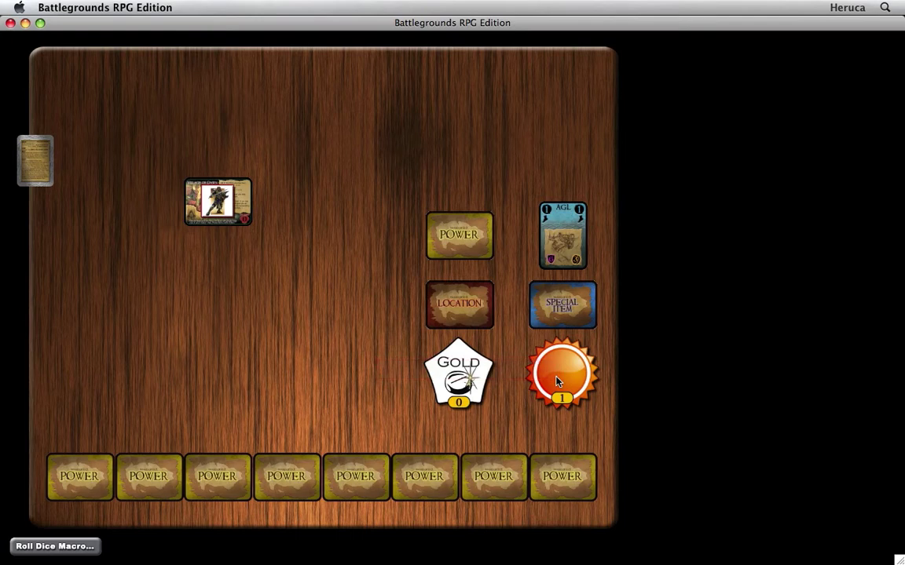
text(c)
text(resize=40)
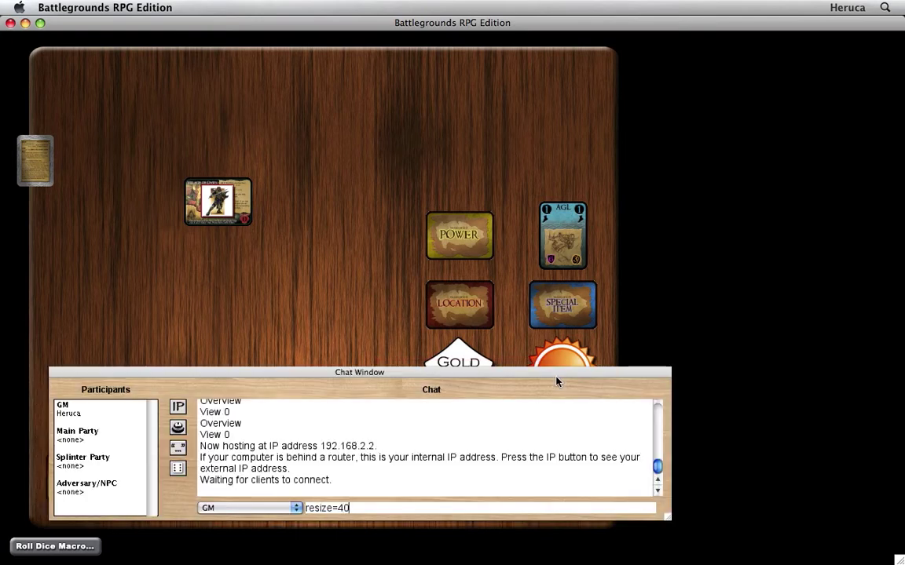
key(Return)
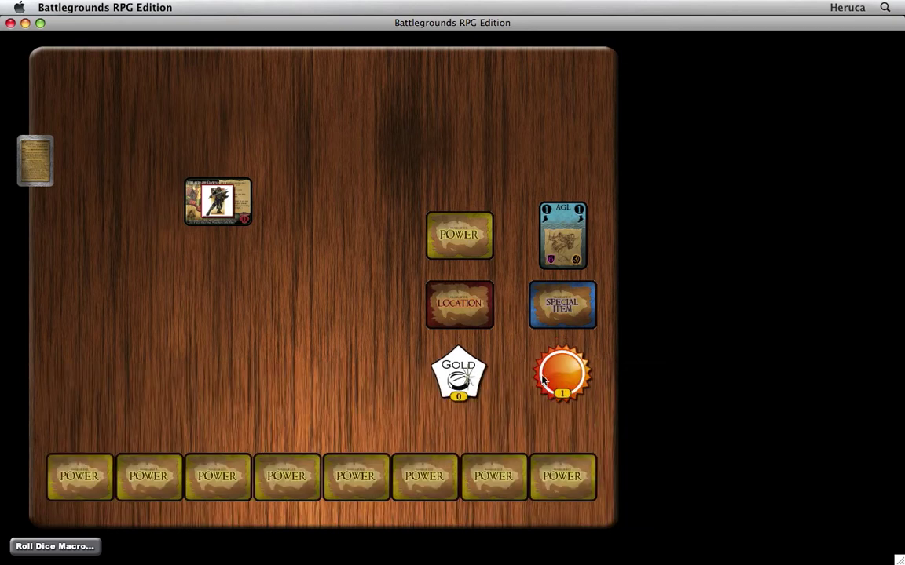
mouse_move(464, 382)
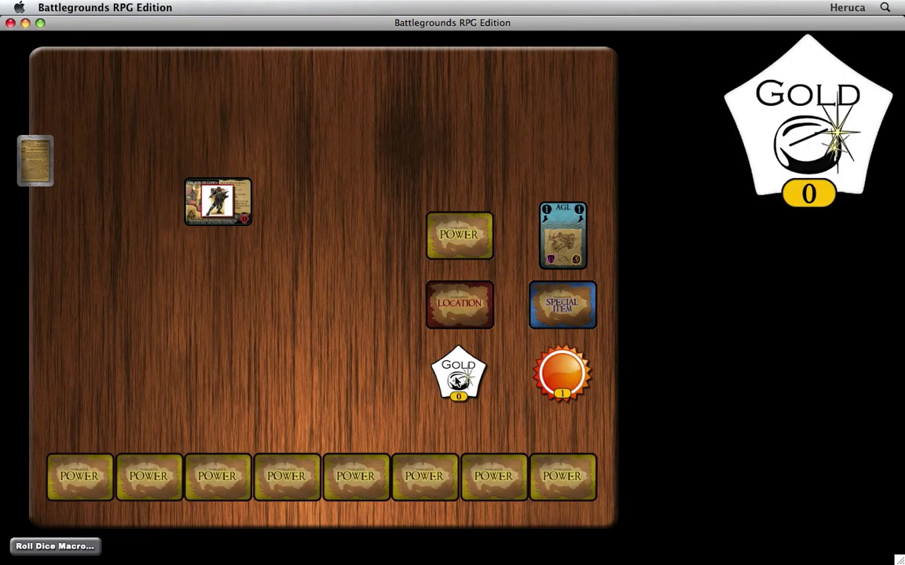
mouse_move(460, 379)
mouse_down()
mouse_move(425, 379)
mouse_move(462, 378)
mouse_up()
mouse_move(568, 380)
mouse_down()
mouse_move(534, 380)
mouse_move(556, 378)
mouse_up()
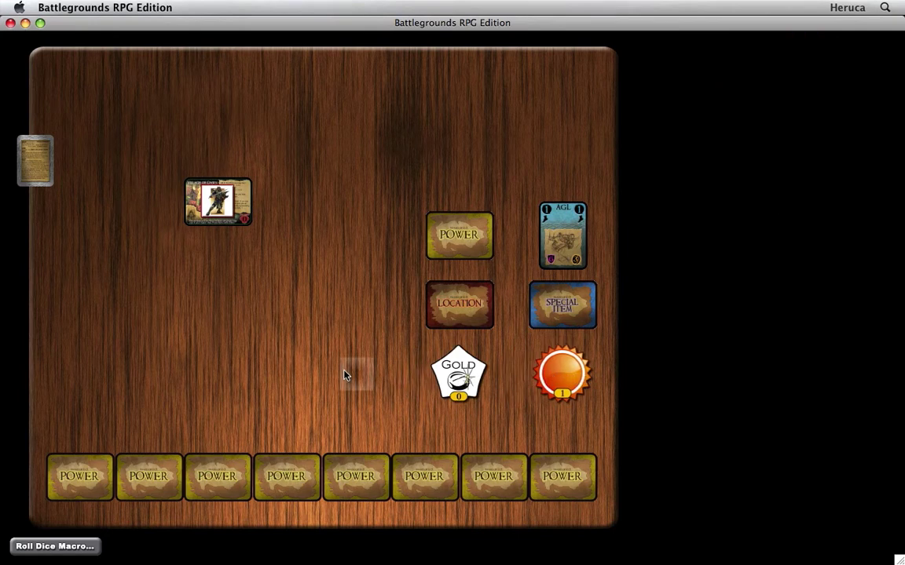
mouse_move(446, 379)
- Move the Village of Dawn card one square right and one square down, and turn the eight-card Power hand face up
drag(222, 203, 243, 246)
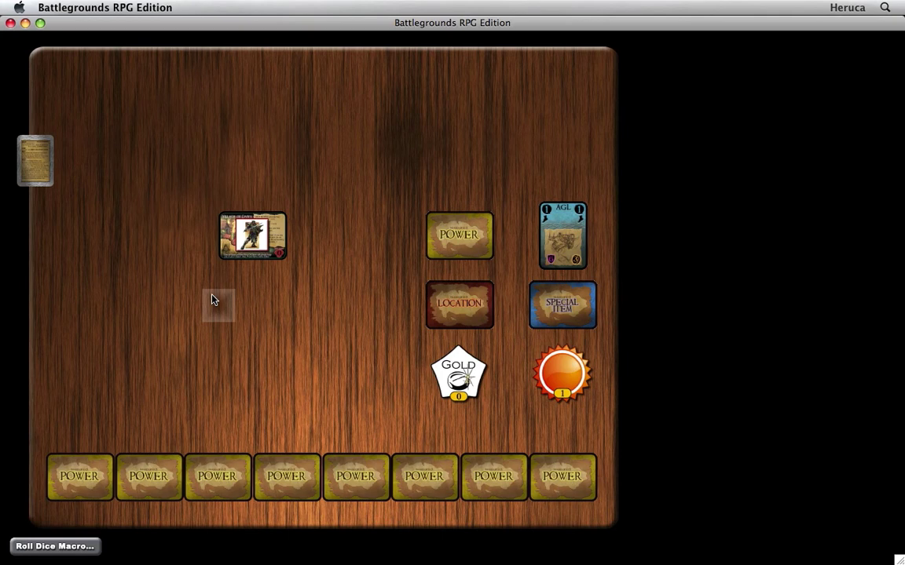
mouse_move(51, 182)
drag(34, 461, 191, 486)
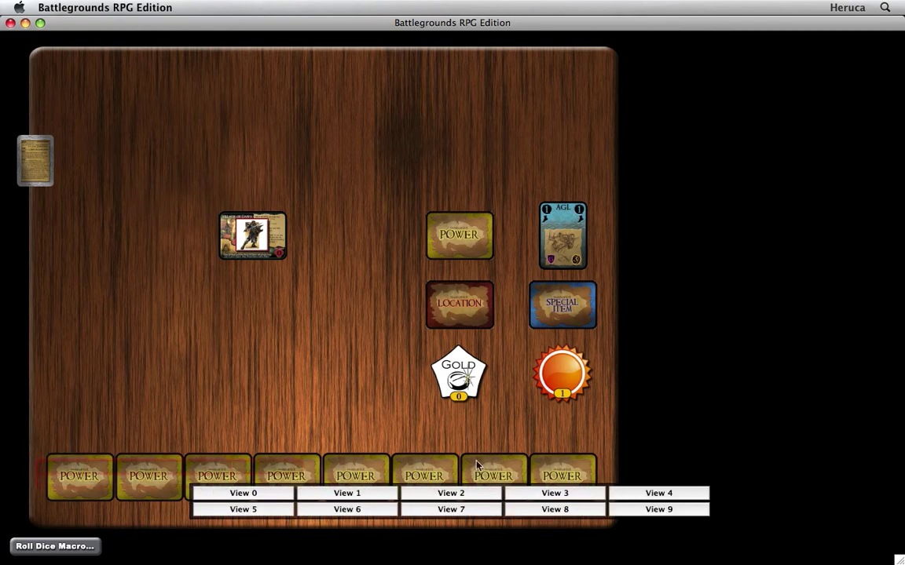
double_click(536, 476)
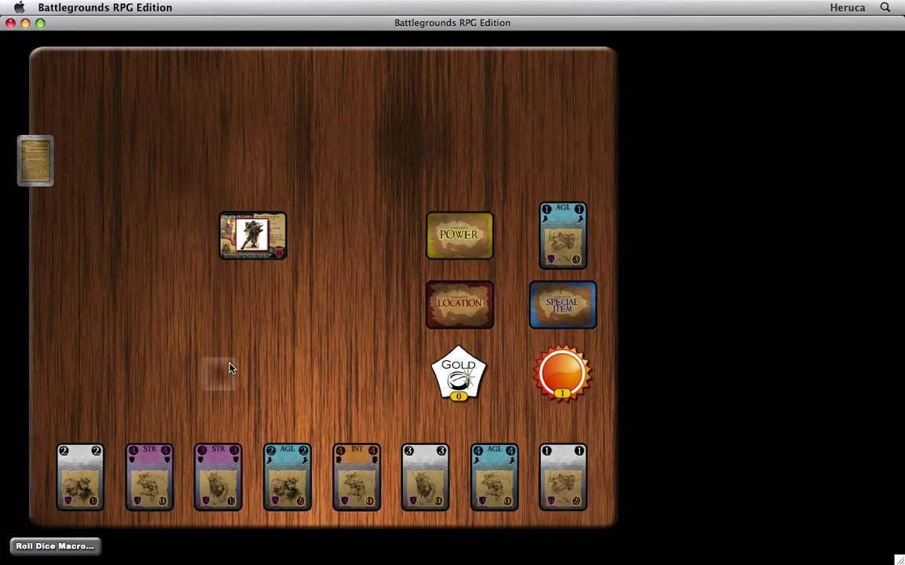
- Discard all eight hand cards onto the face-up AGL card beside the Power deck, starting with the grey 2 card
mouse_move(84, 471)
drag(85, 471, 560, 243)
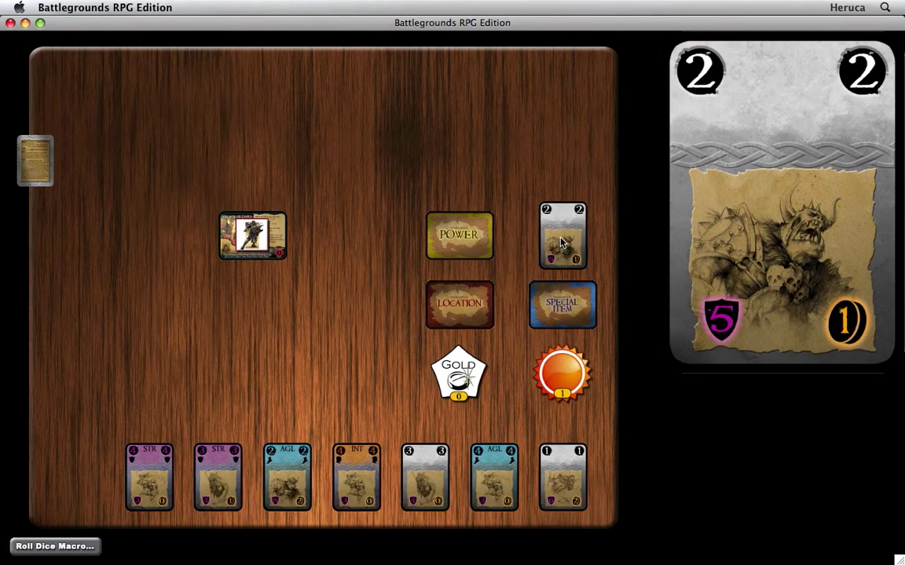
drag(78, 451, 560, 322)
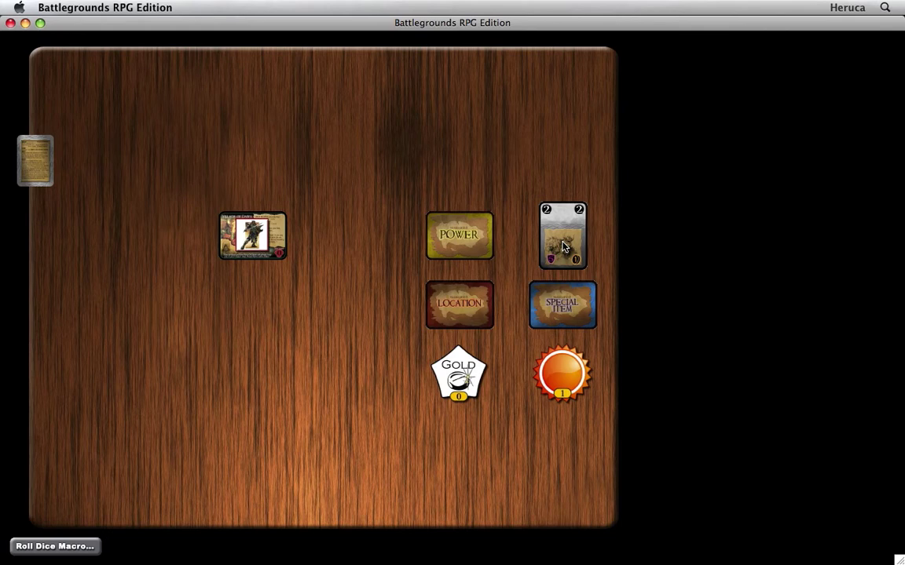
- Return the discard pile face down to the Power deck and save the encounter as Island of D 2
double_click(563, 246)
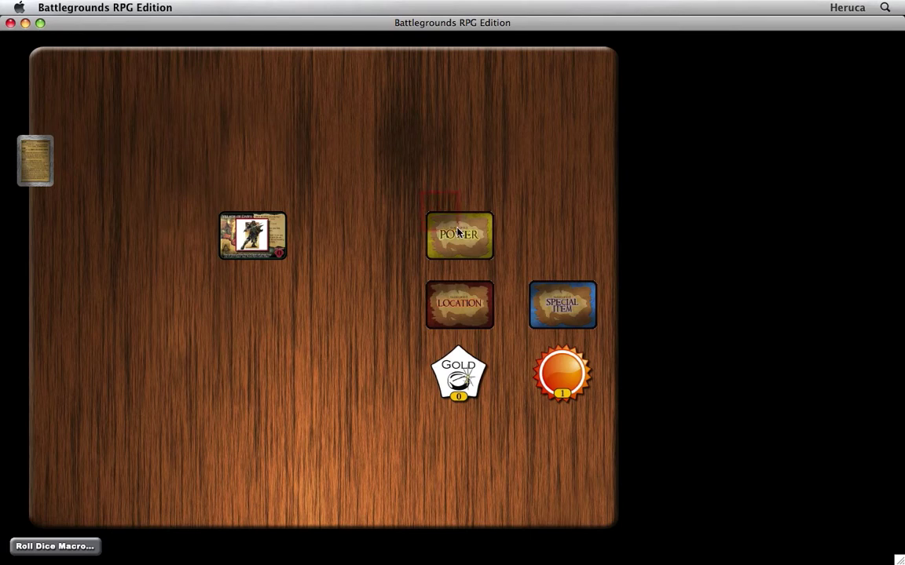
key(shift)
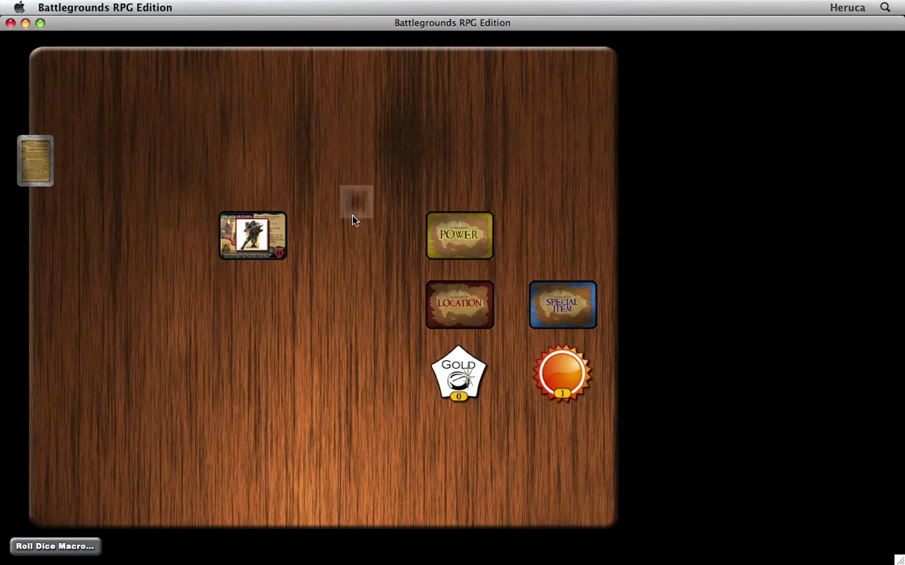
key(super+s)
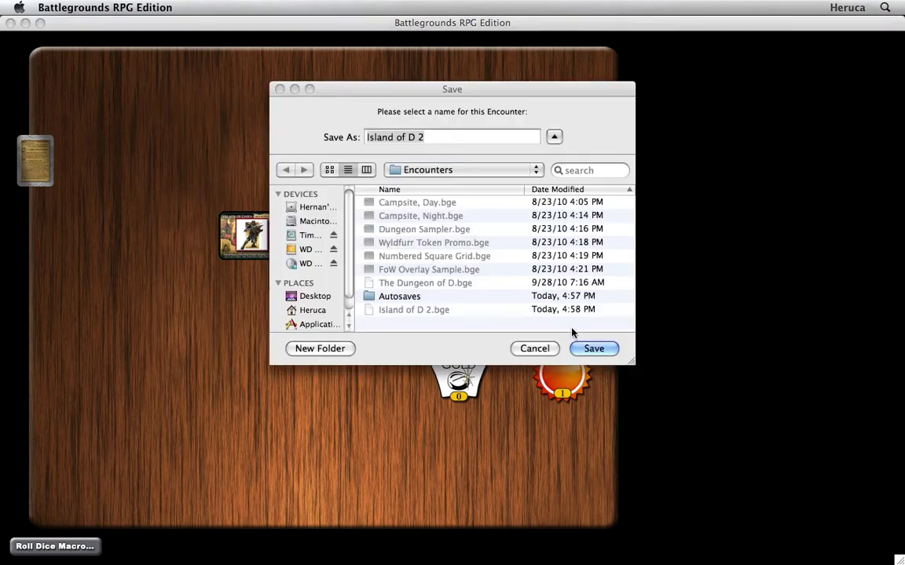
click(591, 348)
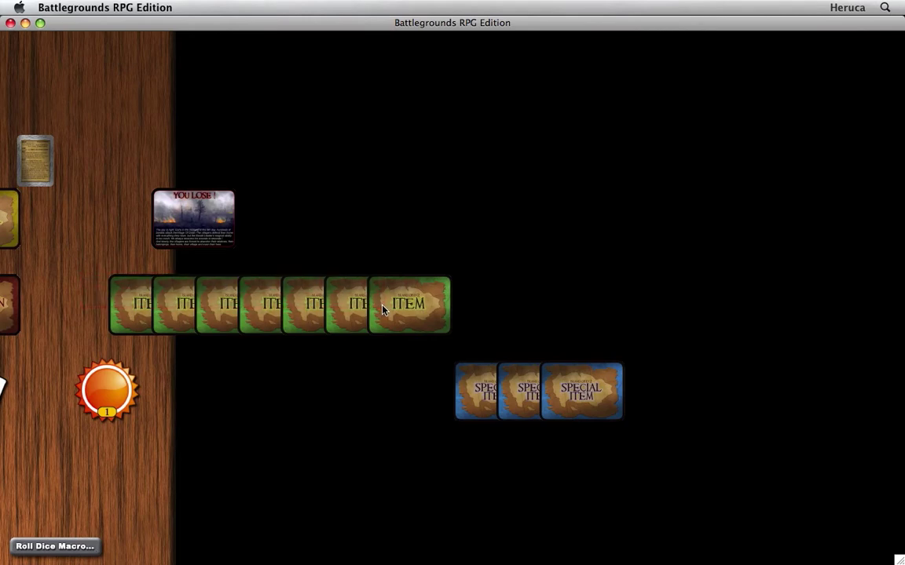
- Rename the selected green Item cards to Item Card with a rename chat command
key(Return)
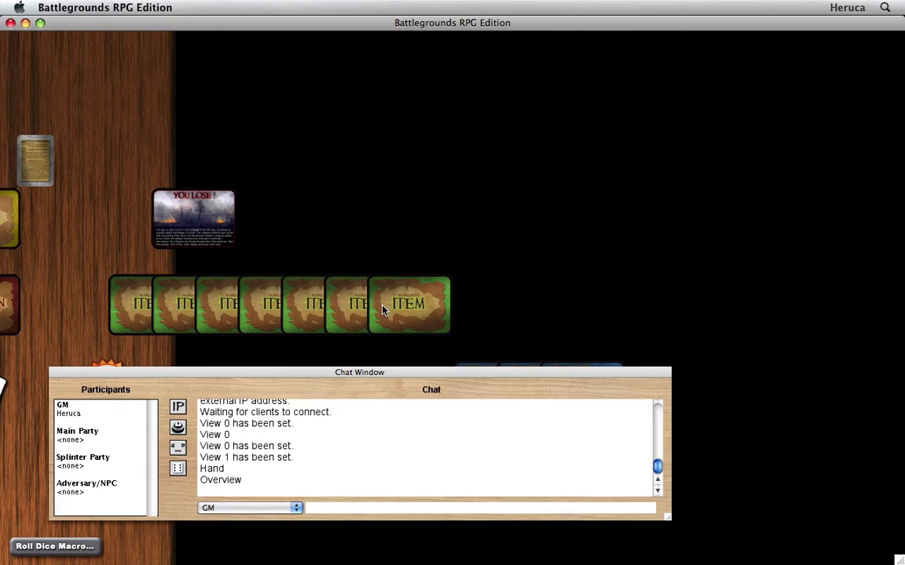
text(rename=Item Card)
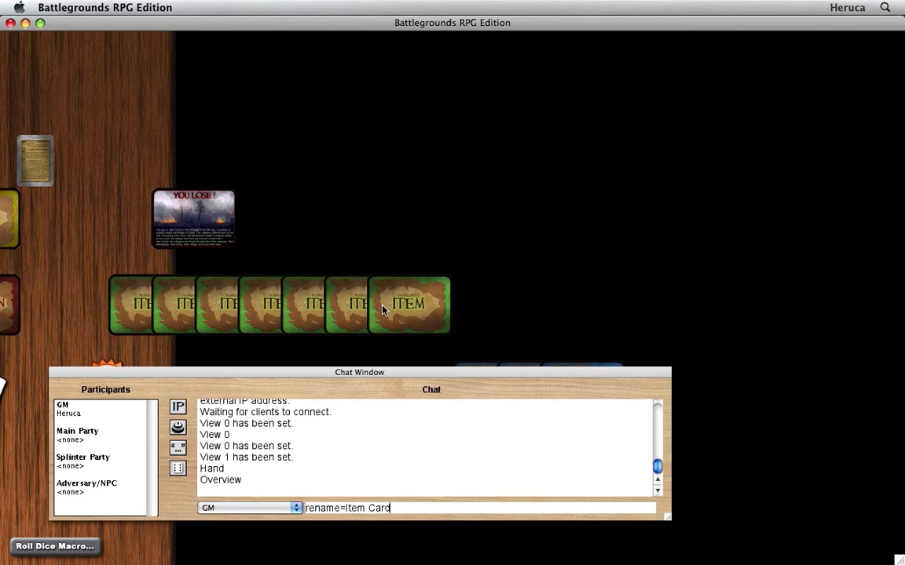
key(Return)
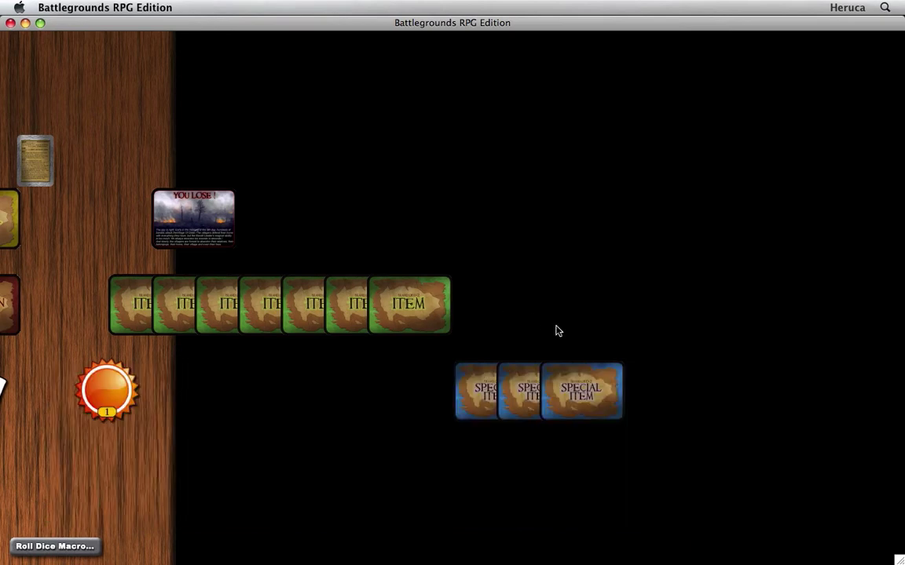
- Select the three blue Special Item cards and rename them to Special Item Card with a chat command
drag(434, 369, 570, 399)
key(Return)
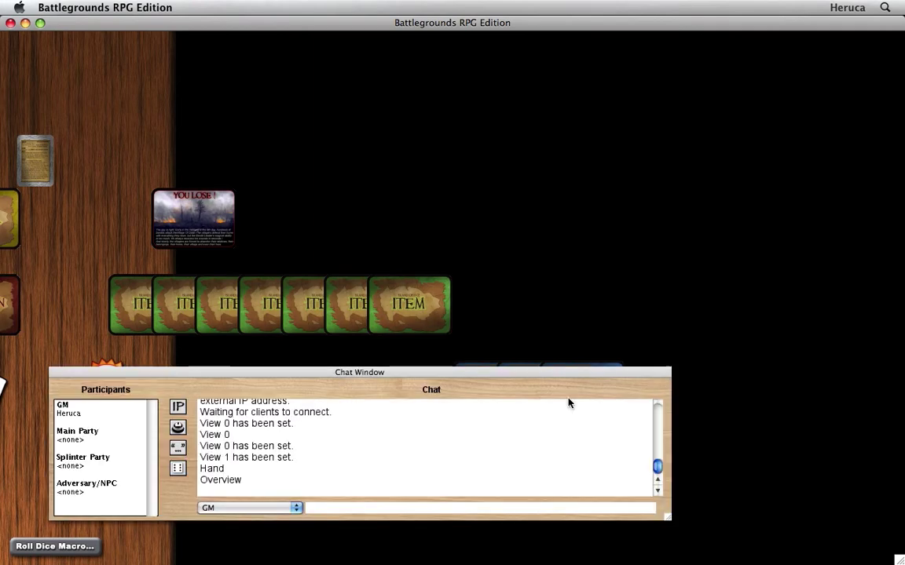
text(rename)
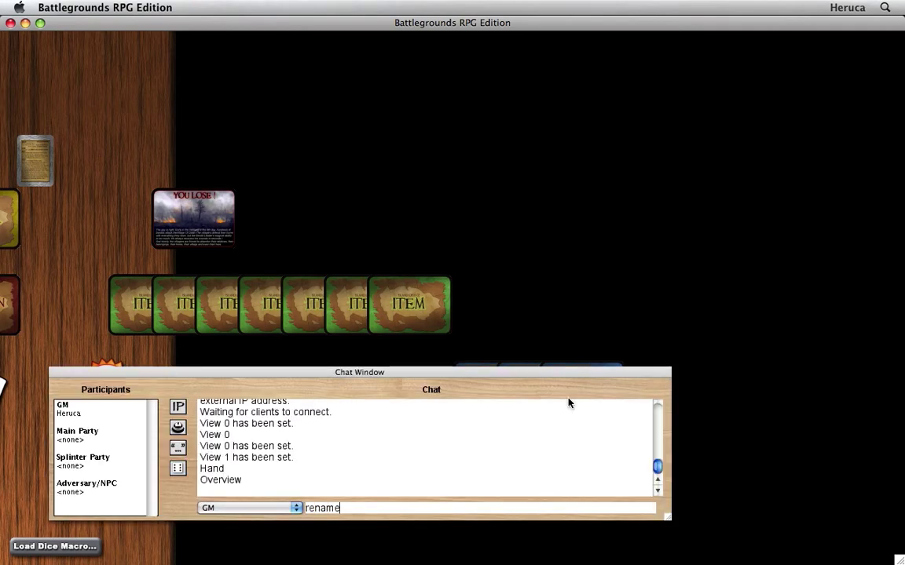
text(=Specia)
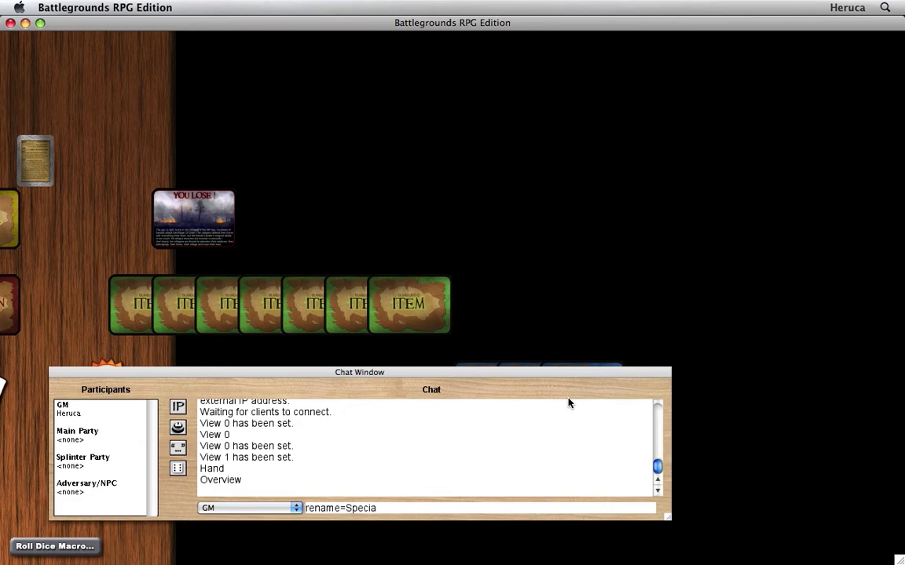
text(l Item Card)
key(Return)
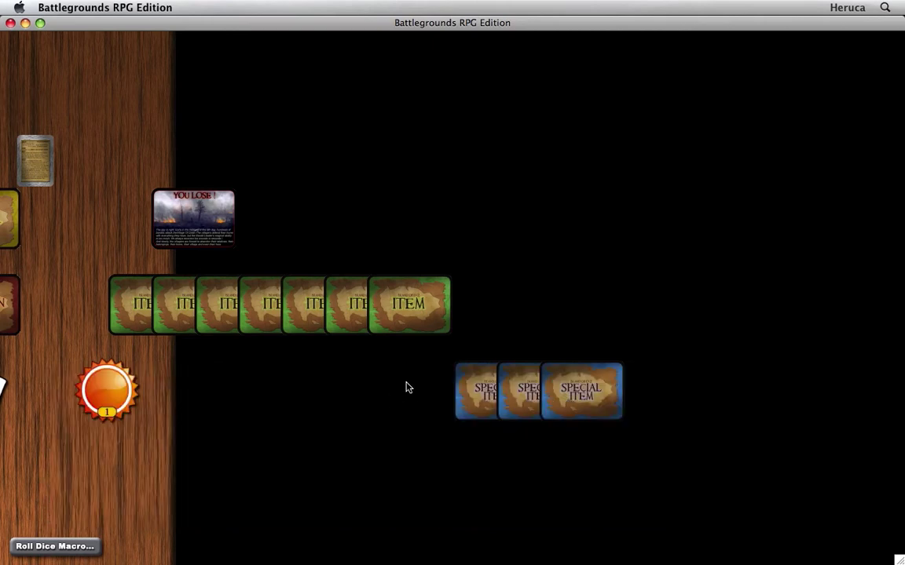
- Combine the Special Item cards and the You Lose card with the Item cards in one collapsed stack and move it one square left
drag(465, 391, 419, 311)
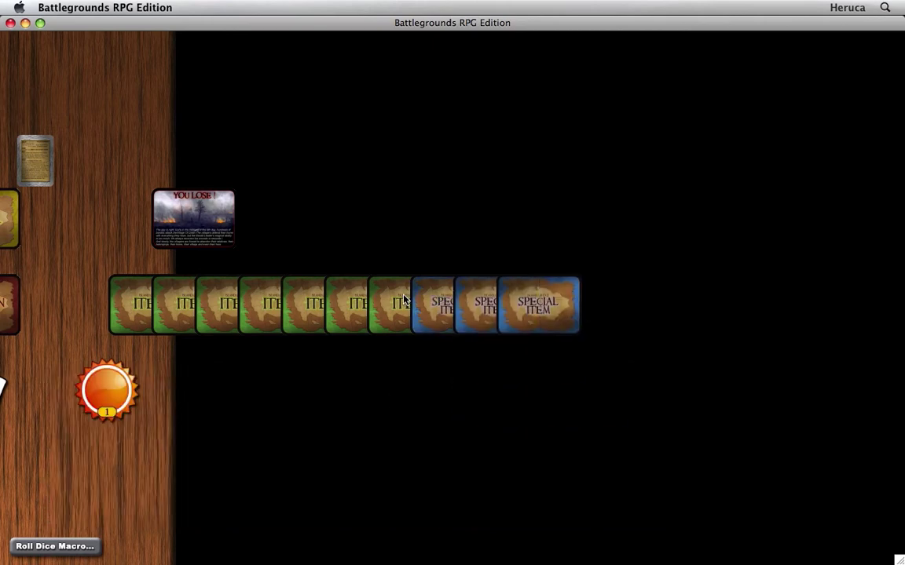
mouse_move(169, 208)
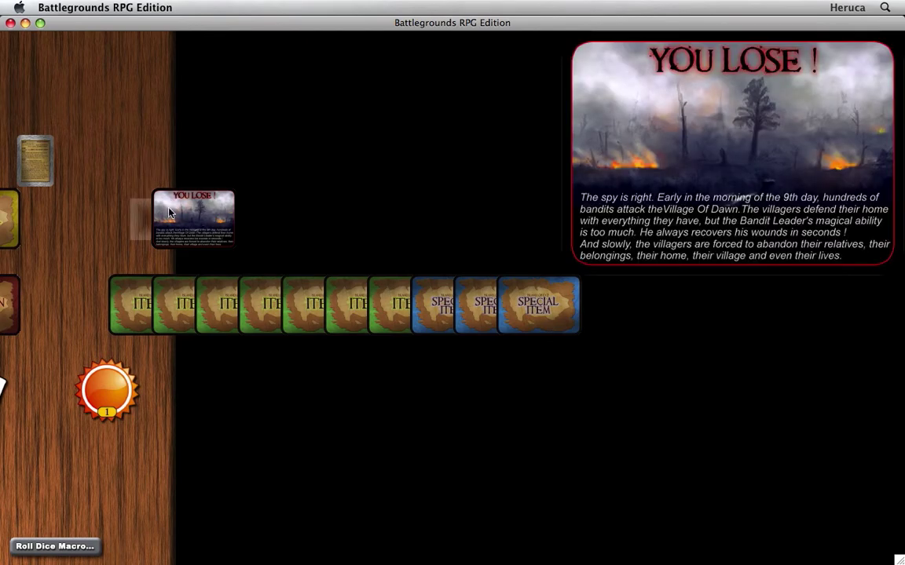
drag(169, 212, 554, 327)
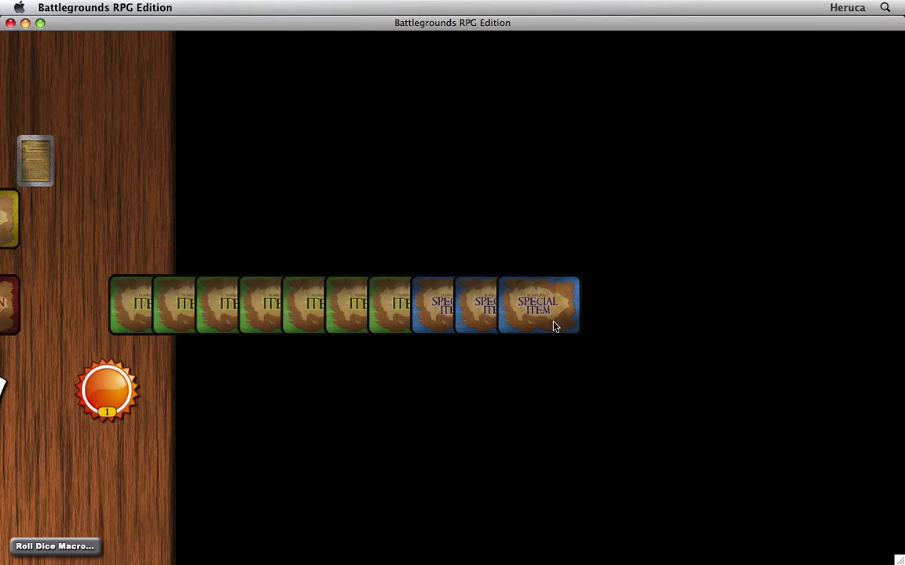
click(549, 322)
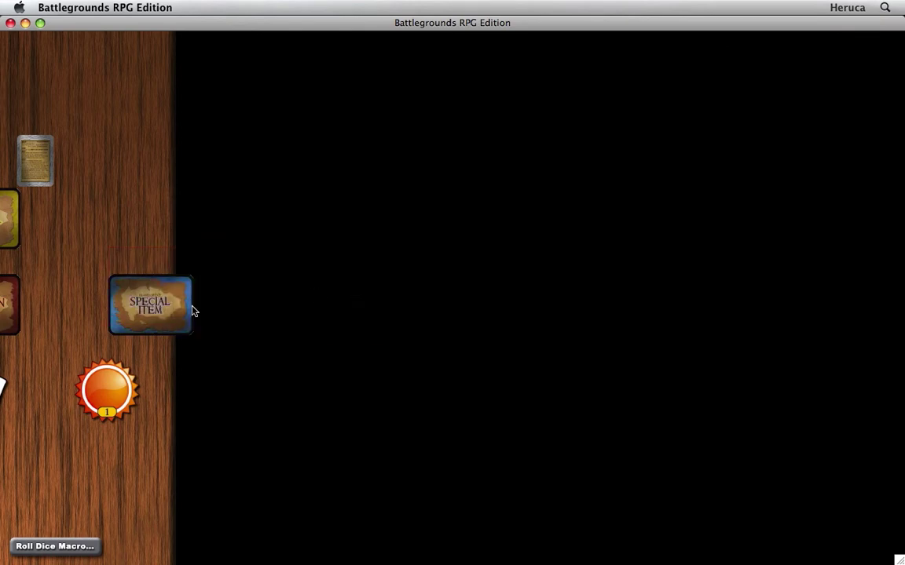
key(Right)
key(Left)
key(Left)
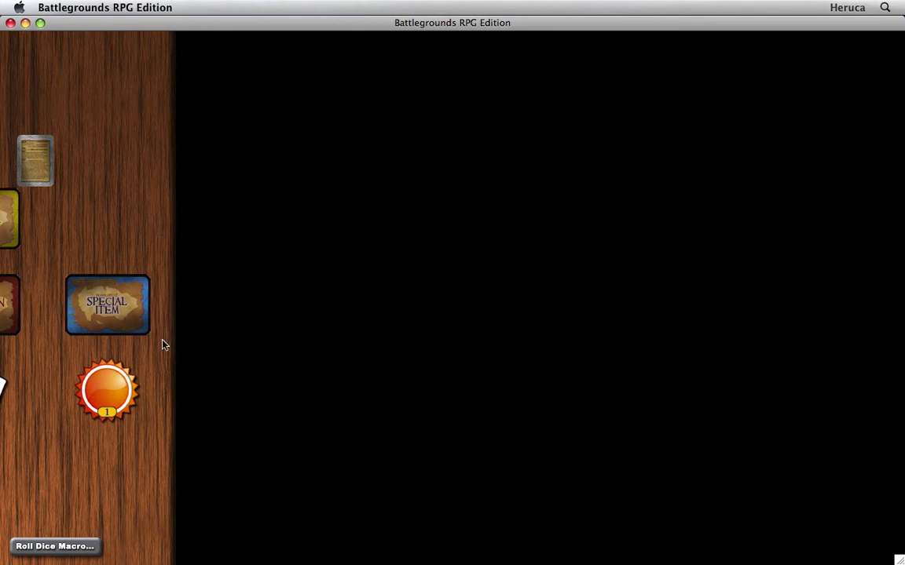
- Switch to the Overview view and check the card and token names listed in the Unit Manager
mouse_move(237, 558)
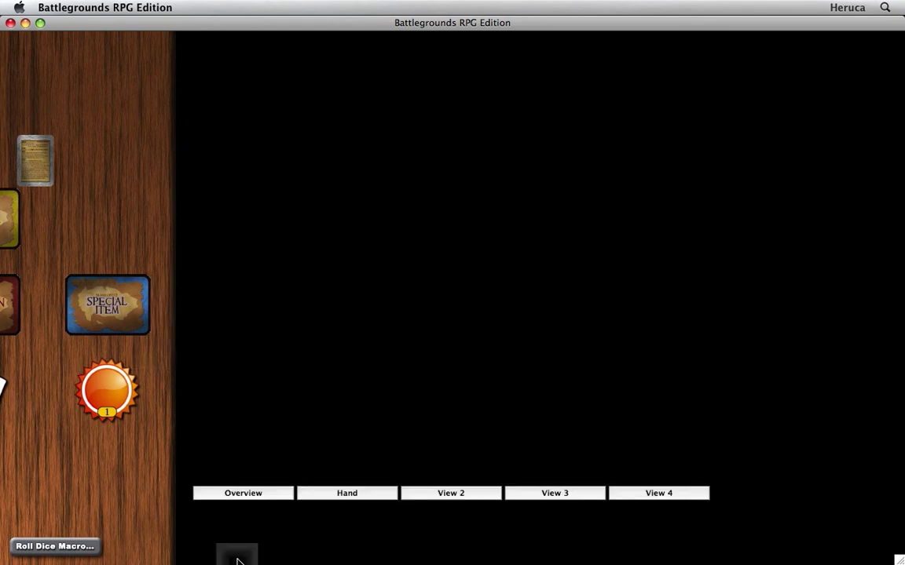
click(246, 494)
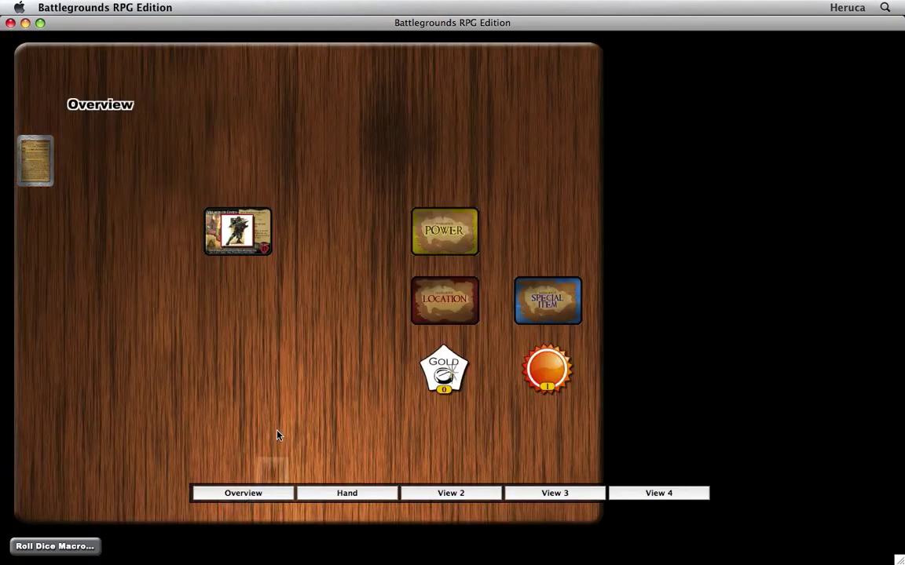
key(u)
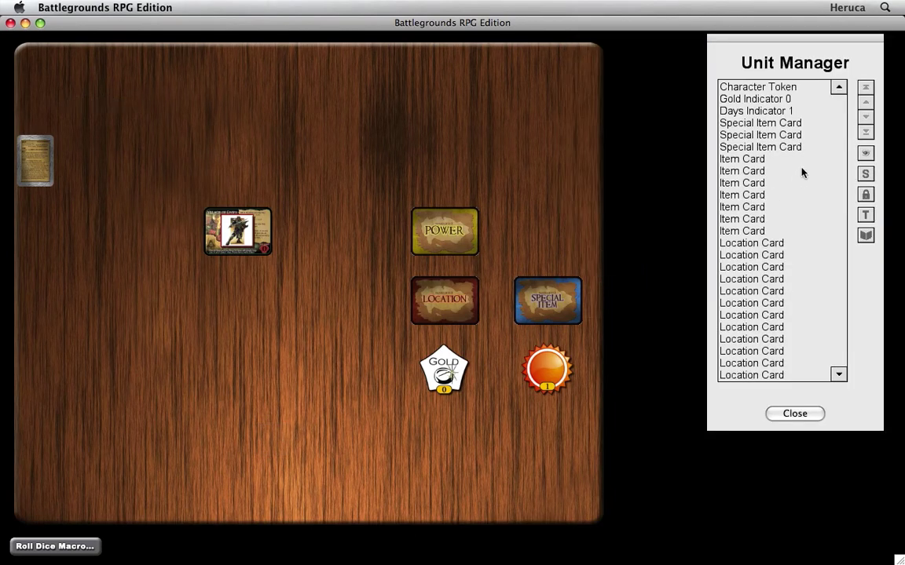
drag(839, 376, 839, 377)
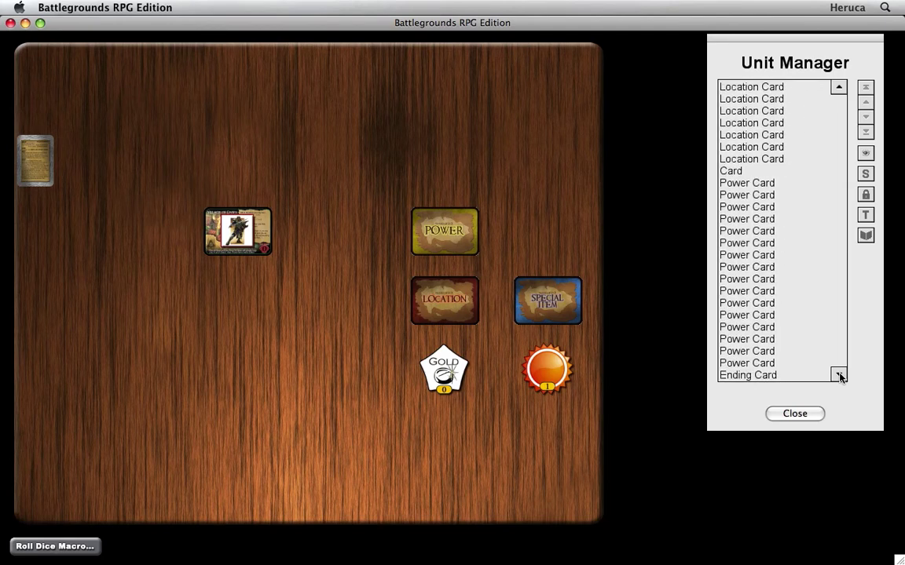
click(806, 414)
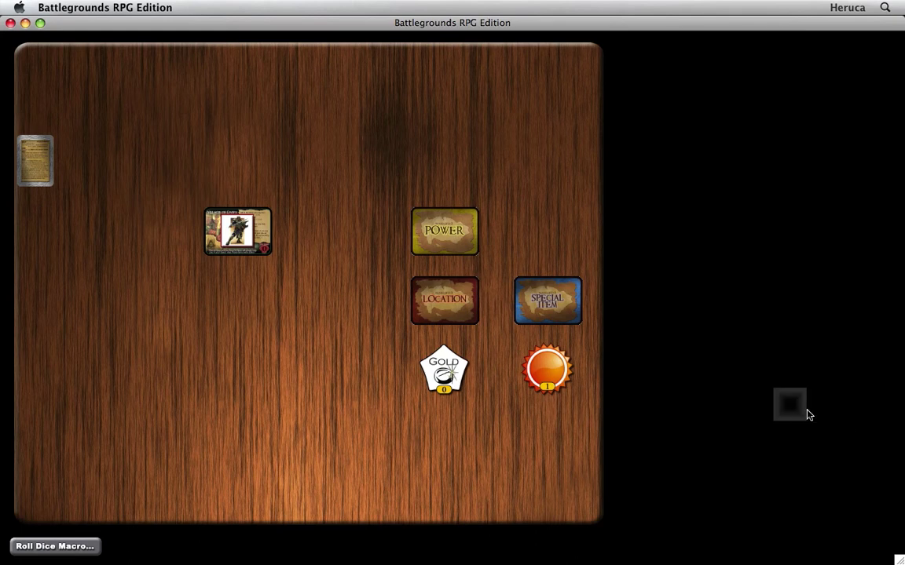
- Fan out the Power deck, move it above the Village of Dawn card and collapse it into a stack again
drag(660, 386, 462, 229)
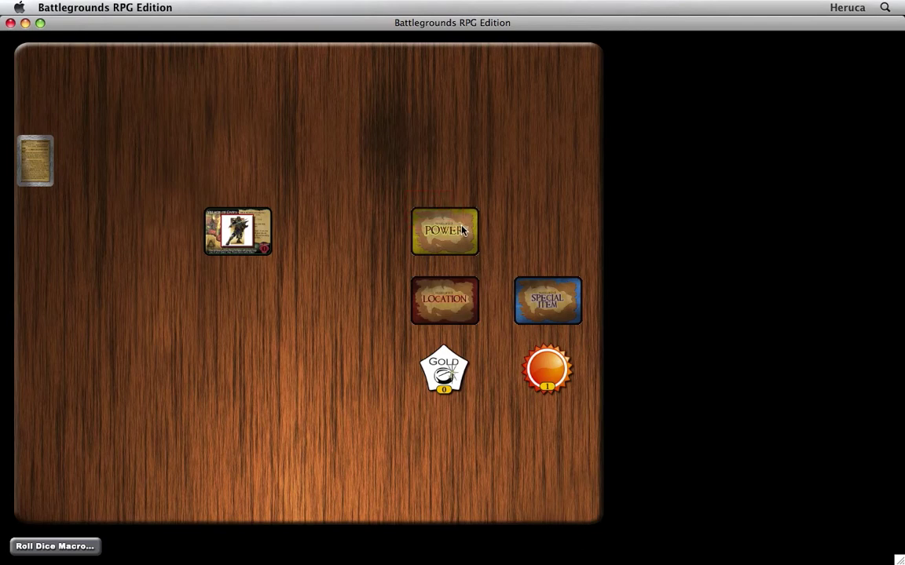
double_click(462, 230)
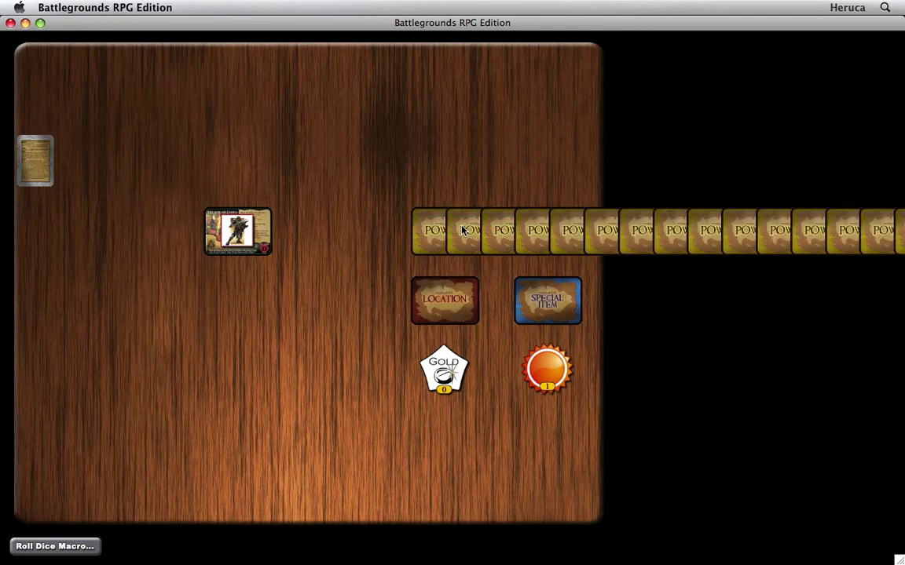
key(super+minus)
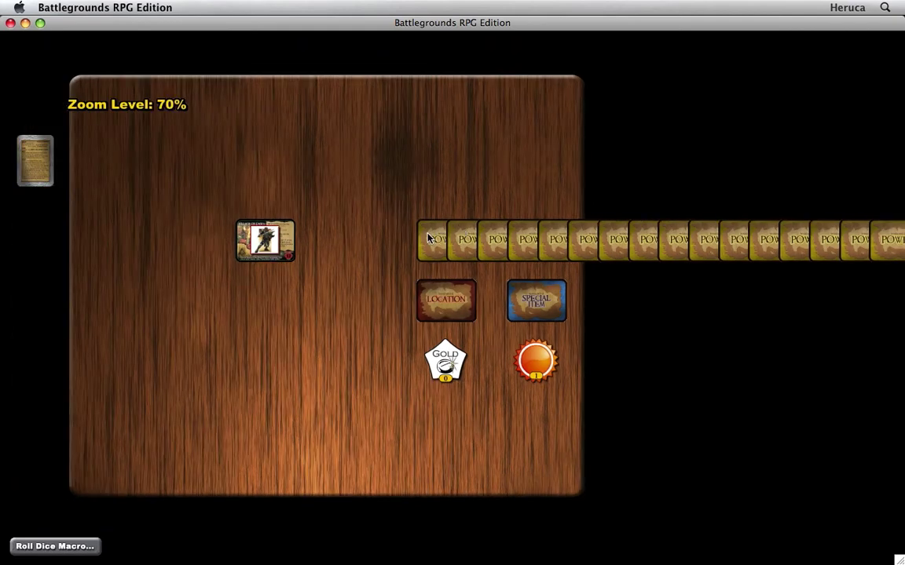
drag(430, 239, 252, 168)
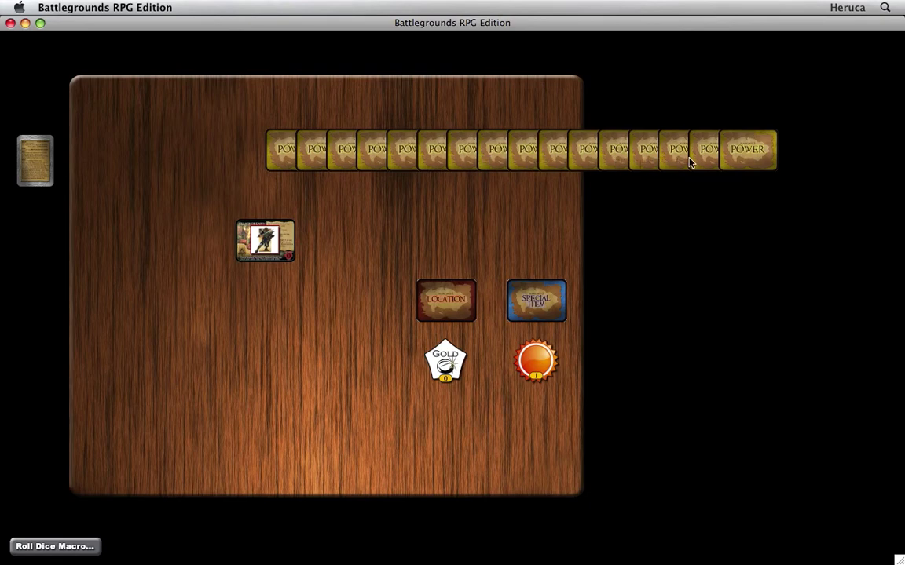
click(742, 162)
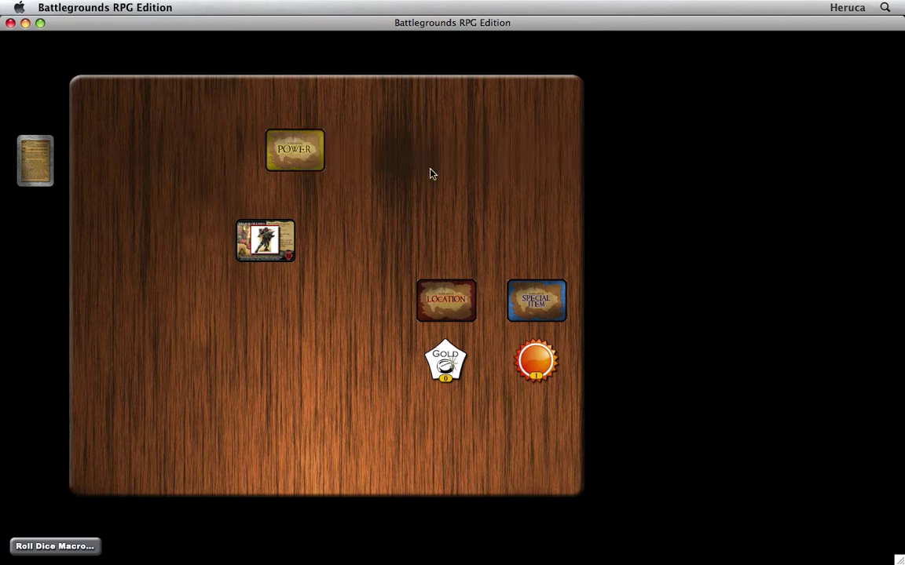
- Duplicate the whole Power deck and return the combined stack to its place above the Location deck
right_click(296, 153)
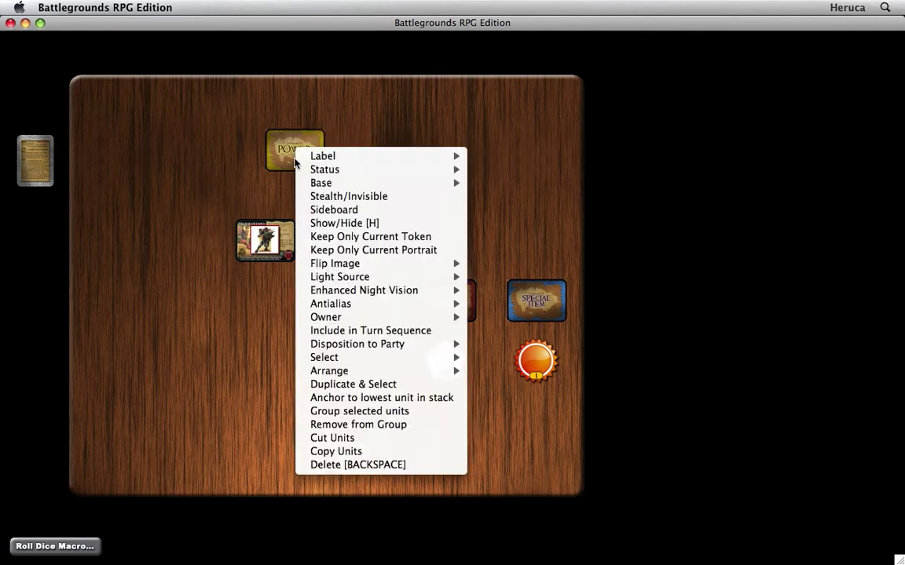
click(328, 384)
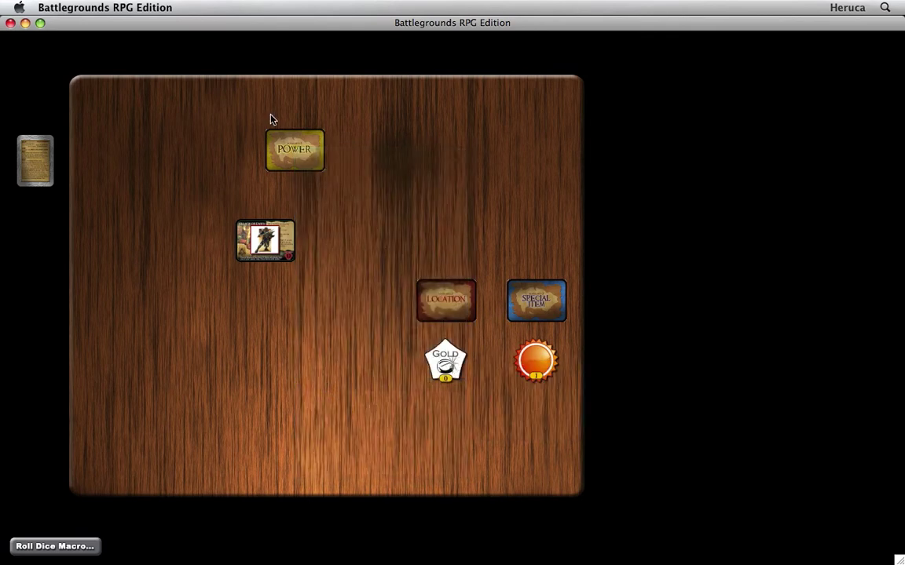
key(super+d)
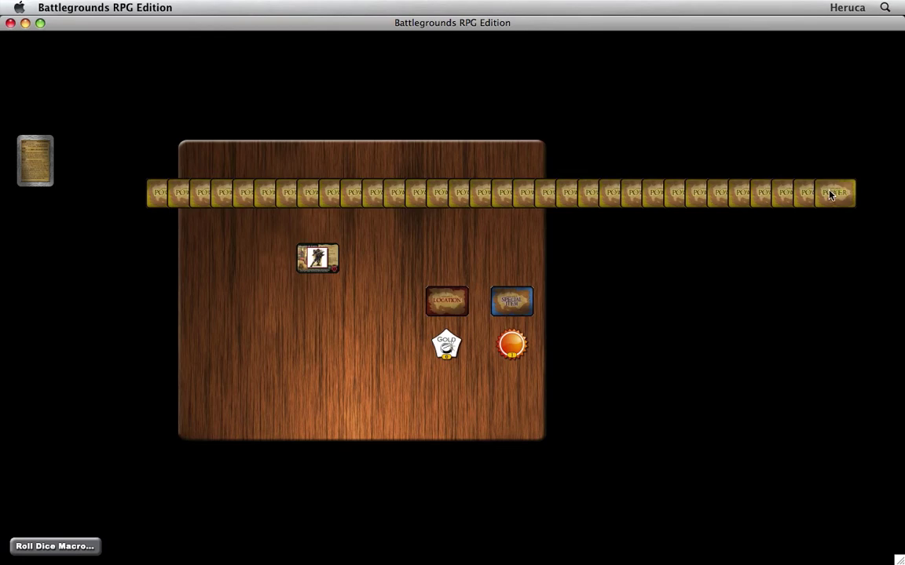
click(372, 138)
drag(168, 198, 427, 267)
key(alt)
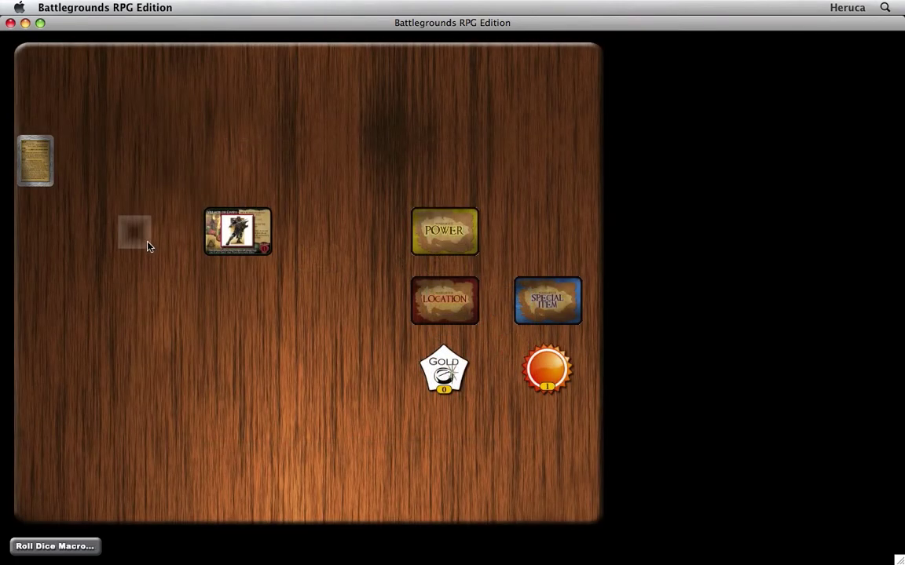
- Export the encounter's media assets as a bundle without a password
mouse_move(74, 135)
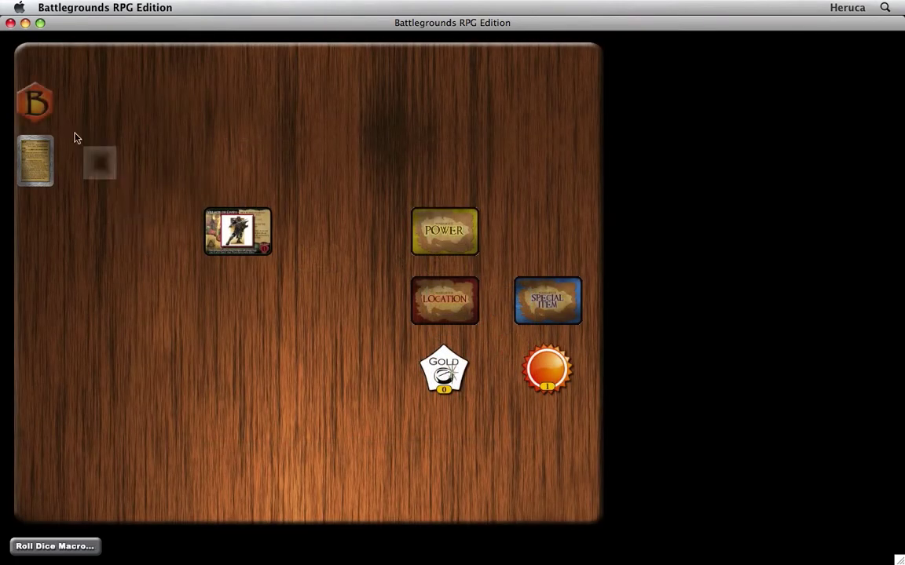
click(37, 114)
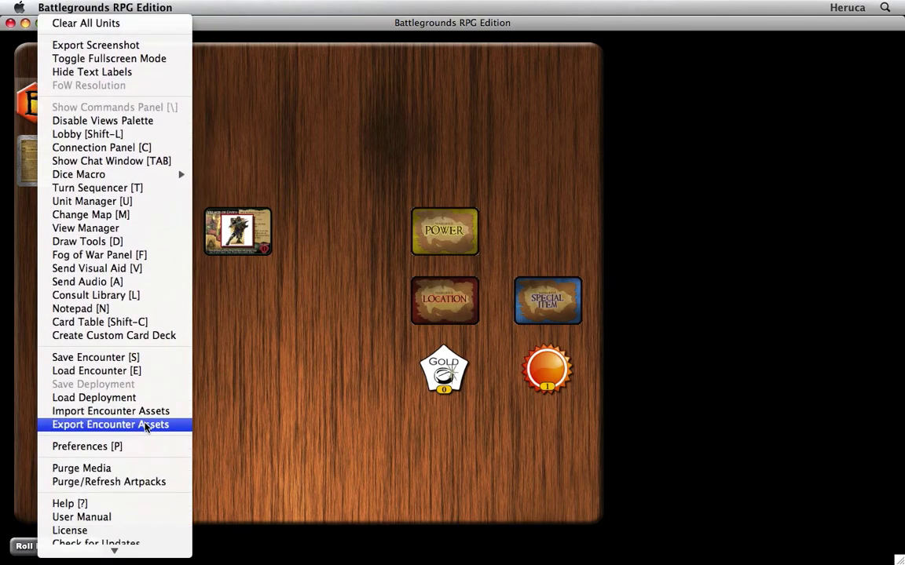
click(146, 424)
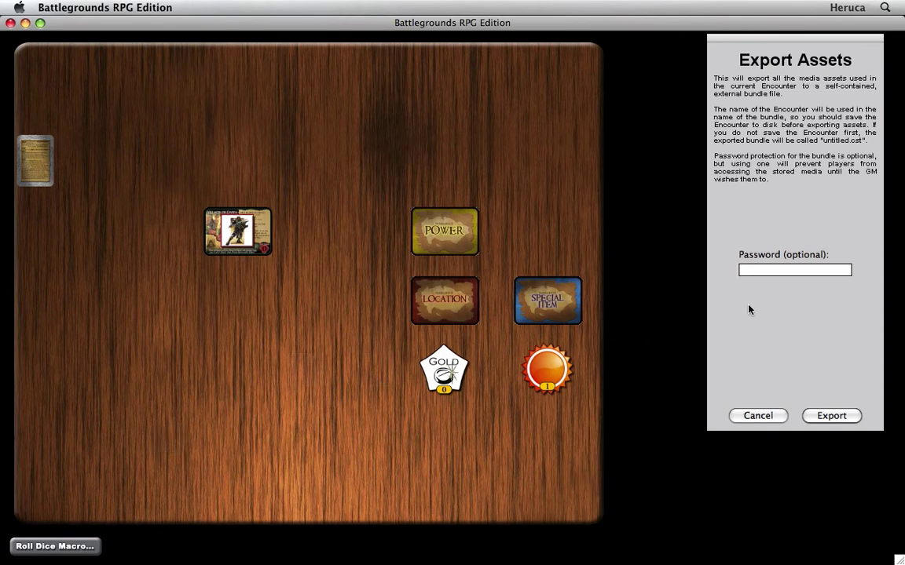
click(832, 416)
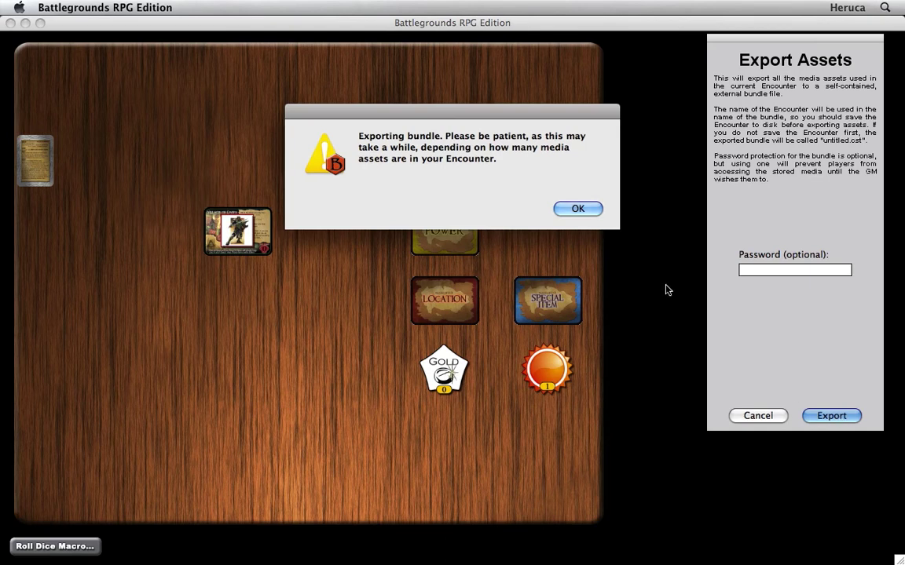
click(578, 210)
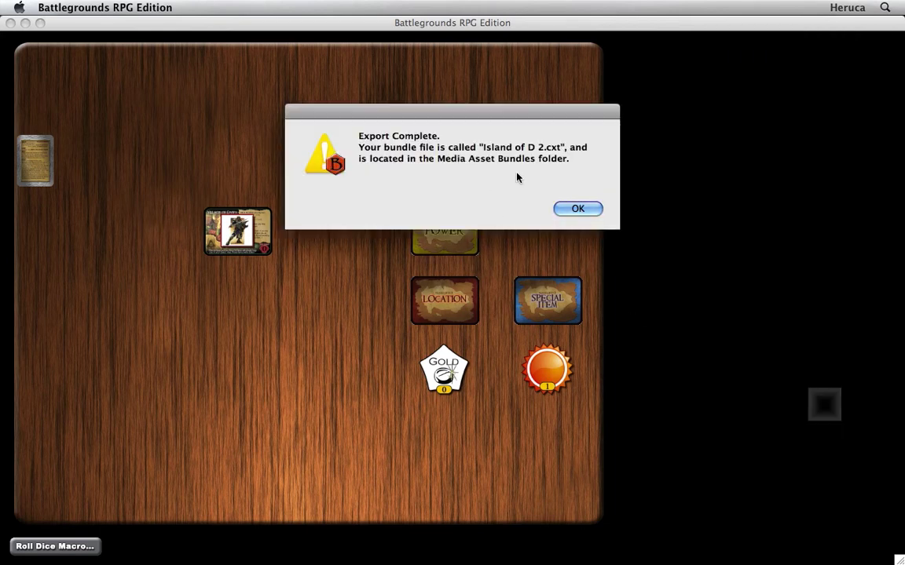
click(578, 211)
click(577, 210)
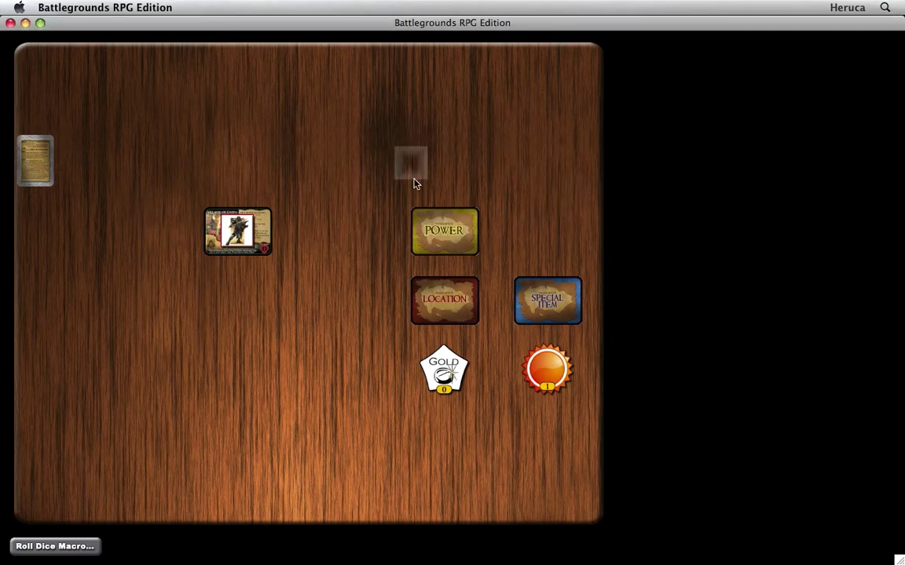
- Quit Battlegrounds and open the Media Asset Bundles folder of BRPGv1_6k Island of D 2 in Finder
key(super+q)
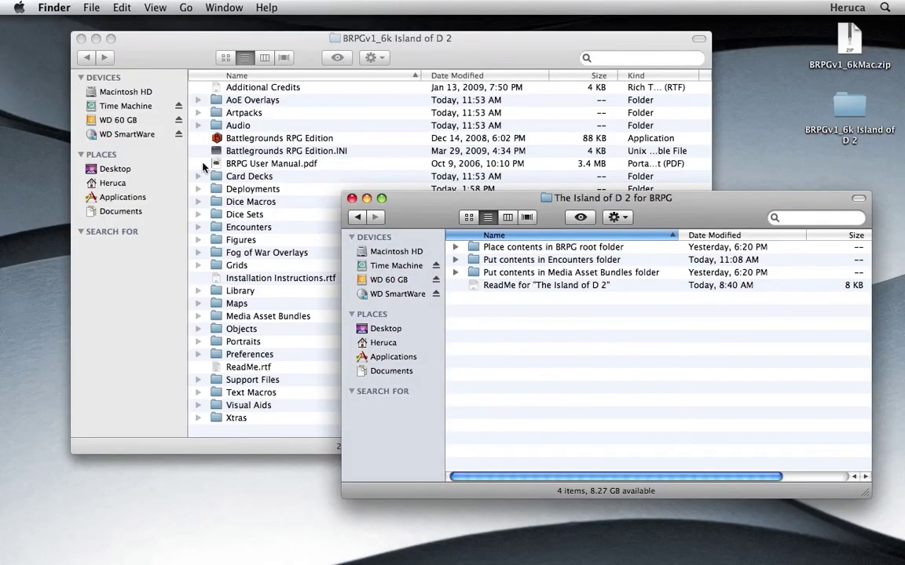
click(203, 167)
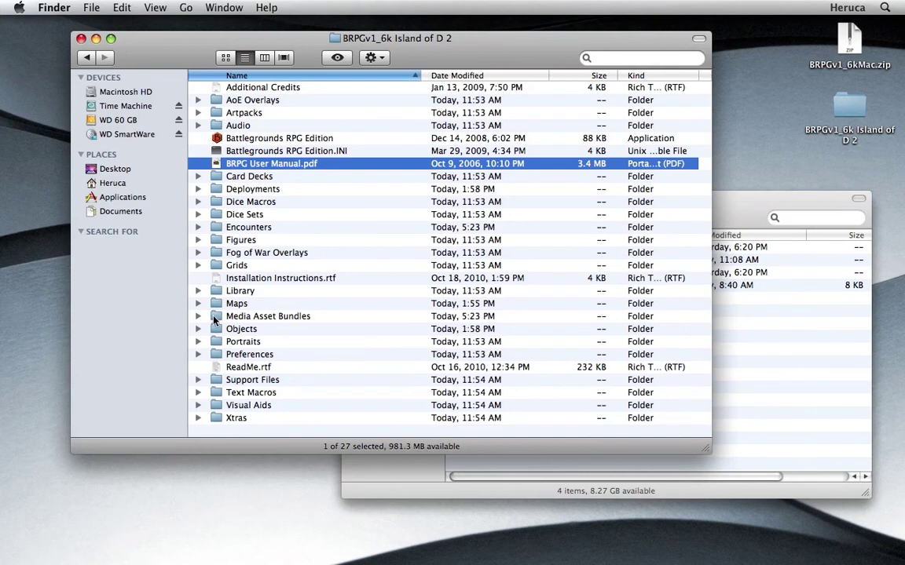
double_click(214, 317)
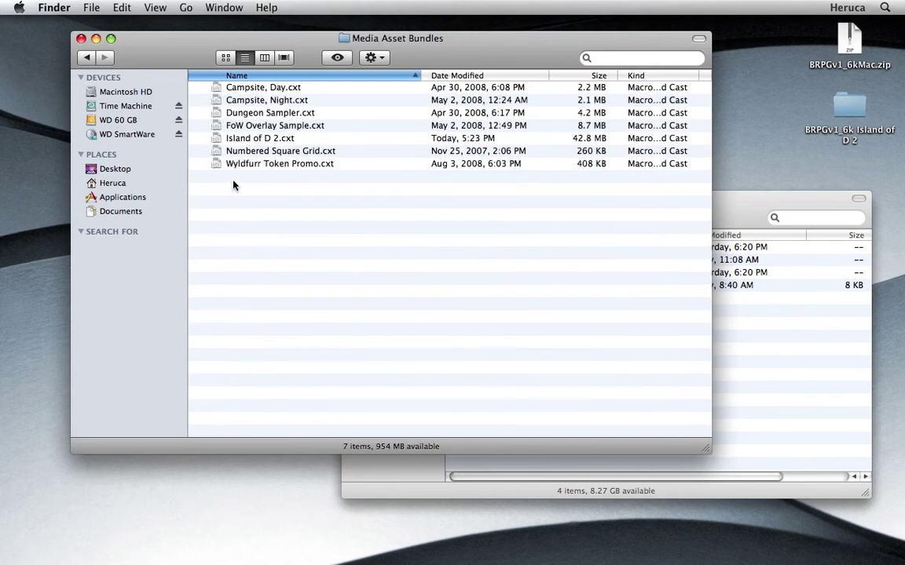
- Copy Island of D 2.cxt from the Media Asset Bundles folder into the package's "Put contents in Media Asset Bundles folder" folder
click(216, 139)
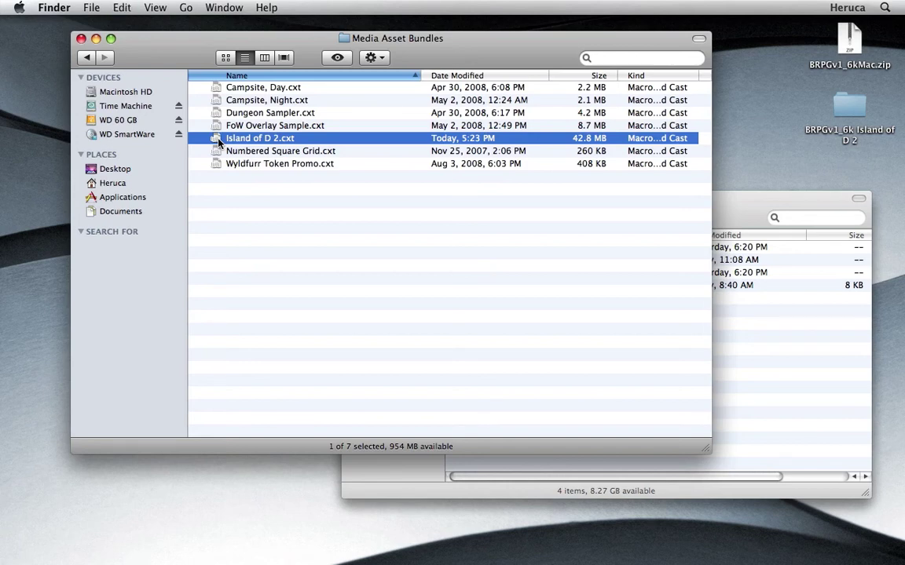
click(235, 223)
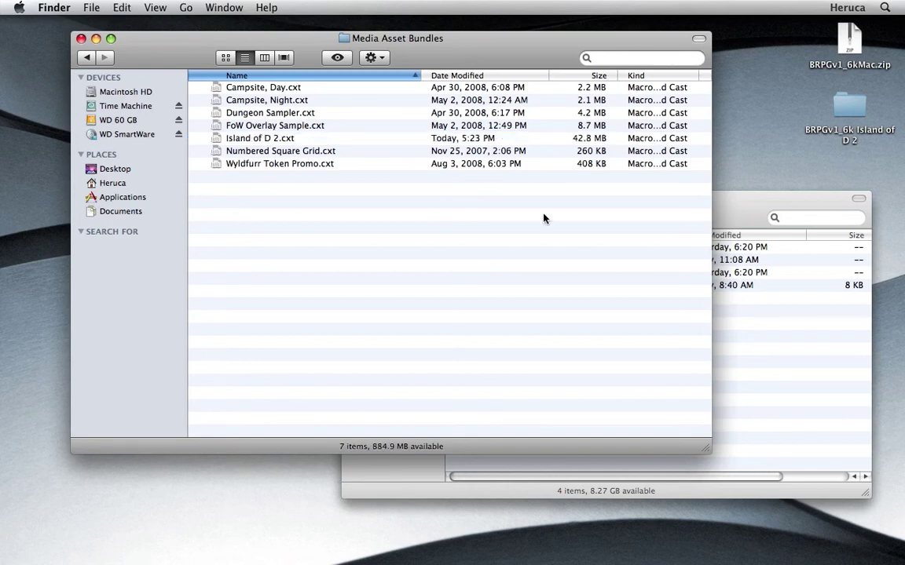
click(745, 202)
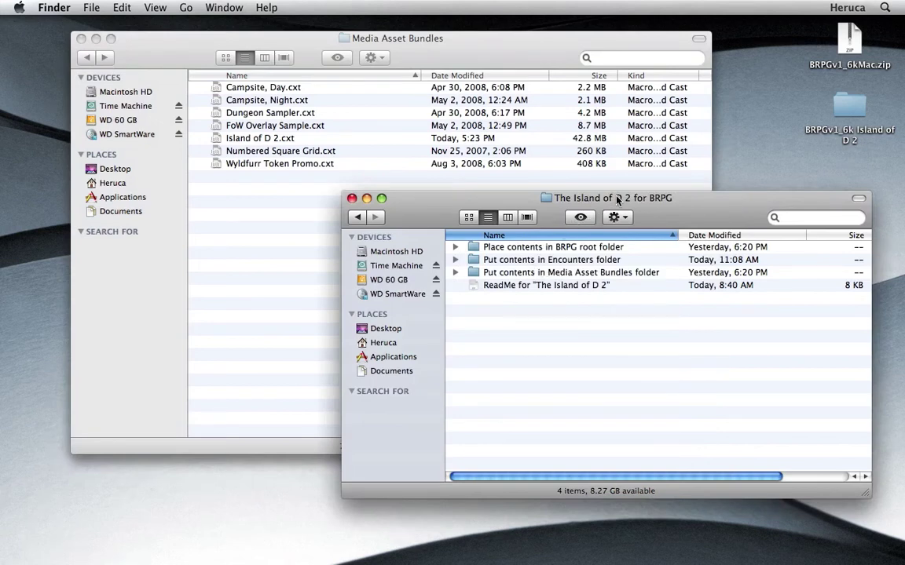
double_click(505, 273)
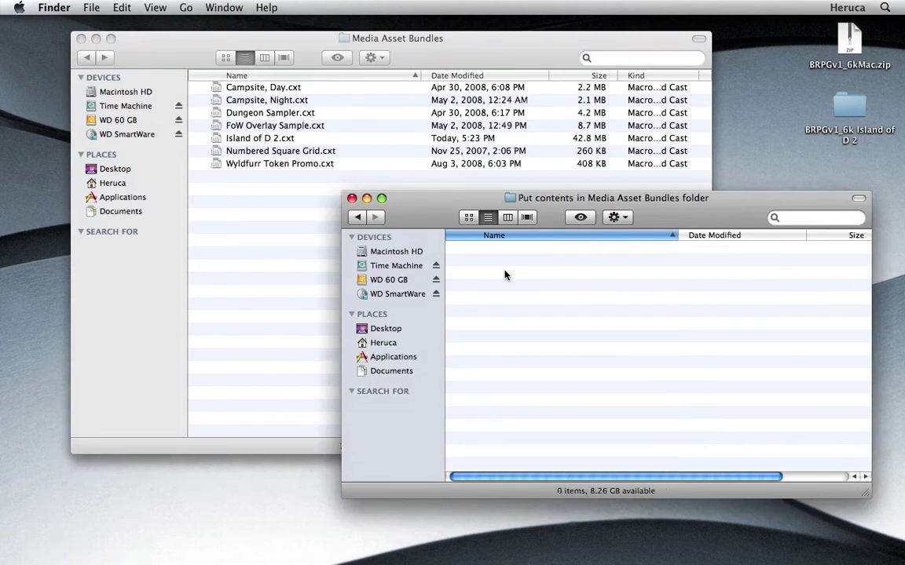
key(super+v)
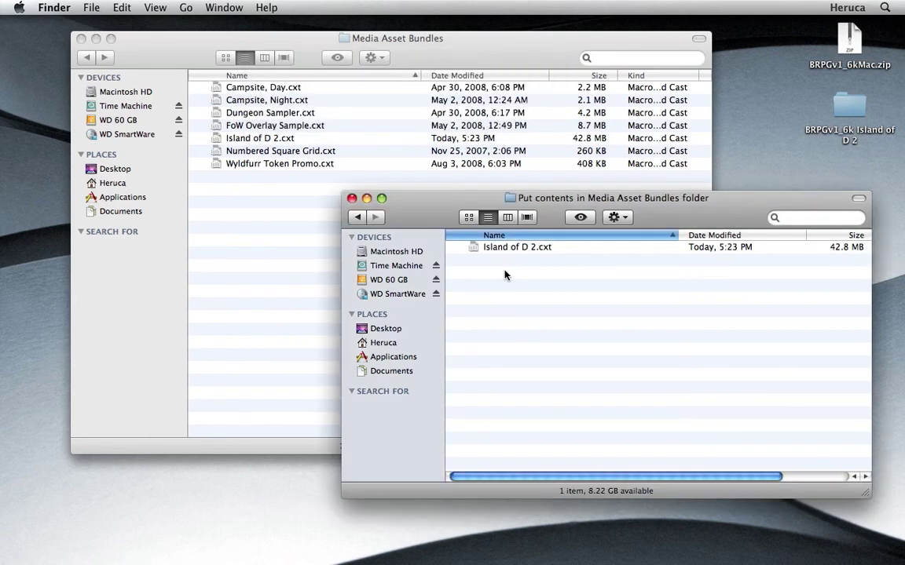
key(super+Up)
- Copy Island of D 2.bge from the Encounters folder into the package's "Put contents in Encounters folder" folder
click(328, 273)
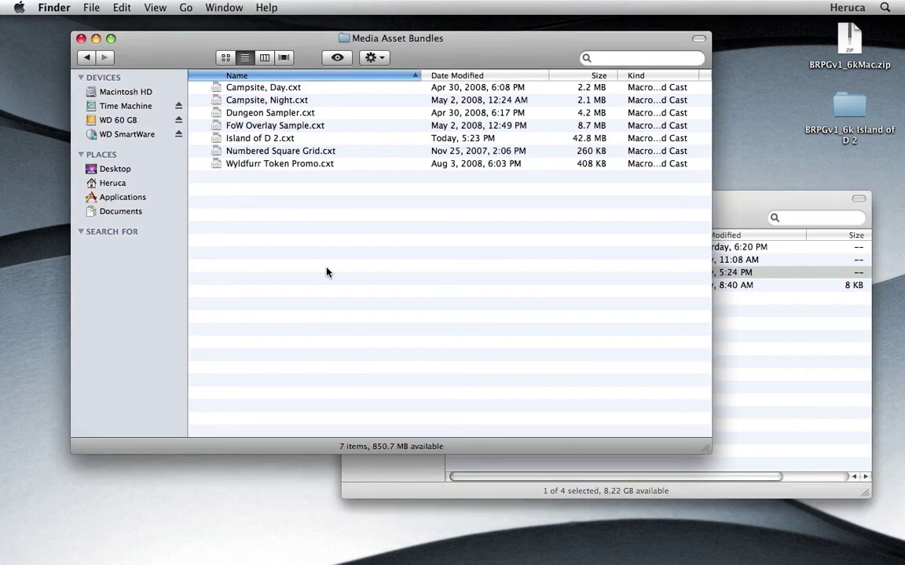
key(super+Up)
double_click(236, 228)
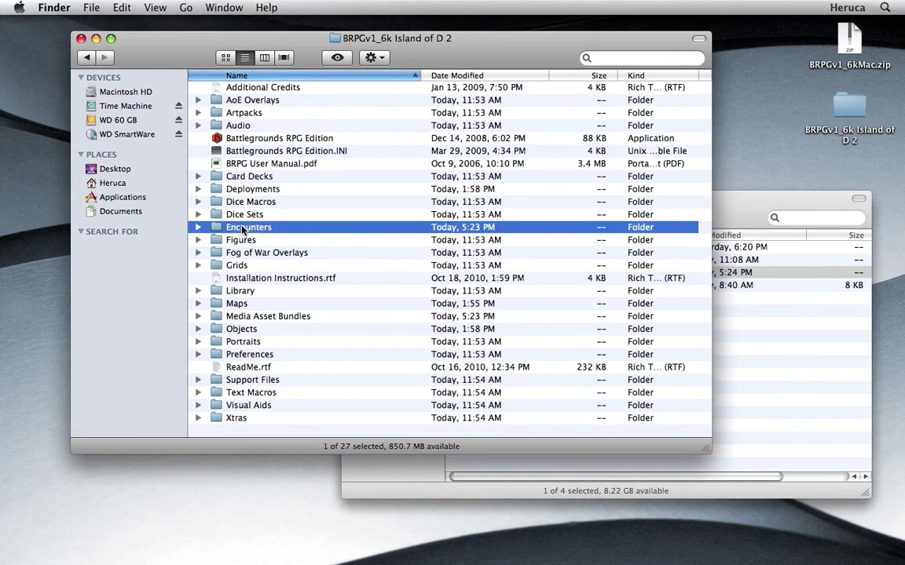
click(216, 153)
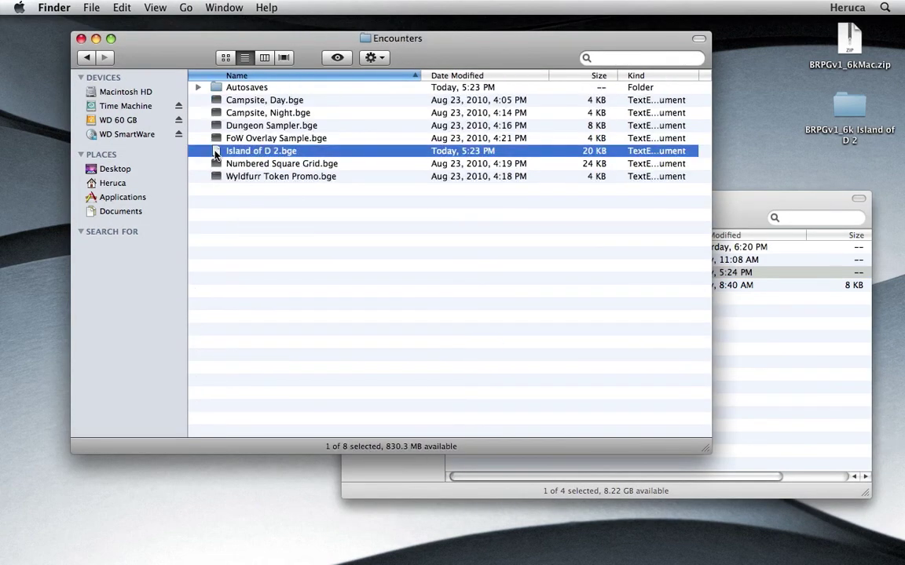
key(super+Up)
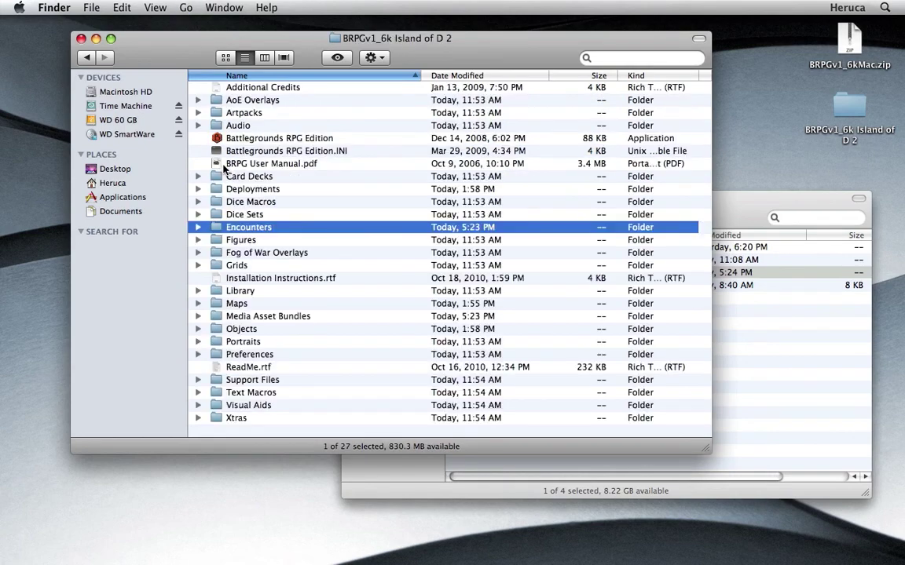
click(721, 329)
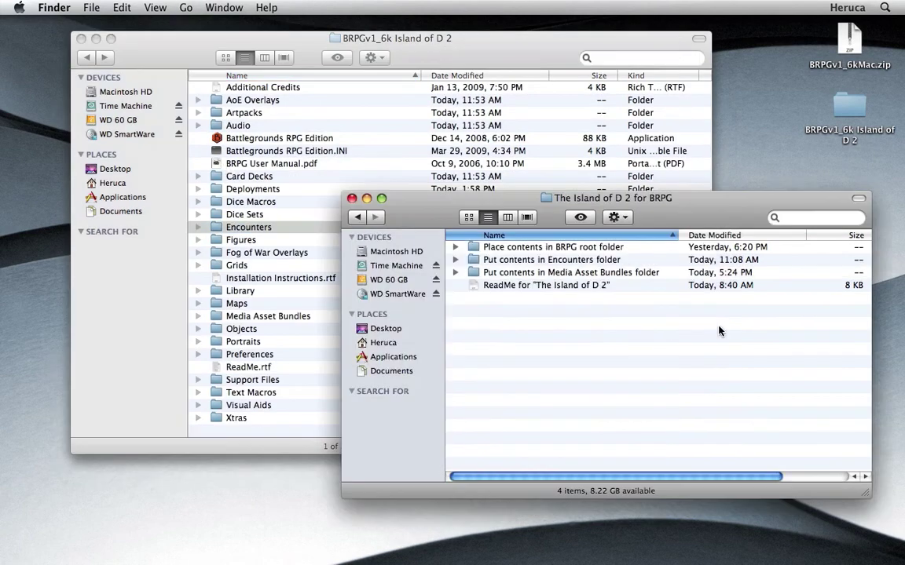
double_click(585, 259)
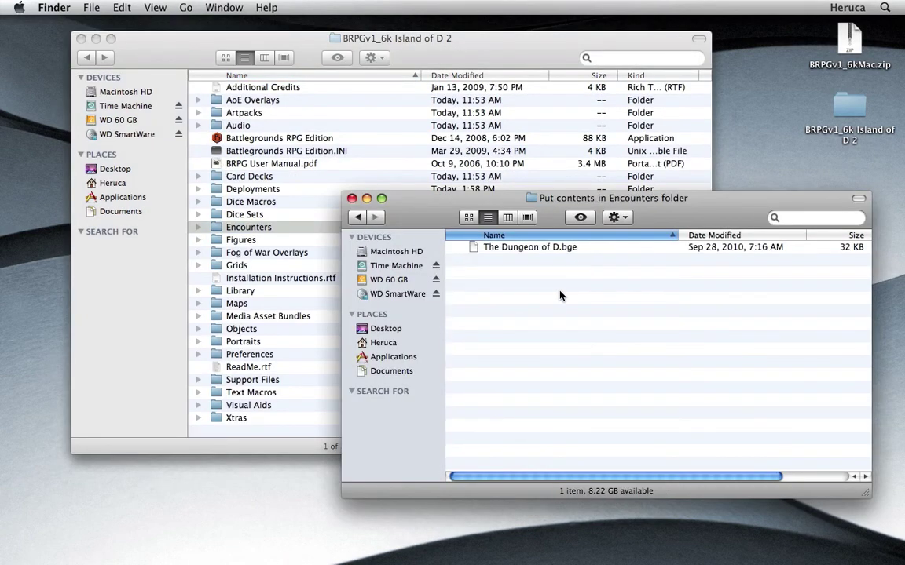
- Move The Dungeon of D.bge to the Trash and return to The Island of D 2 for BRPG folder
right_click(524, 262)
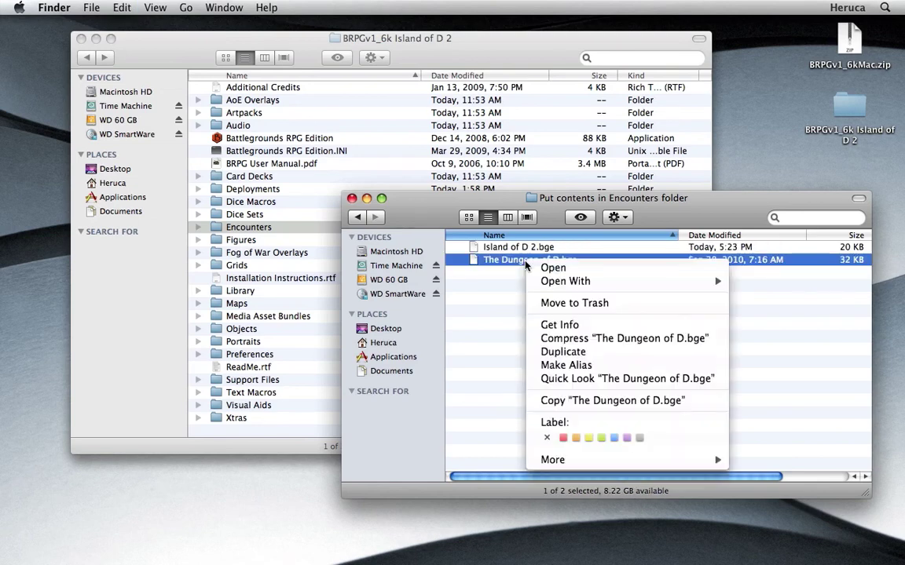
click(554, 304)
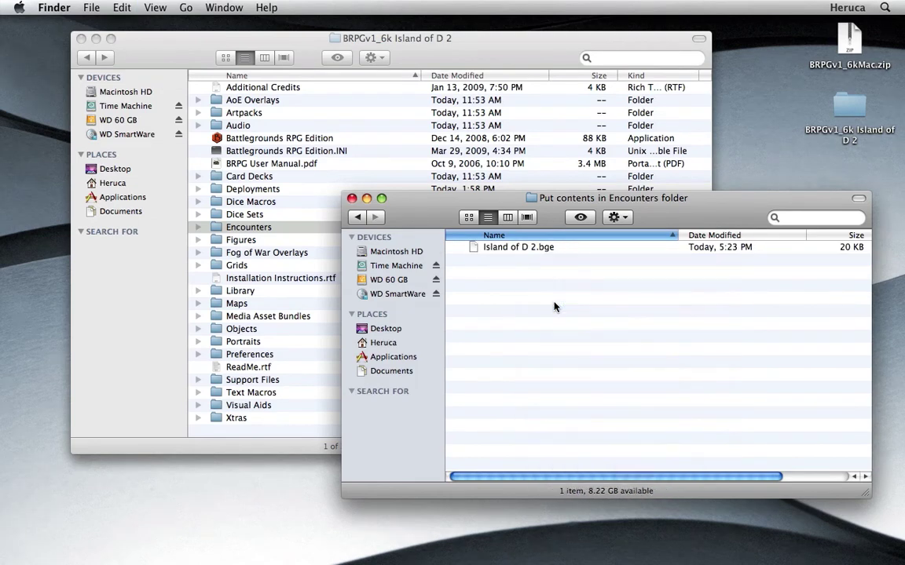
key(super+Up)
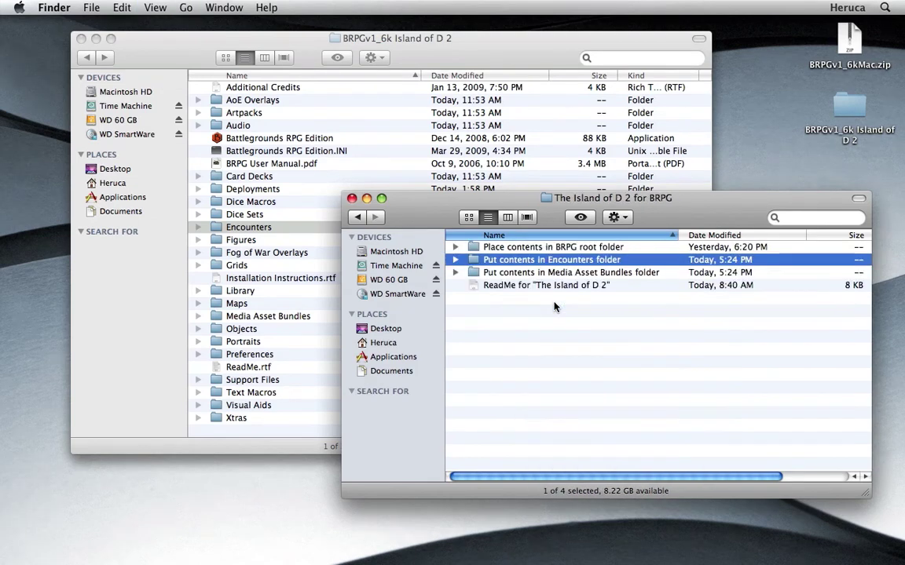
- Check the contents of "Place contents in BRPG root folder" and review the ReadMe for "The Island of D 2"
click(455, 247)
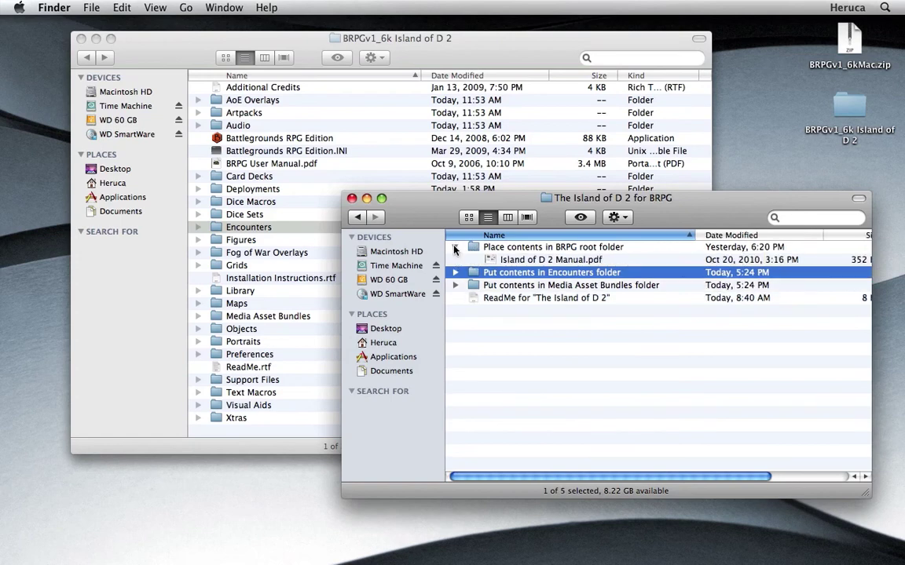
click(455, 247)
click(475, 288)
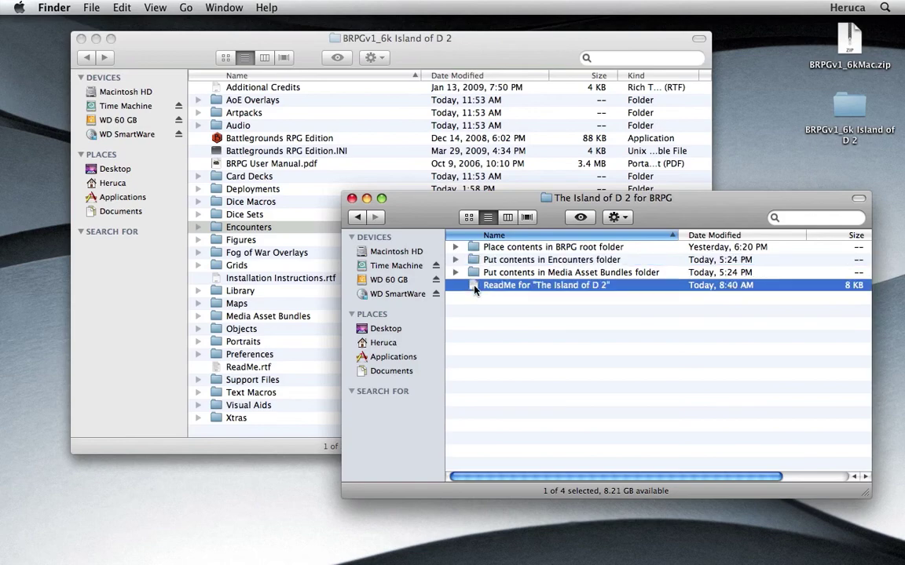
double_click(475, 287)
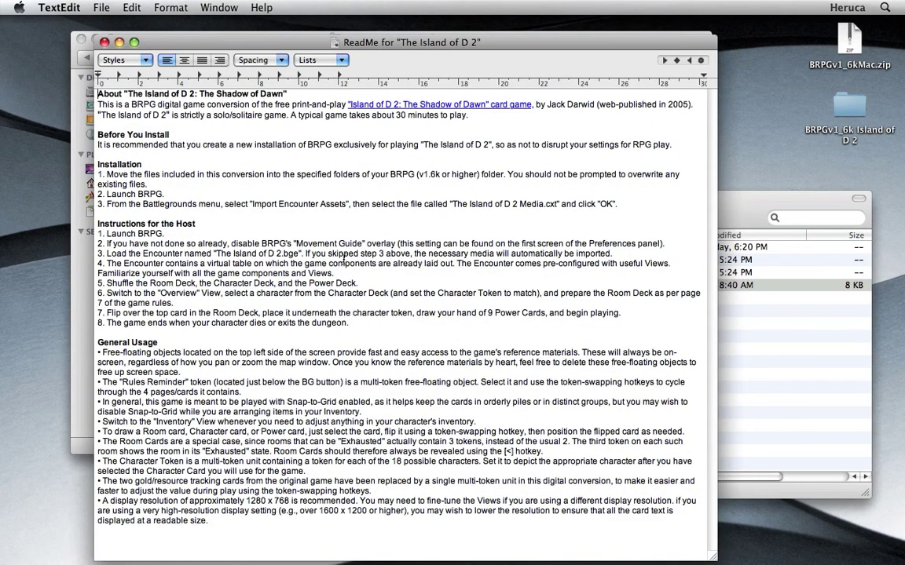
key(super+q)
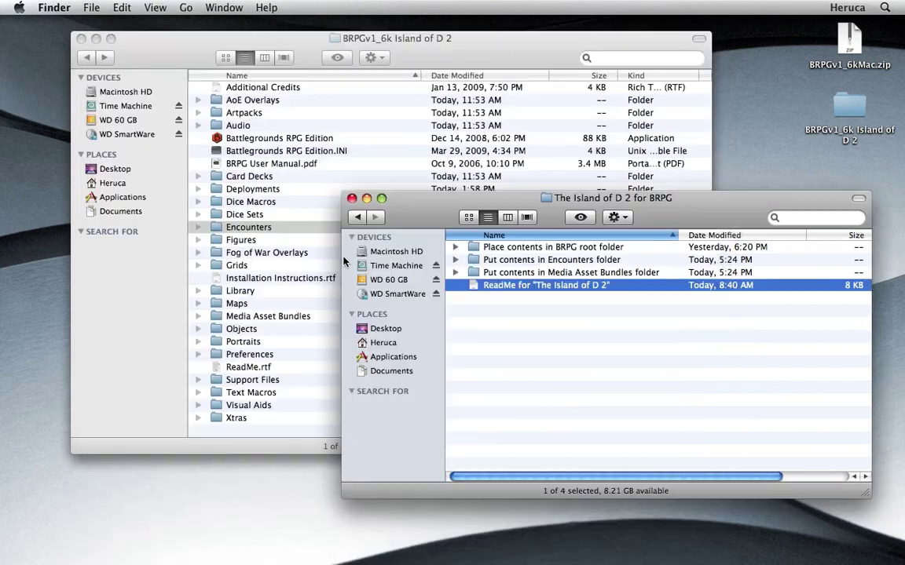
click(483, 327)
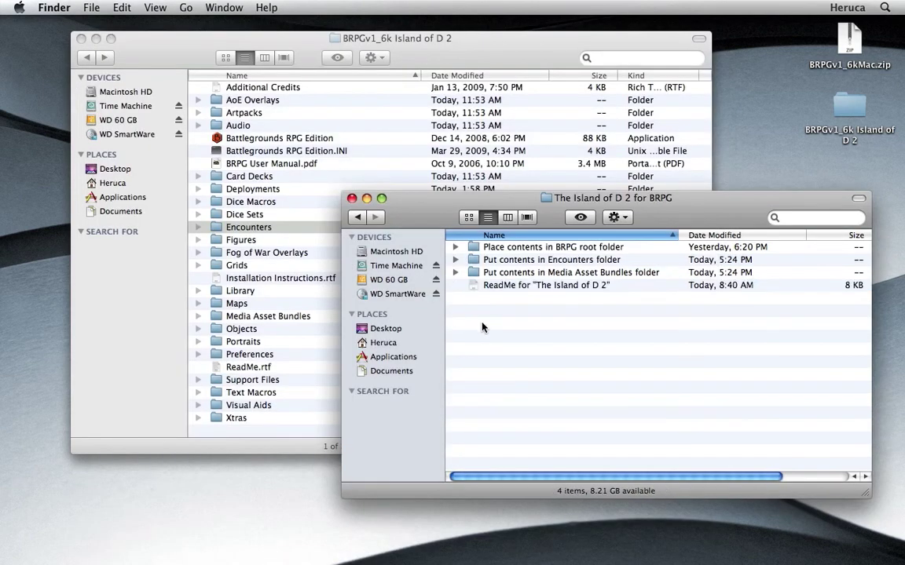
- Compress The Island of D 2 for BRPG folder into a zip archive within its parent folder
key(super+Up)
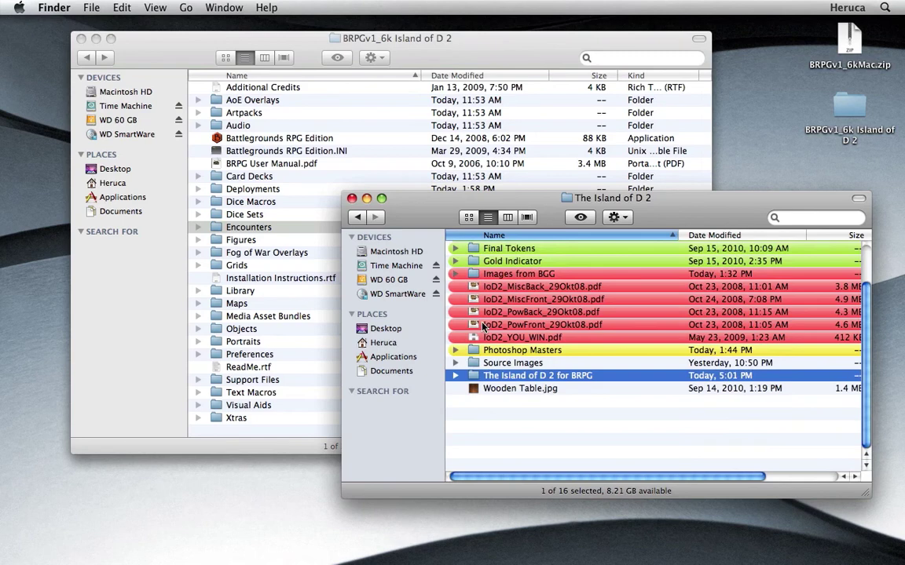
right_click(475, 383)
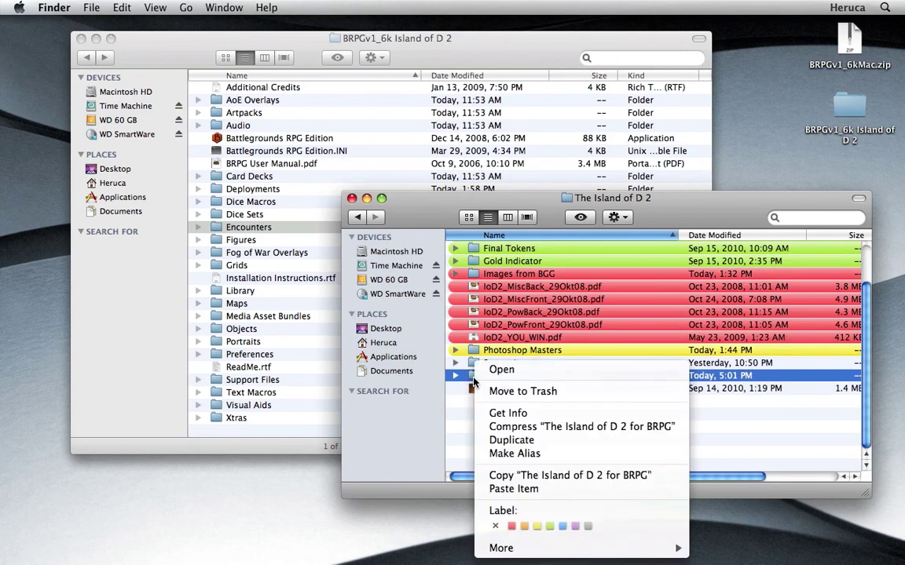
click(493, 428)
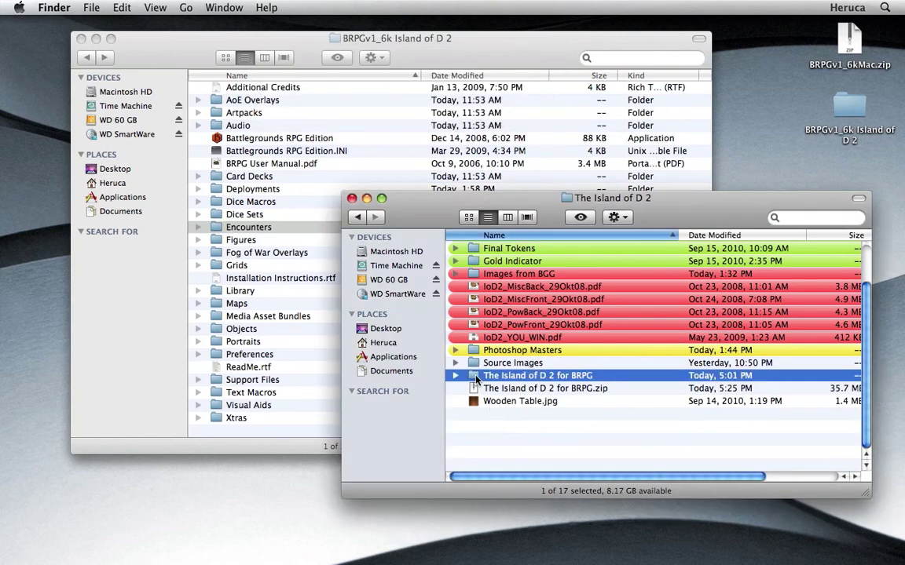
- Compare the file sizes of The Island of D 2 for BRPG folder and its zip archive
key(super+i)
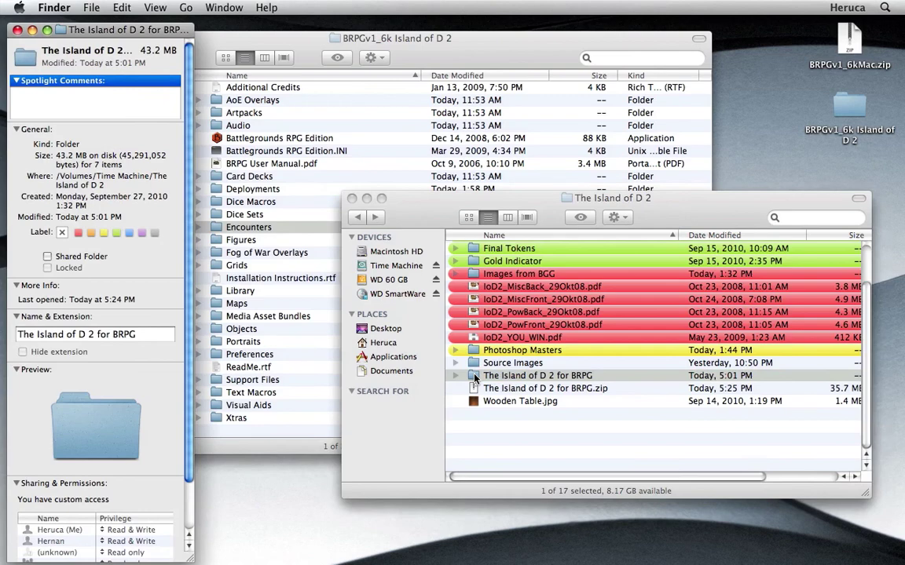
key(super+w)
click(471, 389)
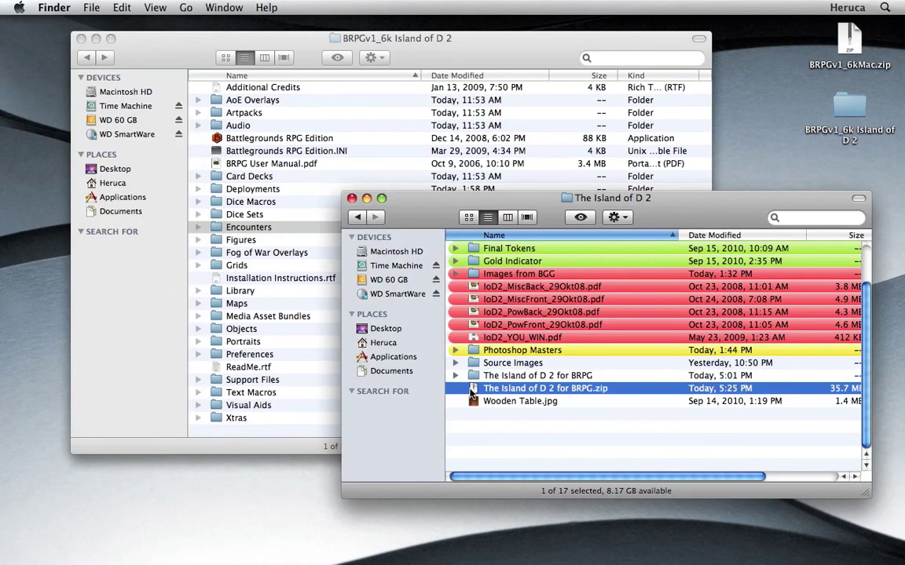
key(super+i)
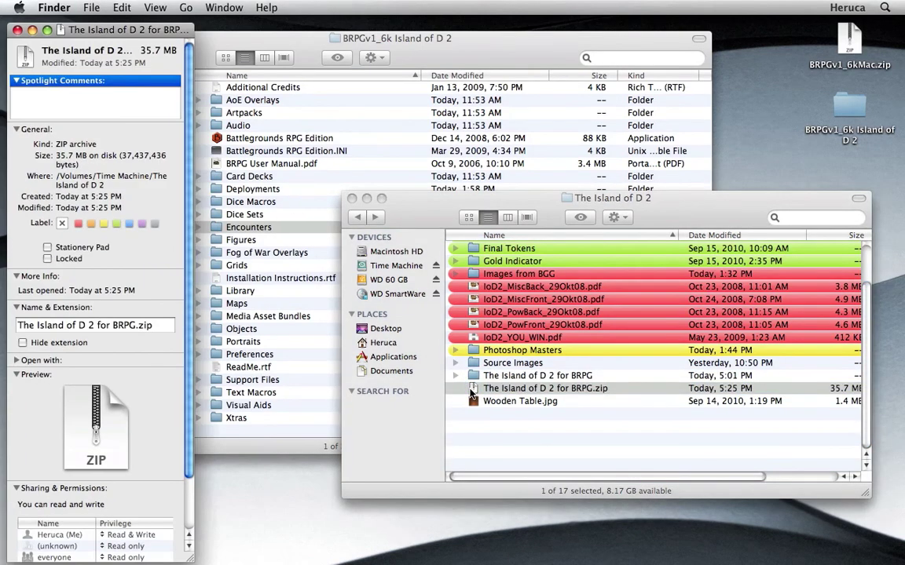
key(super+w)
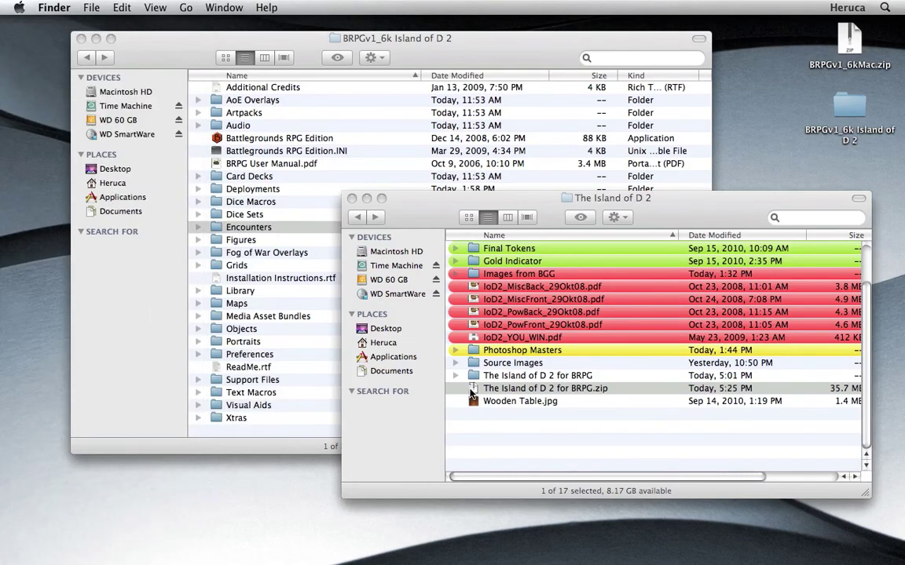
super+click(472, 391)
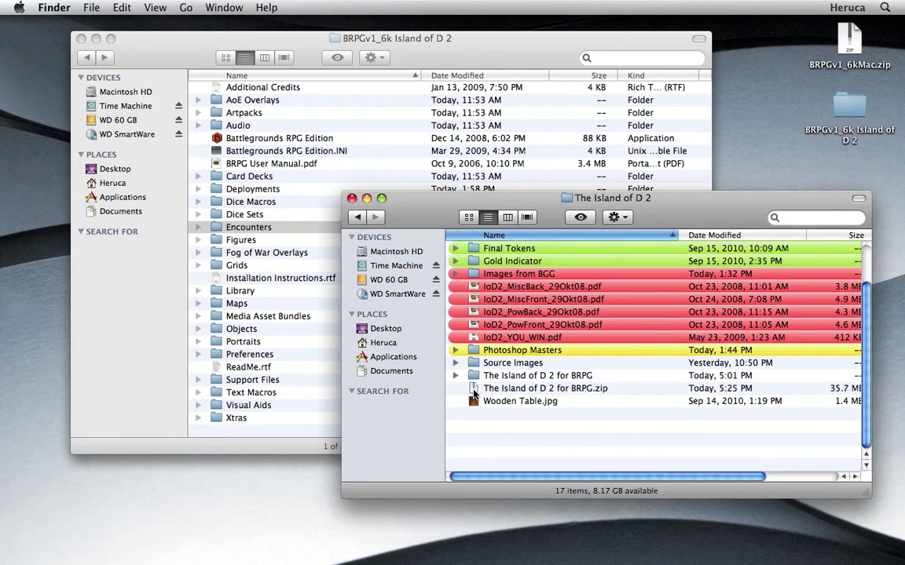